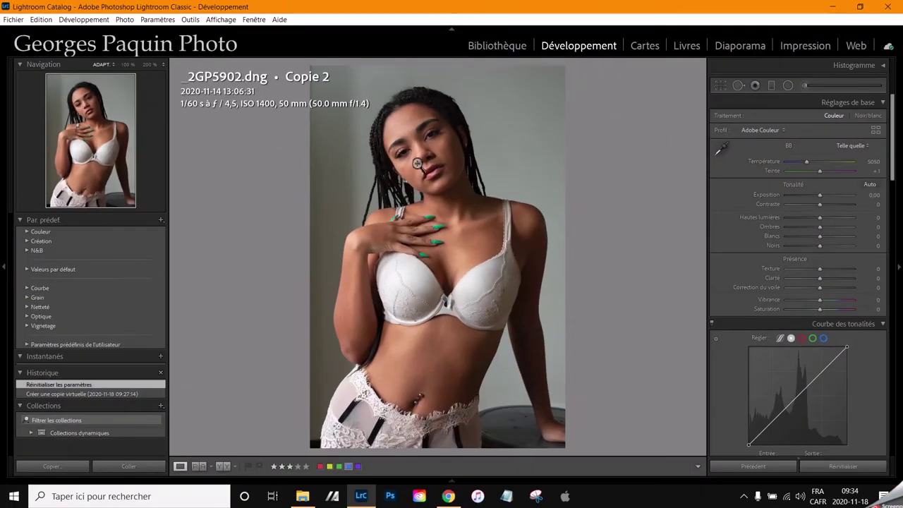
left_click(422, 163)
mouse_move(529, 191)
left_mouse_down()
mouse_move(404, 285)
mouse_move(454, 188)
mouse_move(393, 151)
mouse_move(414, 221)
mouse_move(348, 207)
left_mouse_up()
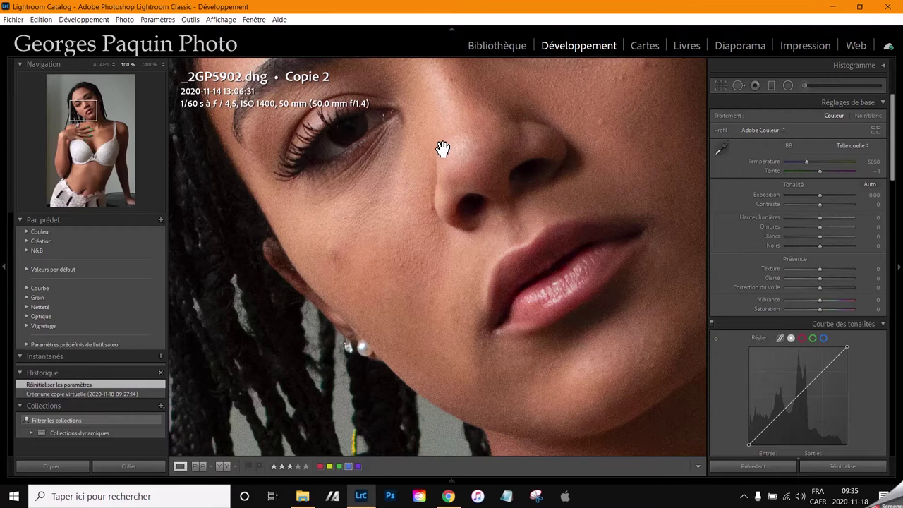
left_click_drag(438, 151, 442, 266)
mouse_move(414, 151)
left_mouse_down()
mouse_move(419, 202)
mouse_move(395, 269)
left_mouse_up()
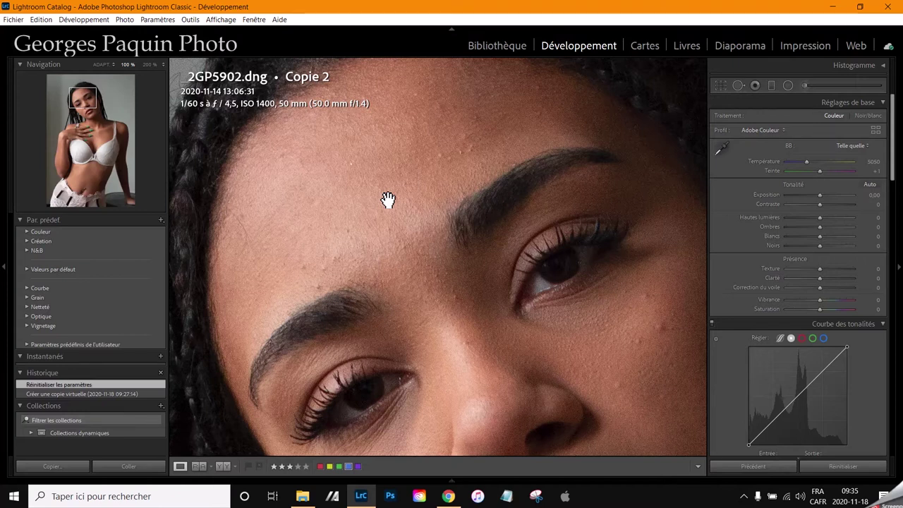
left_click(389, 200)
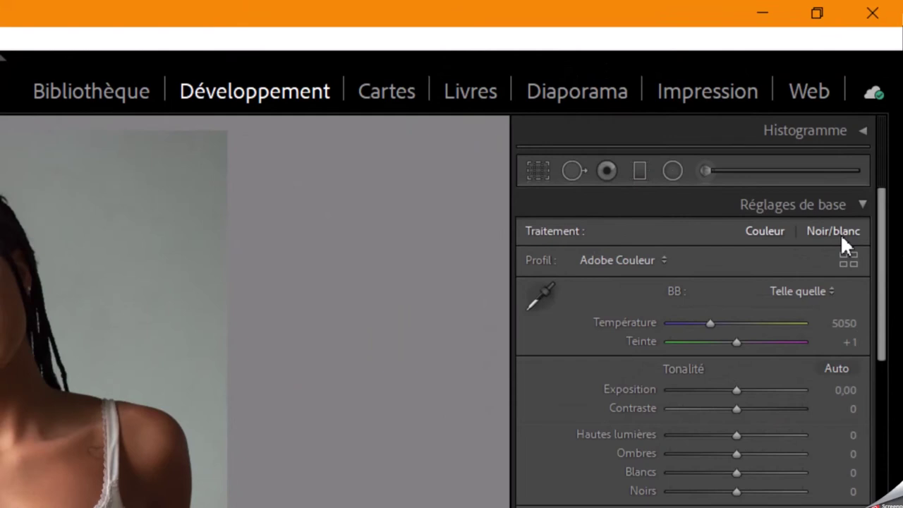
- Convert the portrait to black and white
left_click(841, 234)
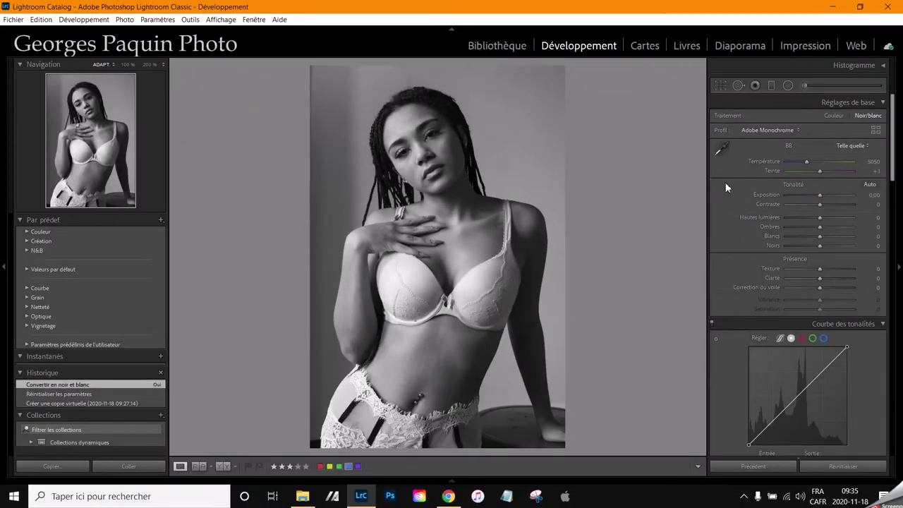
scroll(725, 182, "down", 3)
scroll(725, 181, "down", 3)
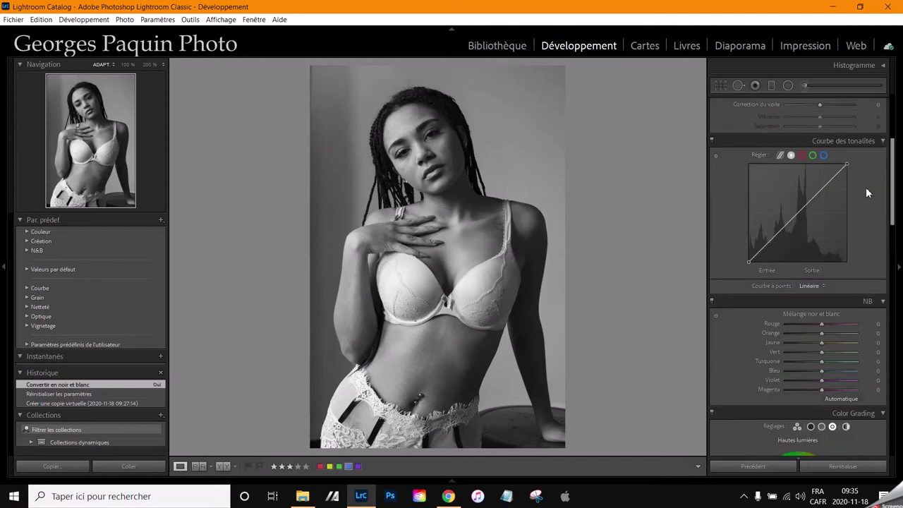
- Drag three tone curve points in point mode into a harsh, mostly white high-contrast curve
left_click(780, 156)
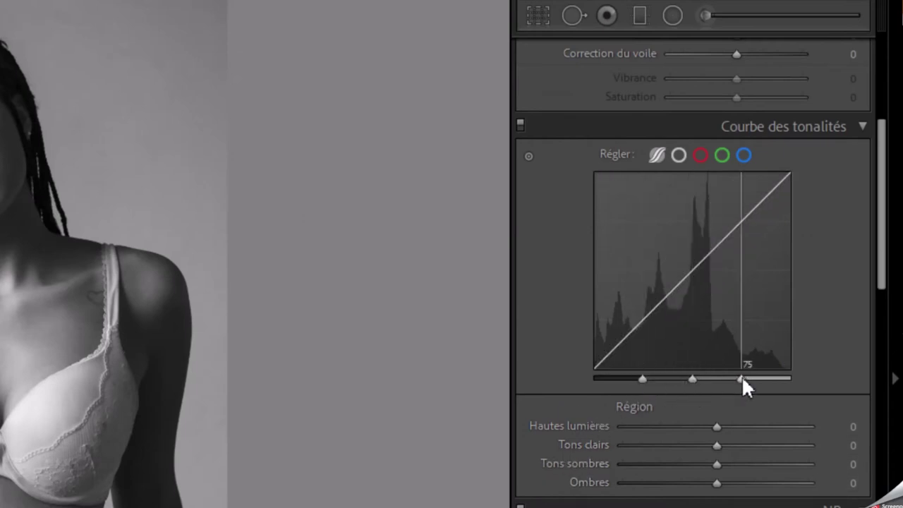
left_click(679, 155)
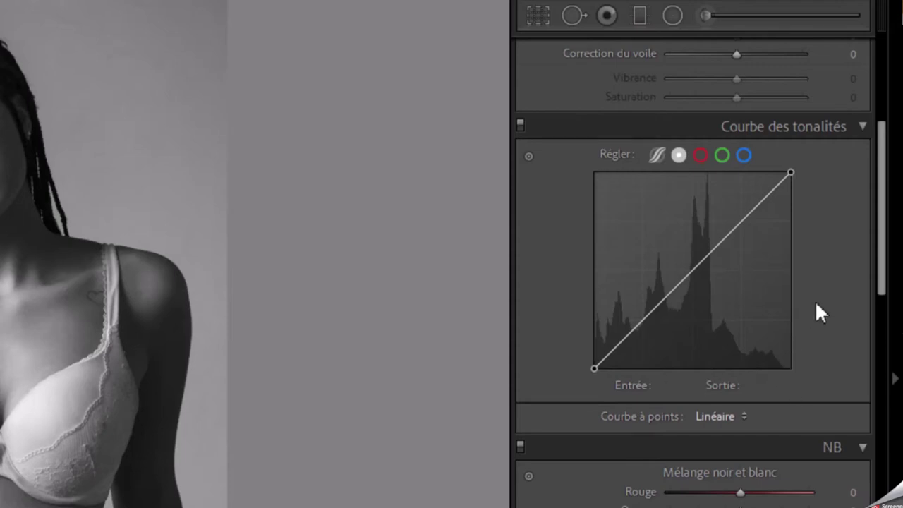
left_click(657, 157)
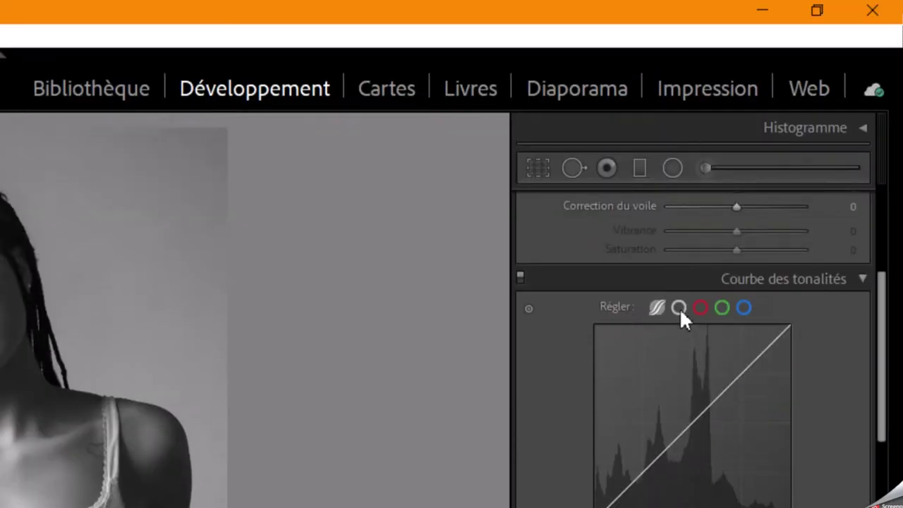
left_click(679, 308)
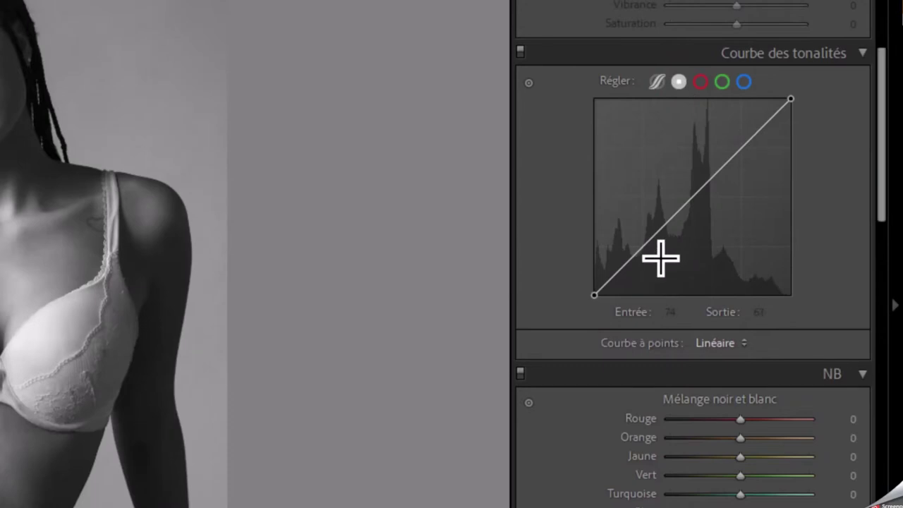
left_click_drag(661, 257, 636, 279)
left_click_drag(699, 230, 640, 164)
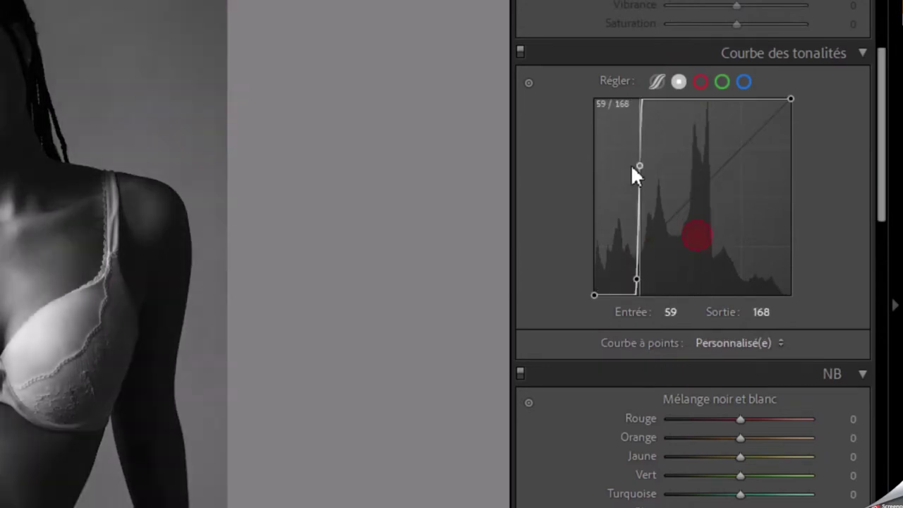
left_click_drag(736, 109, 732, 172)
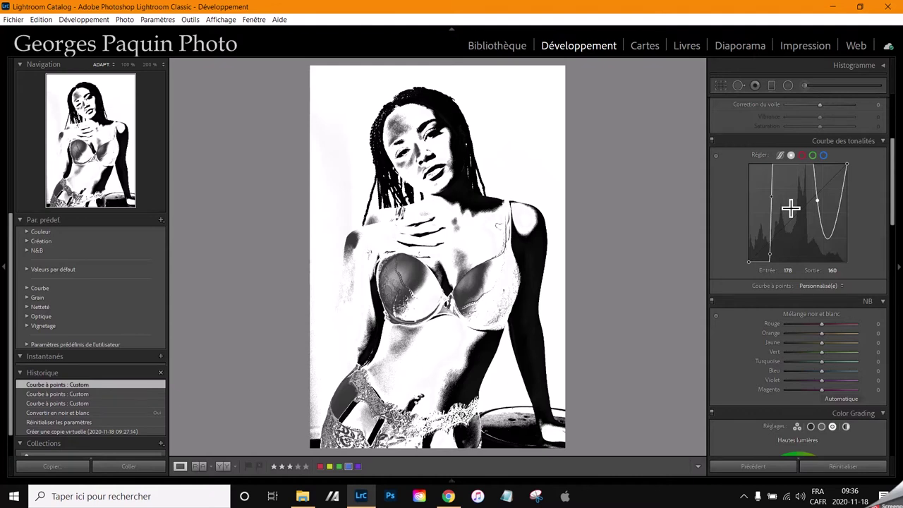
- Reset all tone curve channels, then set gentle darkening points at 59/41 and 166/138
right_click(791, 207)
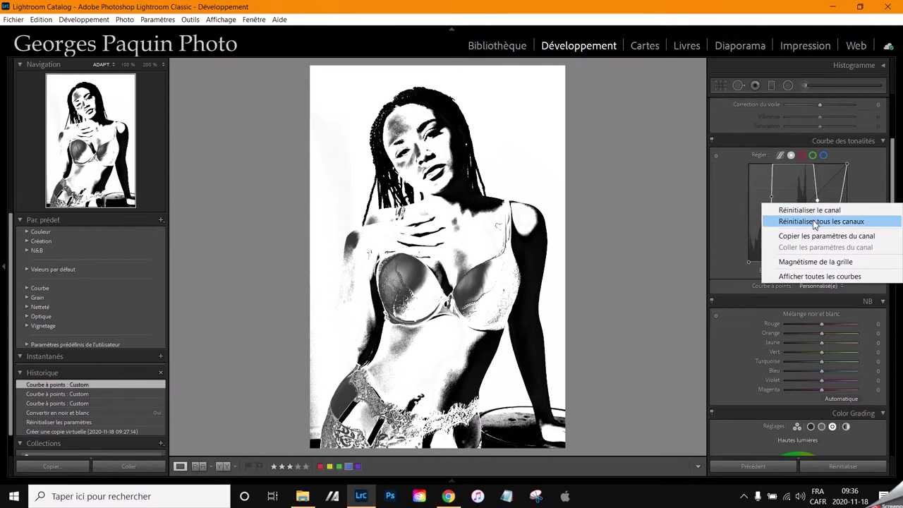
left_click(815, 222)
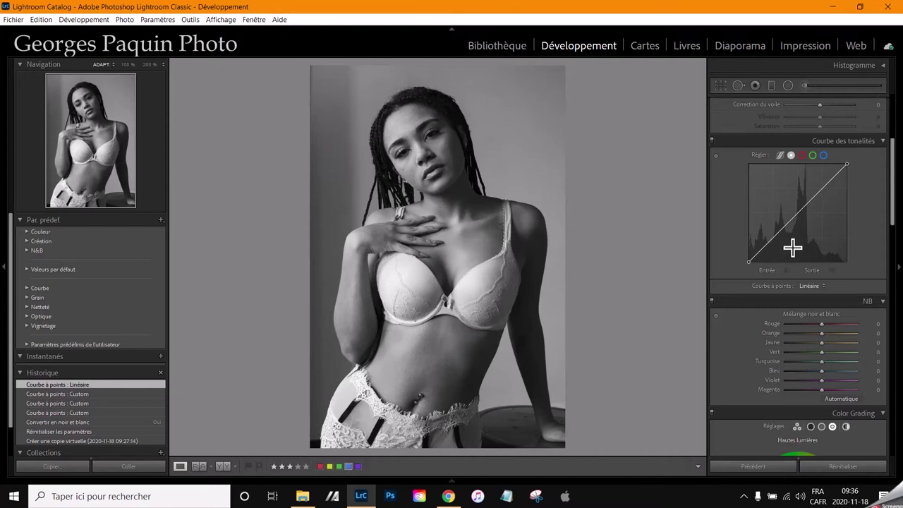
left_click_drag(777, 244, 772, 248)
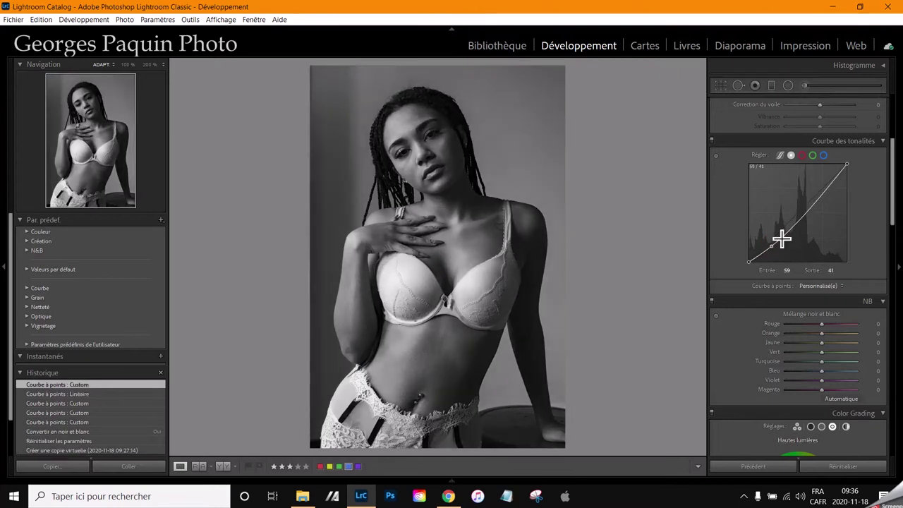
left_click_drag(818, 215, 813, 209)
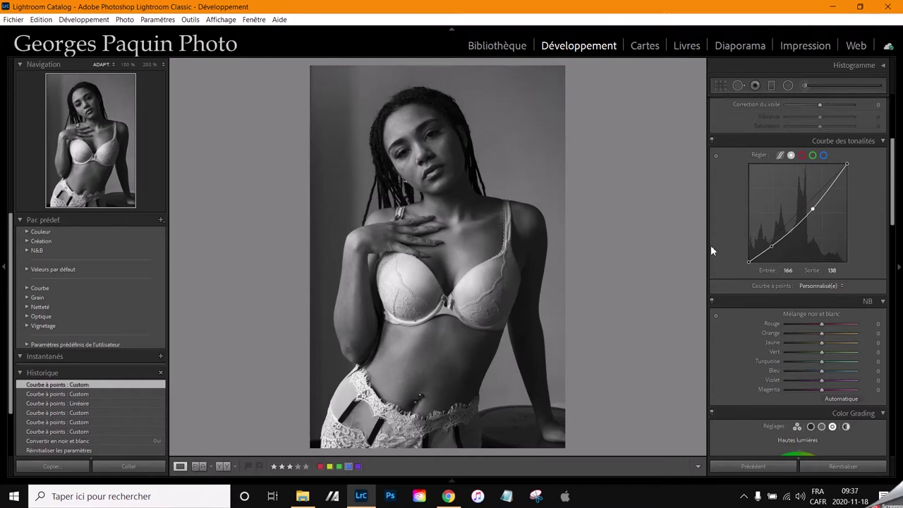
- Set Exposition +0,40, Contraste −15, Hautes lumières −40, Ombres +55, Blancs +20, Noirs −25
scroll(729, 235, "up", 5)
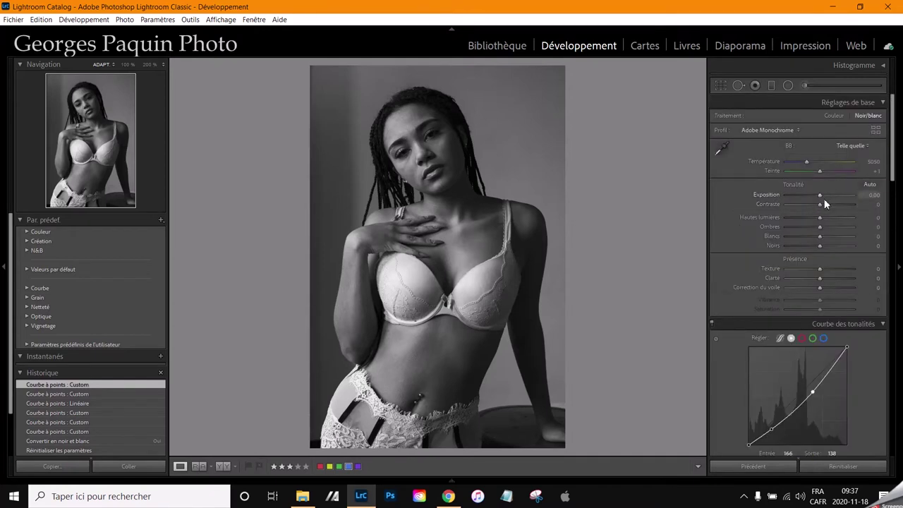
left_click_drag(820, 199, 821, 200)
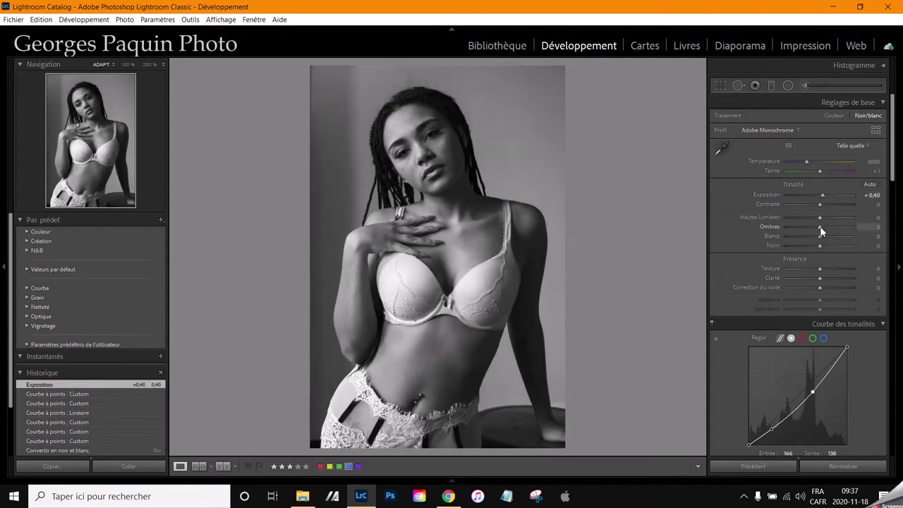
scroll(821, 227, "up", 4)
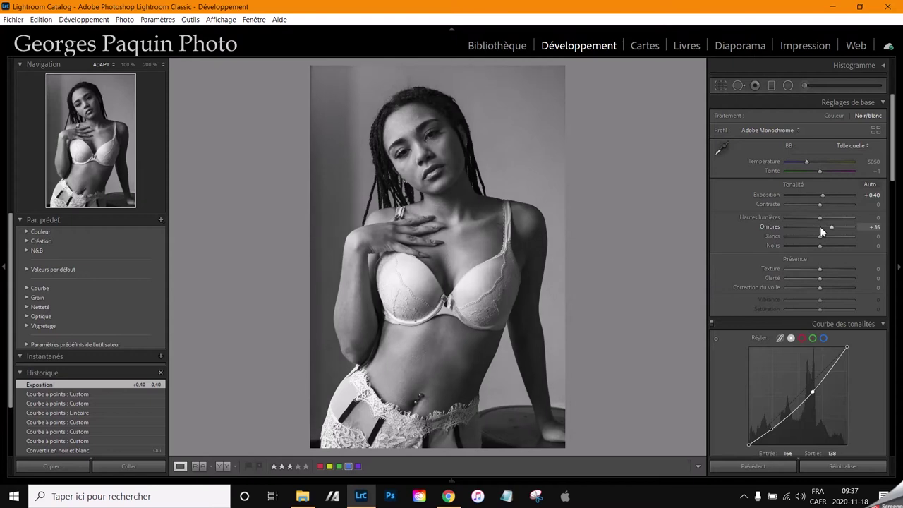
scroll(821, 227, "up", 4)
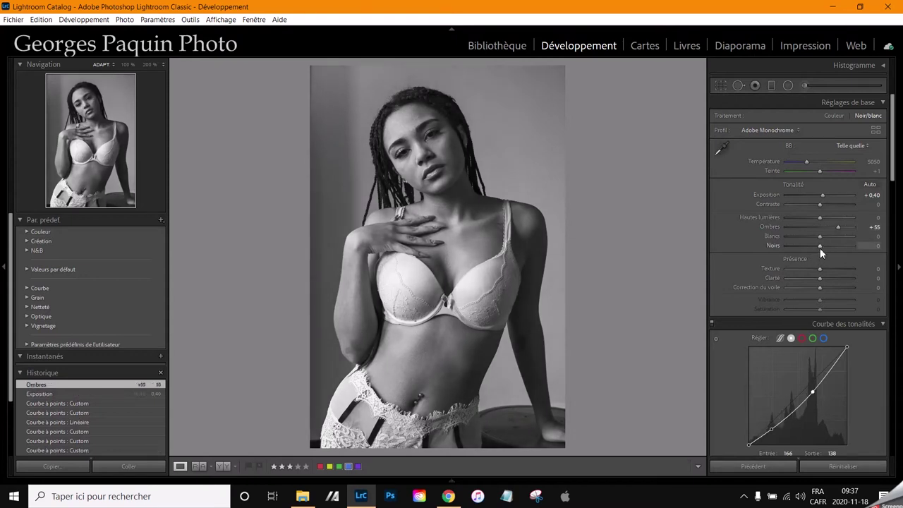
scroll(820, 248, "down", 3)
scroll(821, 239, "up", 4)
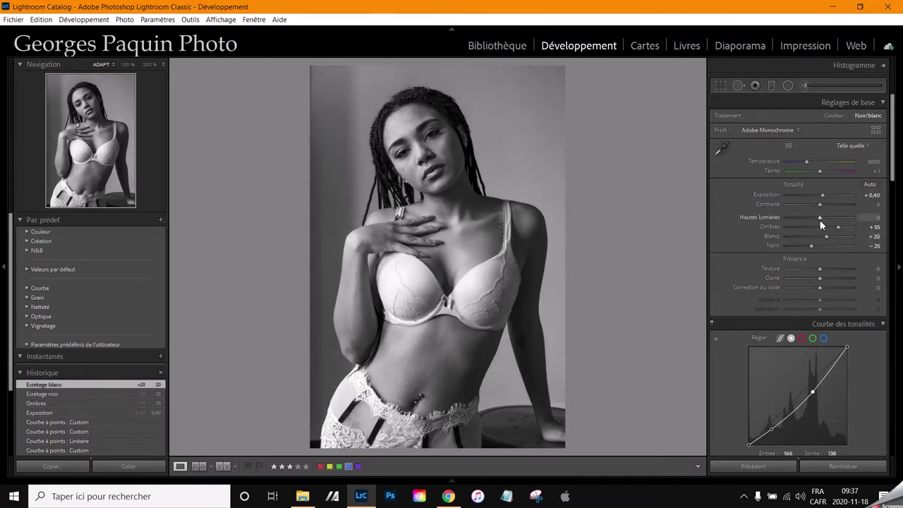
scroll(820, 219, "down", 9)
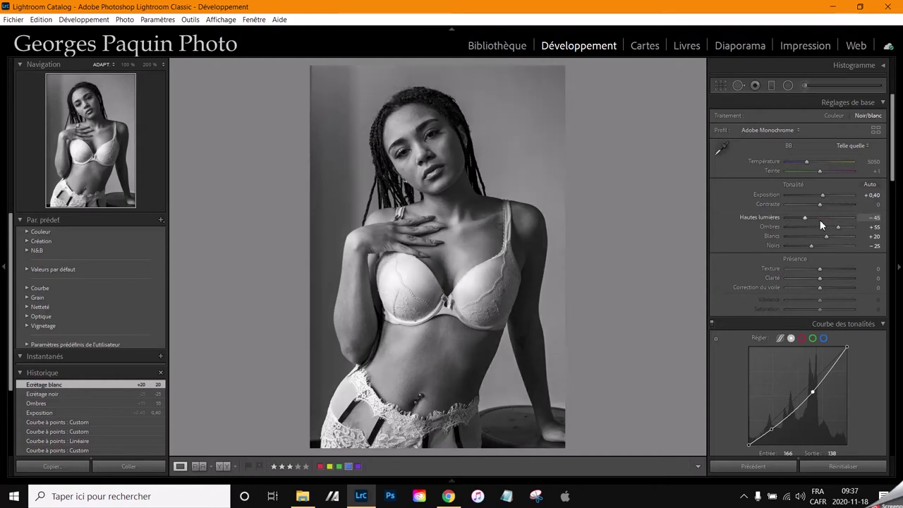
scroll(821, 219, "up", 1)
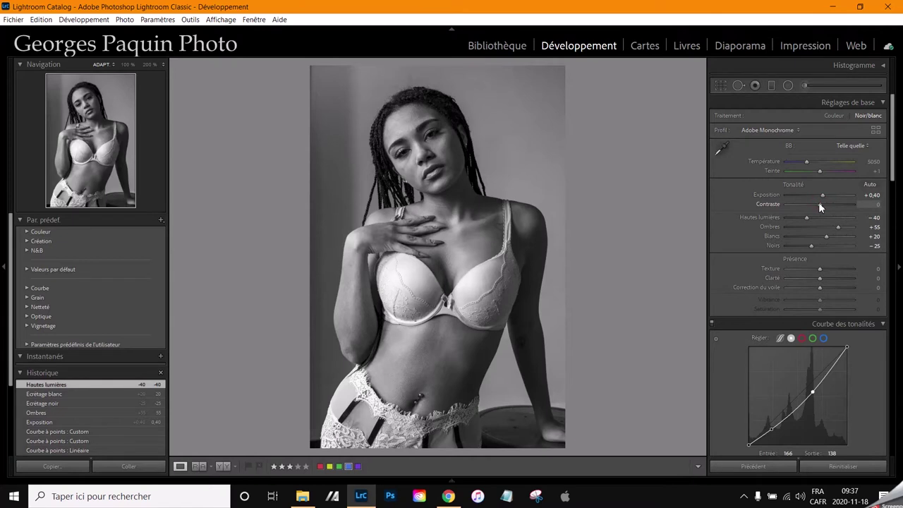
scroll(819, 202, "down", 2)
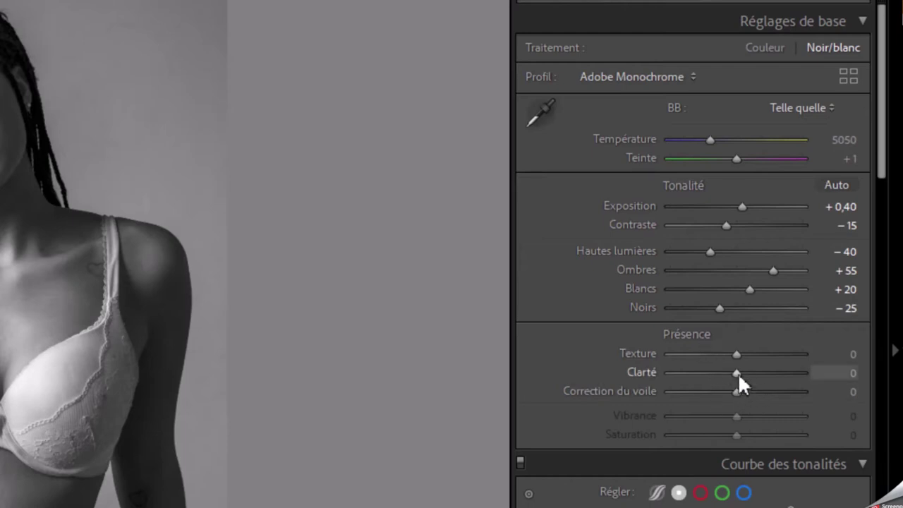
- Set Clarté to +10 and Texture to −10
key("Up")
key("Up")
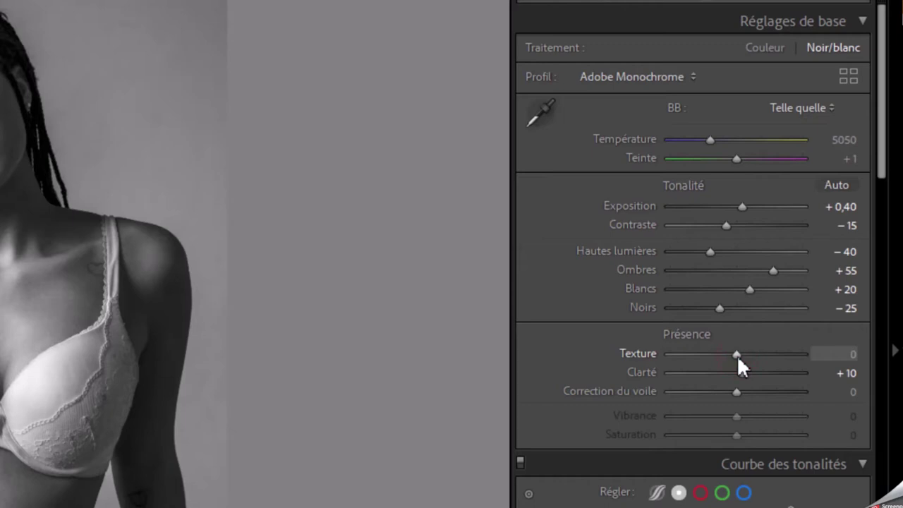
scroll(739, 358, "down", 1)
scroll(738, 357, "down", 1)
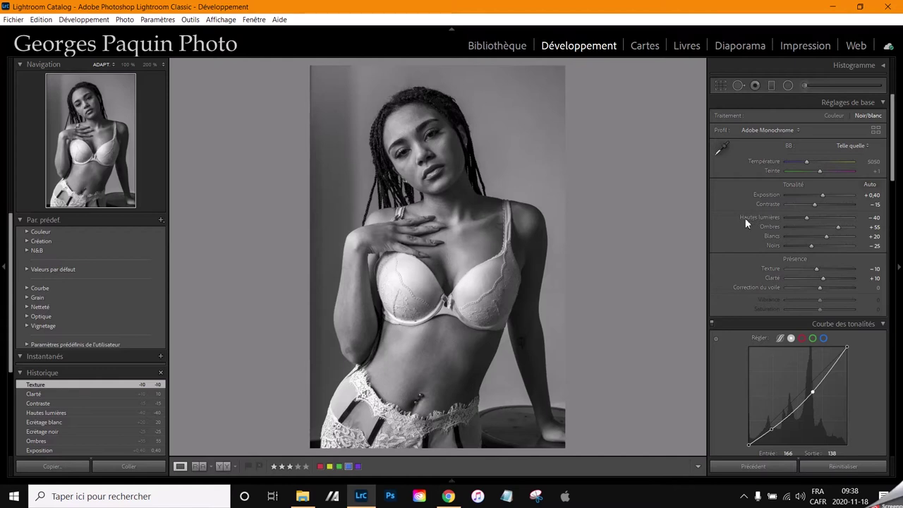
scroll(743, 219, "down", 5)
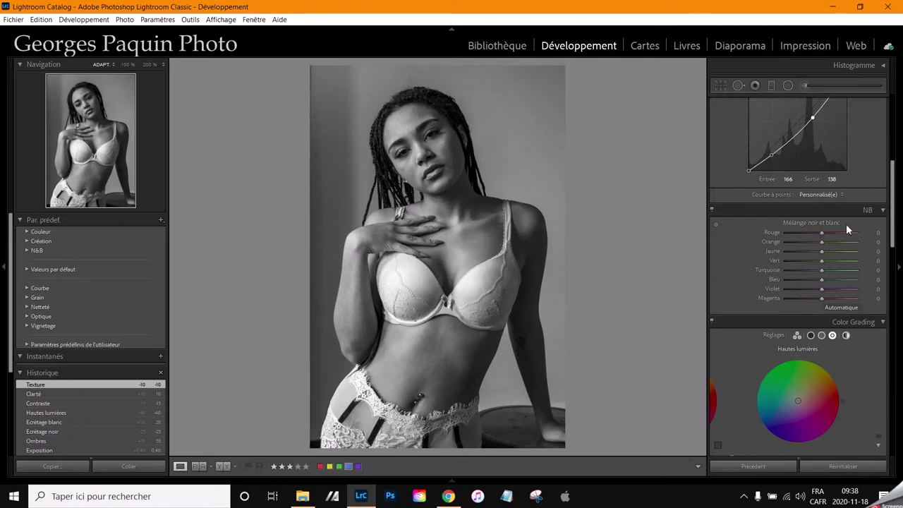
- Centre the face and brighten the Orange skin tones with the B&W targeted adjustment tool
left_click(443, 152)
key("ctrl+minus")
key("ctrl+minus")
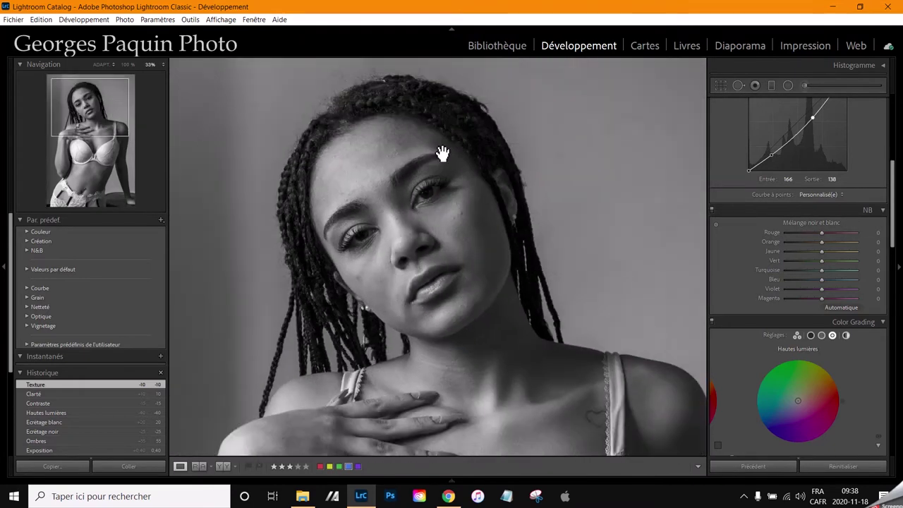
left_click_drag(381, 263, 387, 230)
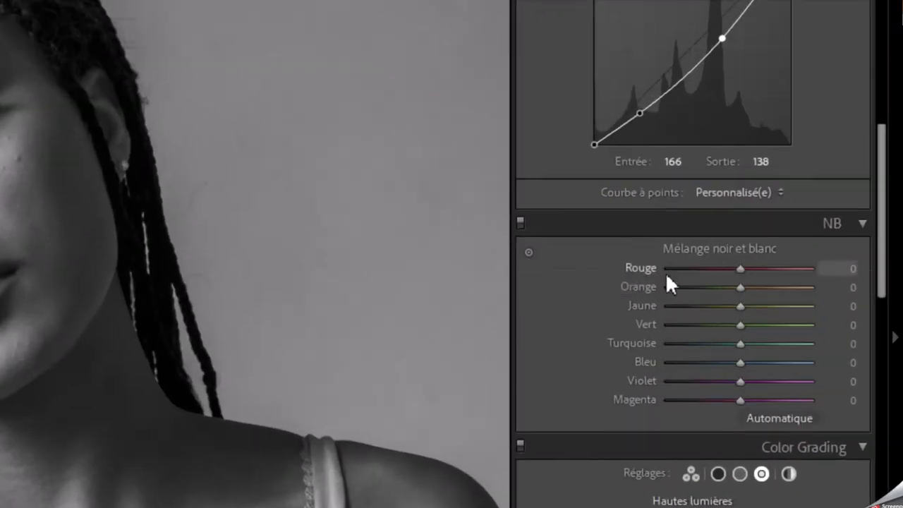
left_click(530, 252)
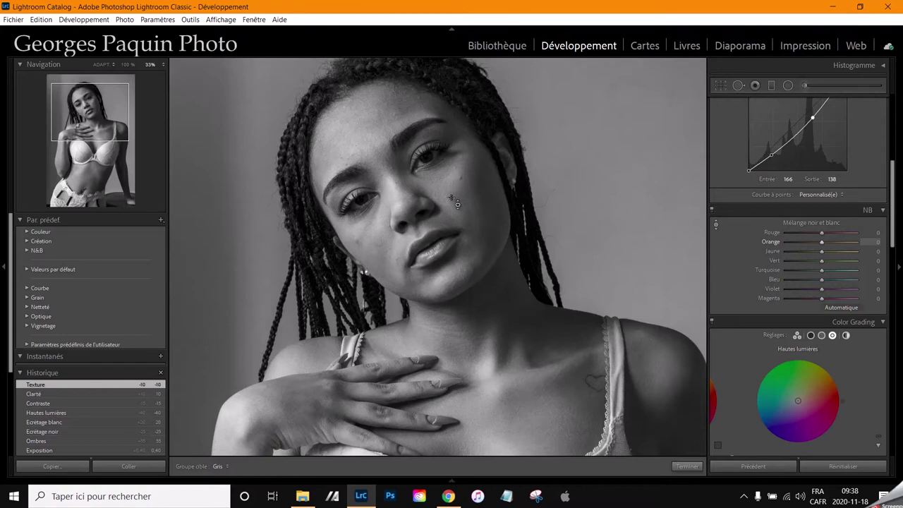
left_click_drag(455, 200, 455, 205)
left_click_drag(455, 205, 455, 187)
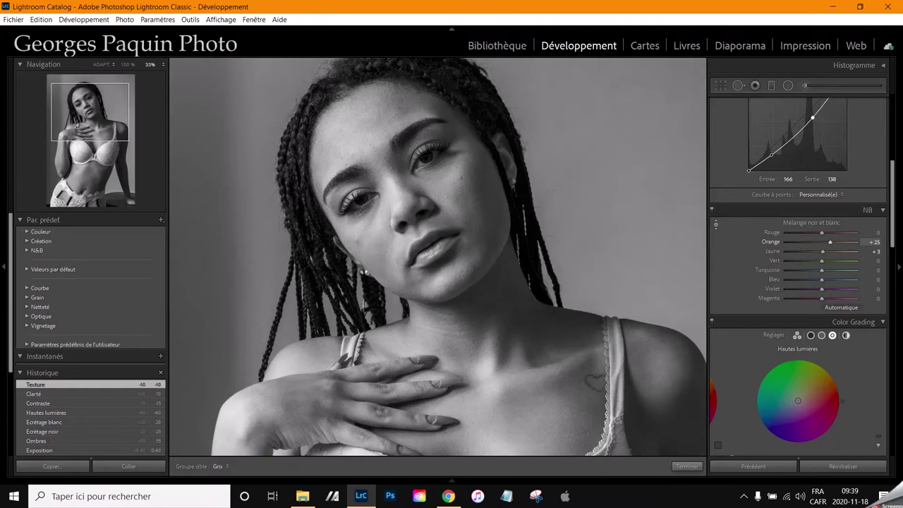
left_click_drag(455, 188, 455, 185)
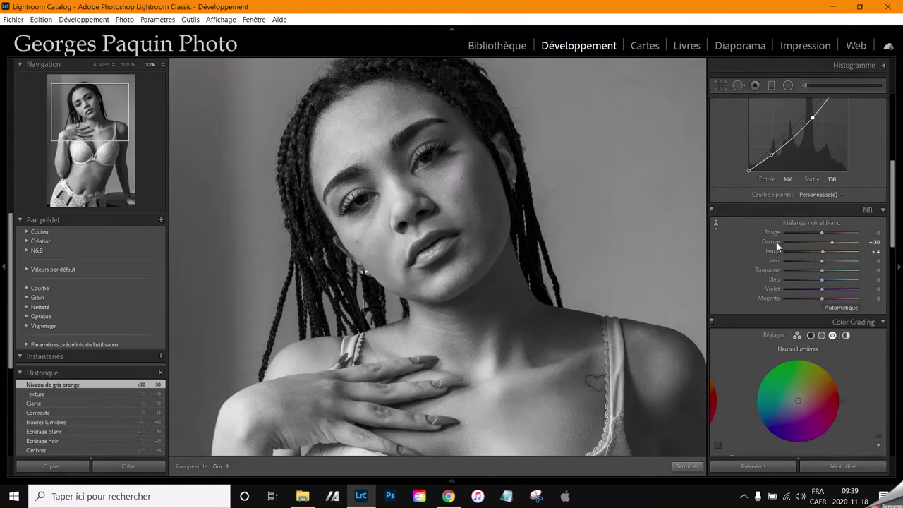
mouse_move(831, 243)
left_mouse_down()
mouse_move(849, 244)
mouse_move(797, 251)
mouse_move(823, 252)
left_mouse_up()
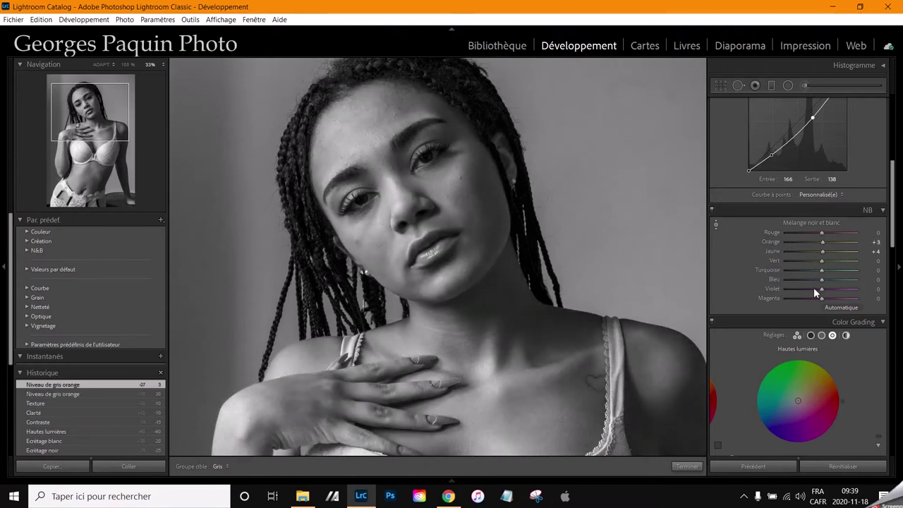
- Settle the B&W mix at Orange +25 and Jaune +17 and finish targeting
left_click(716, 224)
left_click_drag(449, 200, 449, 176)
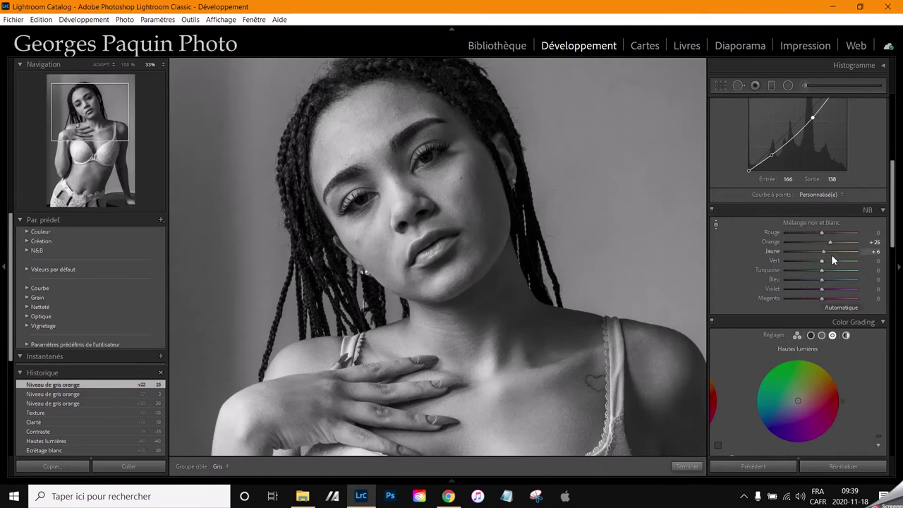
left_click_drag(823, 253, 828, 252)
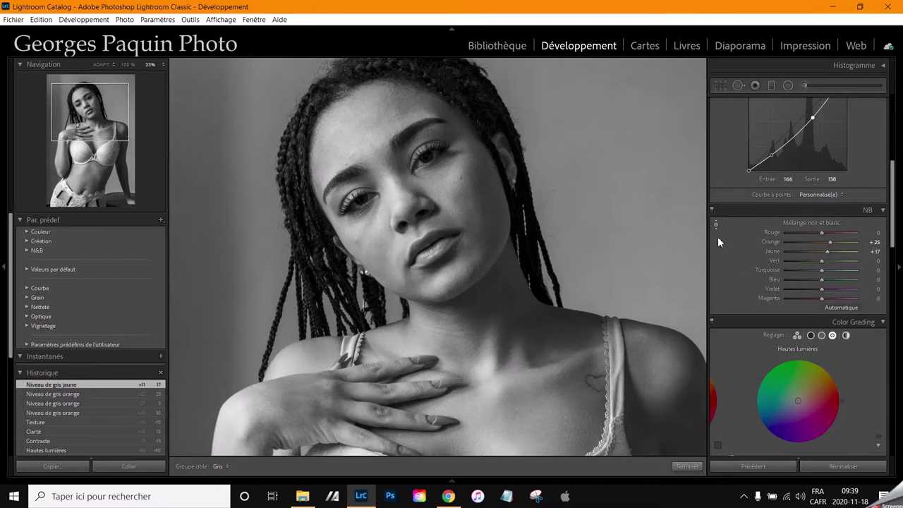
left_click(696, 470)
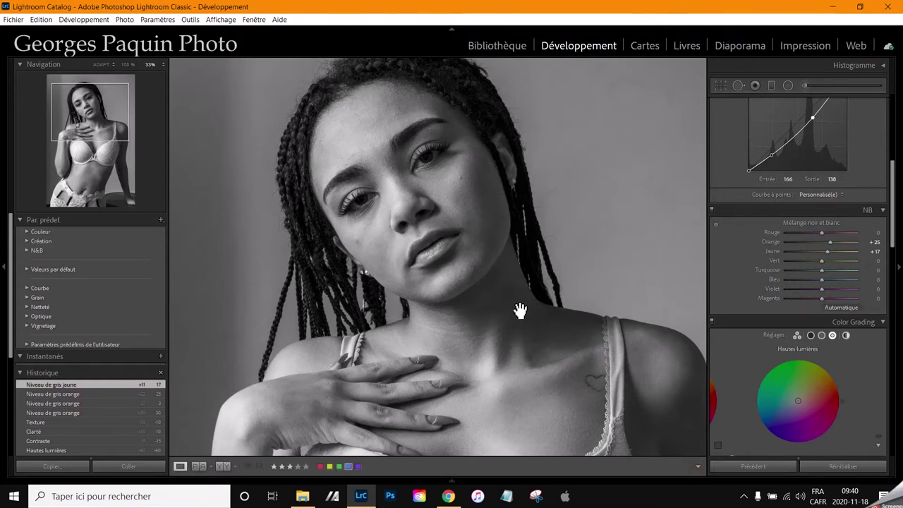
- Ease the B&W mix back to Orange +17 and Jaune +11
left_click(520, 311)
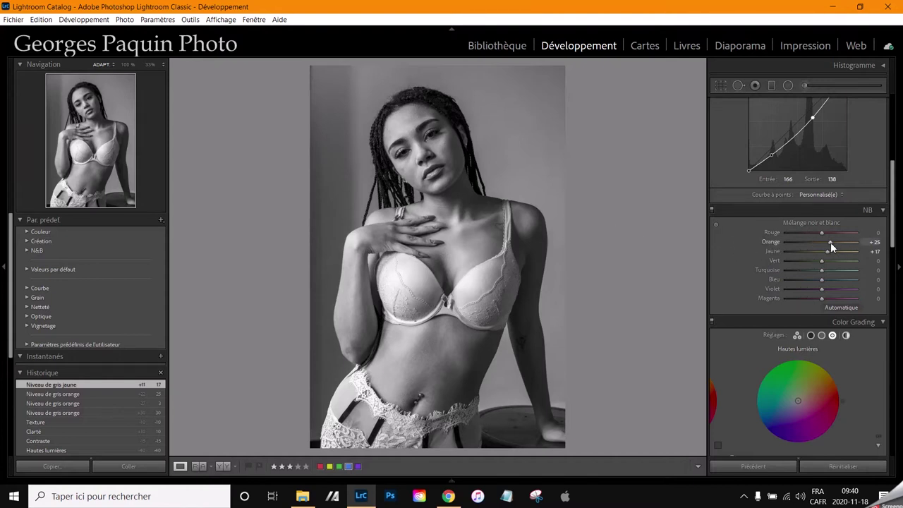
left_click_drag(831, 243, 825, 247)
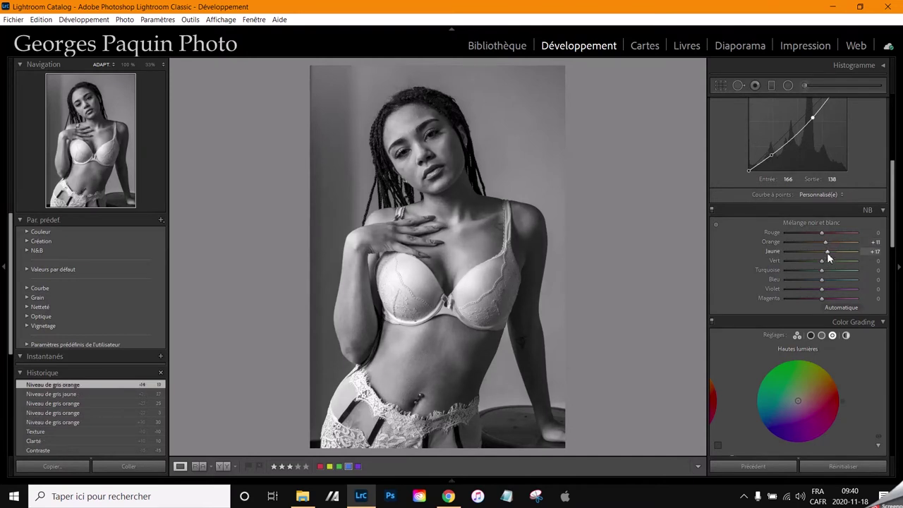
left_click(827, 252)
left_click_drag(825, 252, 821, 253)
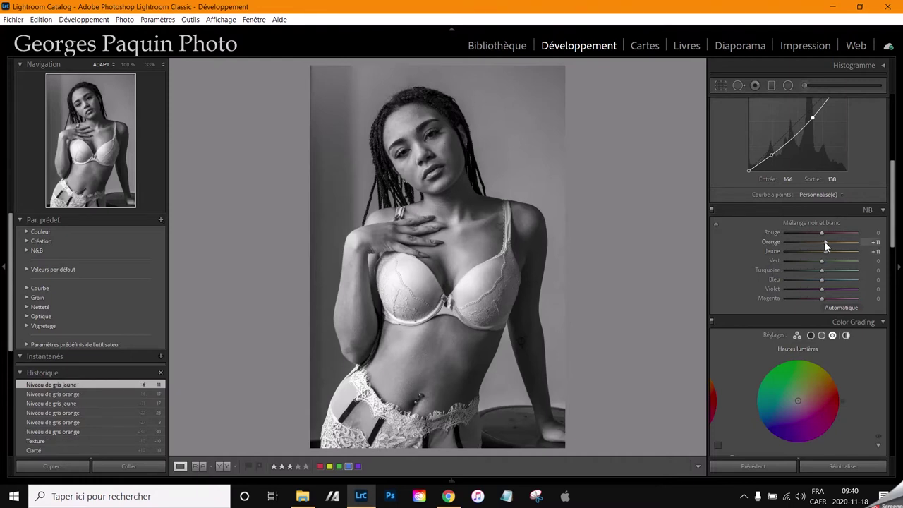
left_click_drag(825, 243, 826, 243)
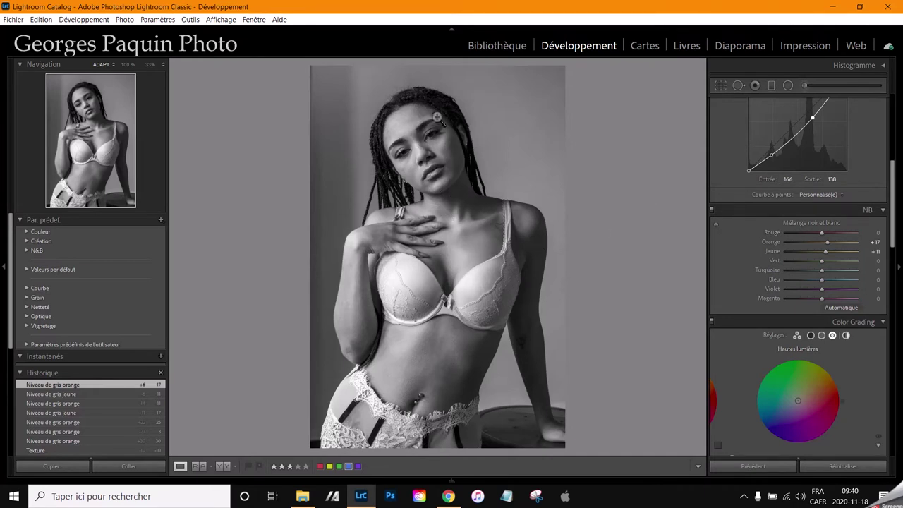
left_click(435, 137)
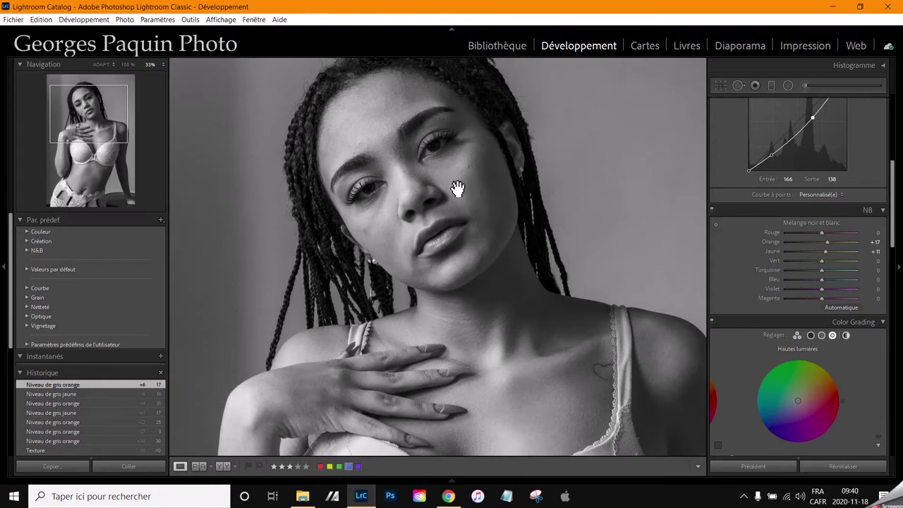
- Zoom to 50% on the face and pick the Adjustment Brush
key("ctrl+equal")
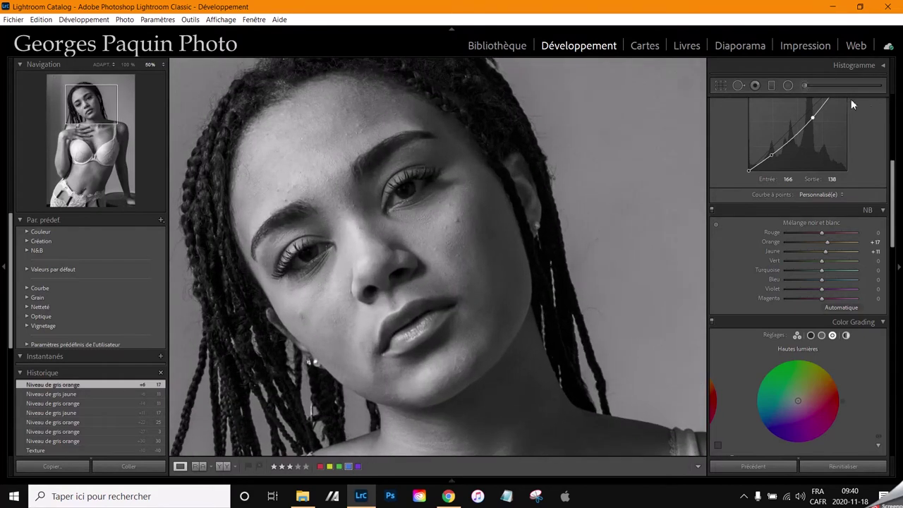
left_click(804, 86)
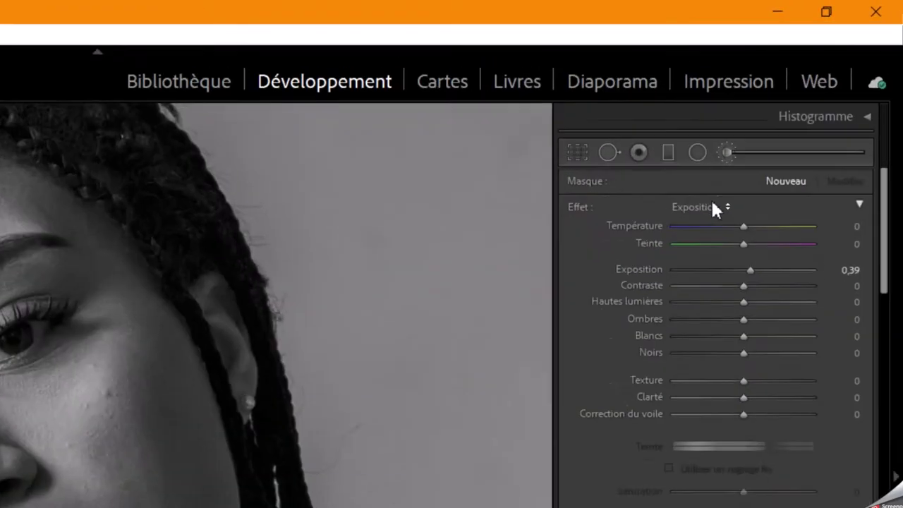
- Set the brush effect to Ombres 27 with Débit 78 and Densité 78
left_click(796, 116)
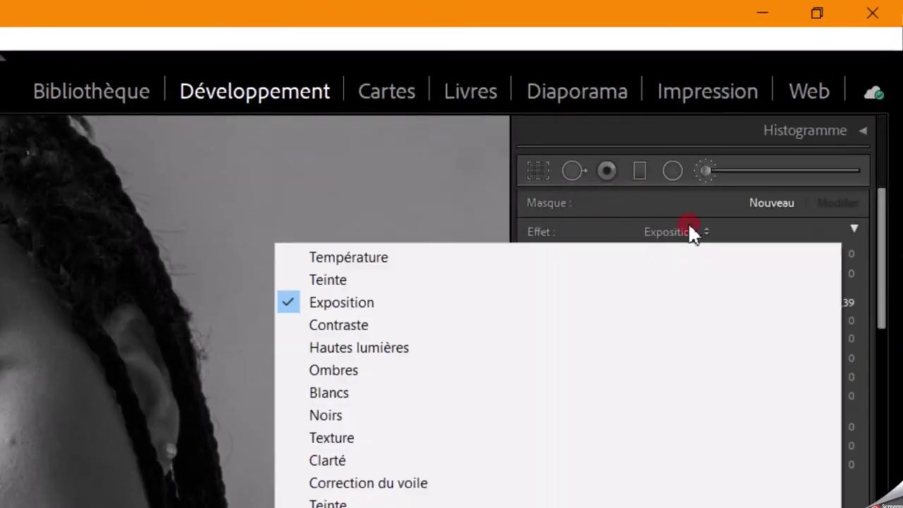
left_click(365, 371)
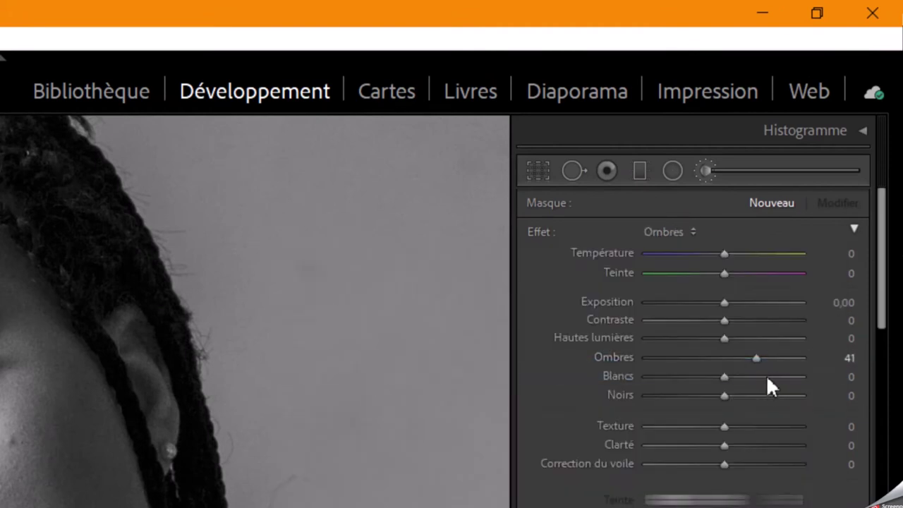
left_click_drag(757, 355, 745, 360)
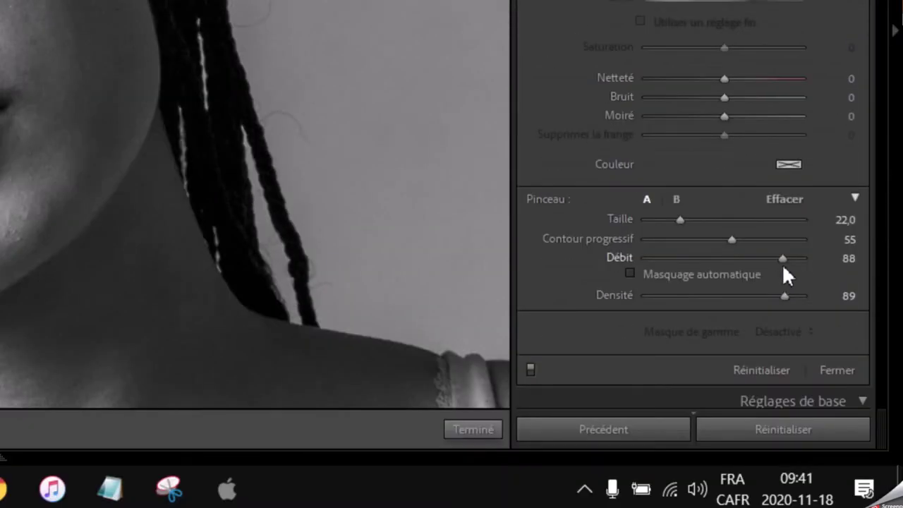
left_click_drag(783, 259, 768, 260)
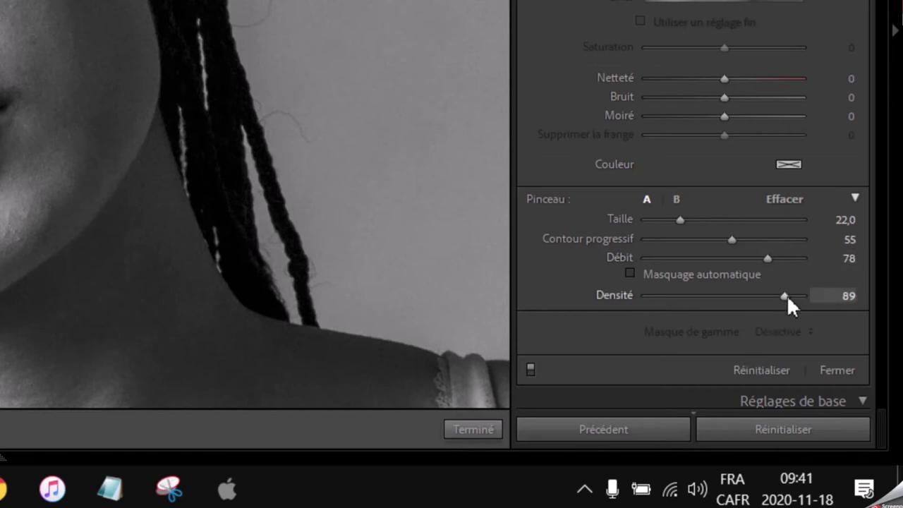
left_click_drag(788, 298, 771, 306)
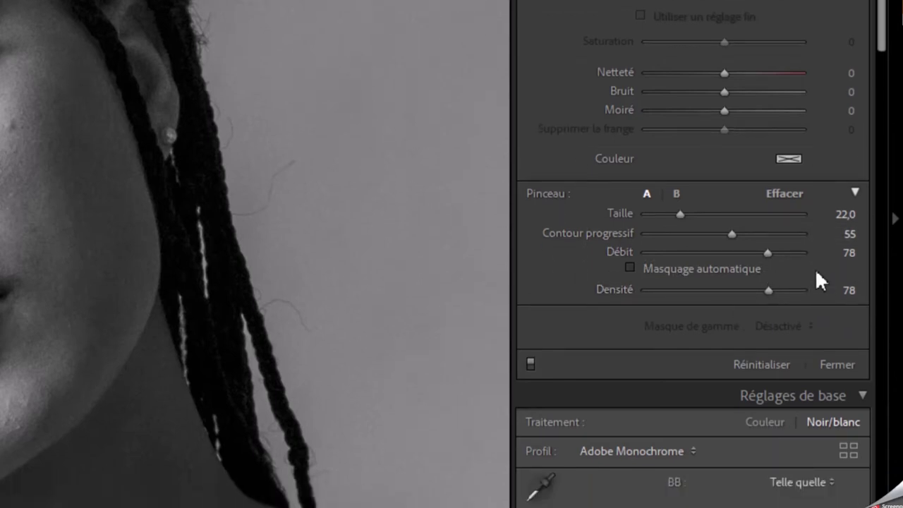
scroll(855, 300, "up", 3)
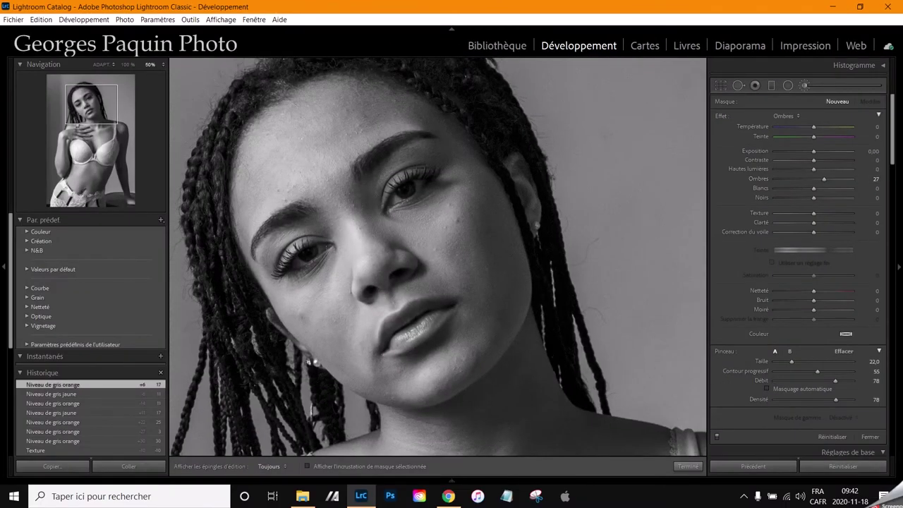
- Set the brush to Contraste −33, Ombres +48 and Noirs −13
key("bracketright")
key("h")
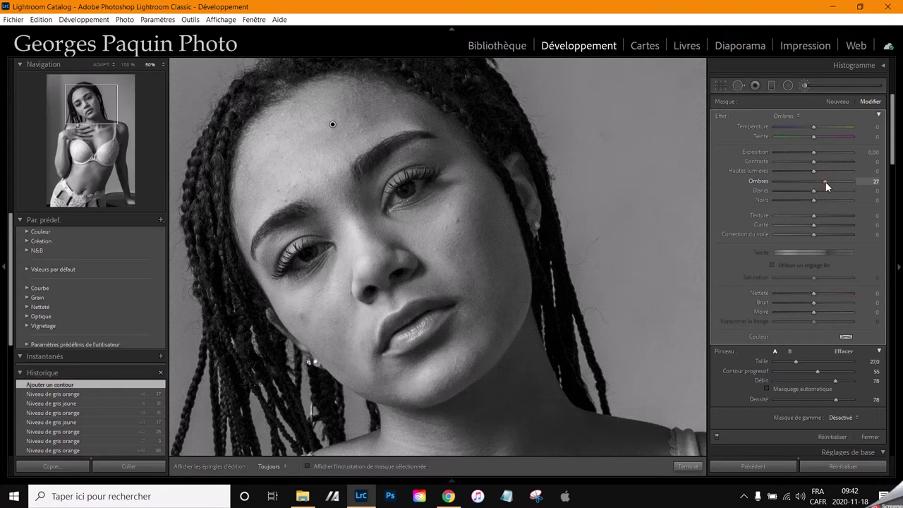
left_click_drag(825, 182, 839, 184)
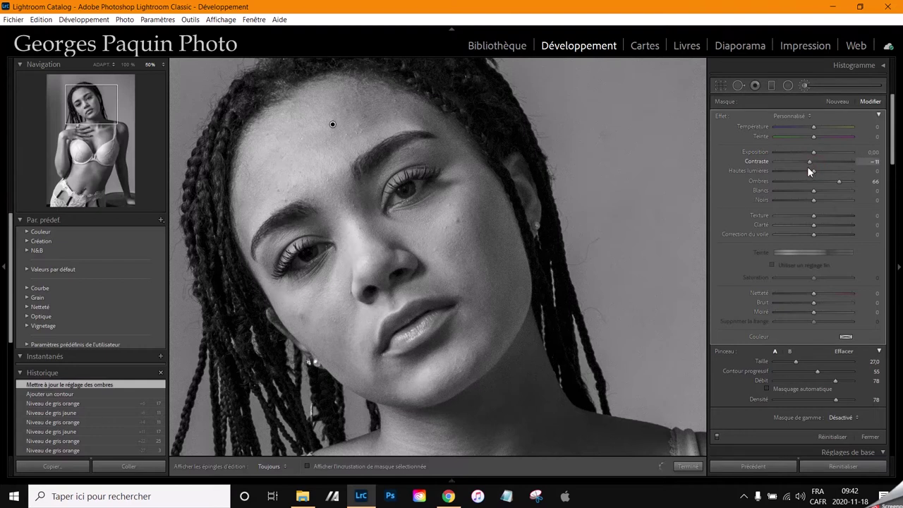
left_click_drag(802, 176, 802, 176)
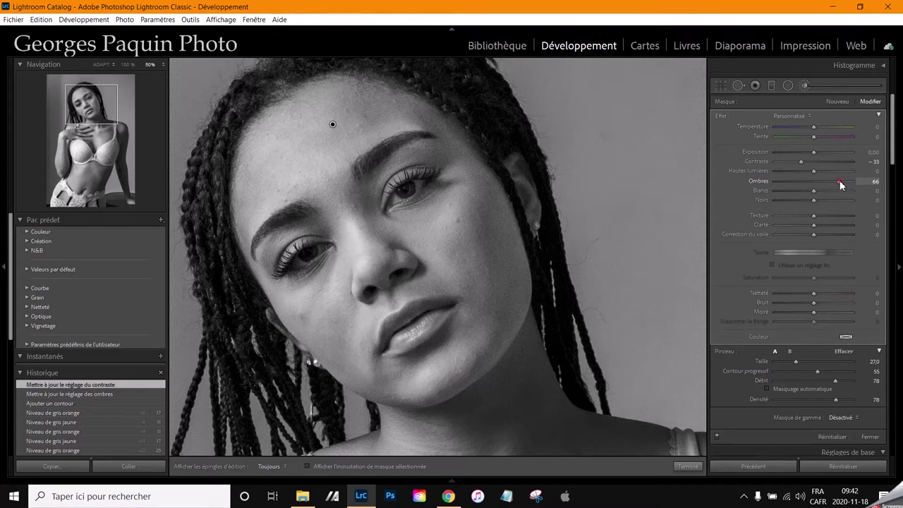
left_click_drag(840, 182, 809, 206)
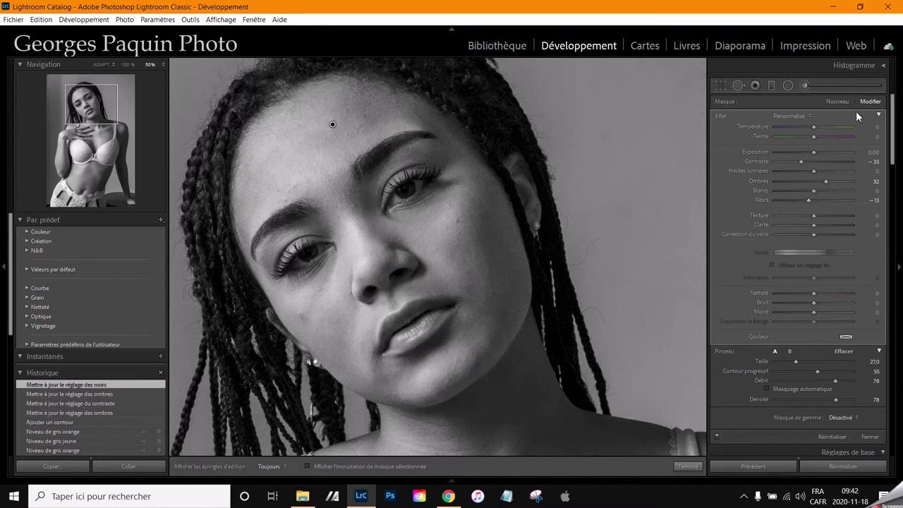
left_click_drag(825, 181, 832, 181)
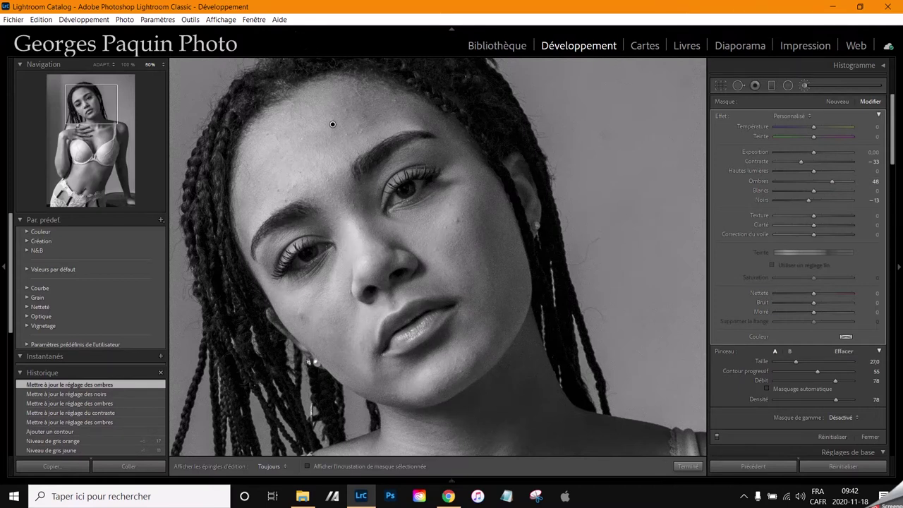
scroll(332, 124, "down", 3)
scroll(332, 124, "down", 4)
- Hide the edit pins and paint dodge strokes on the forehead and face
key("h")
left_click(358, 185)
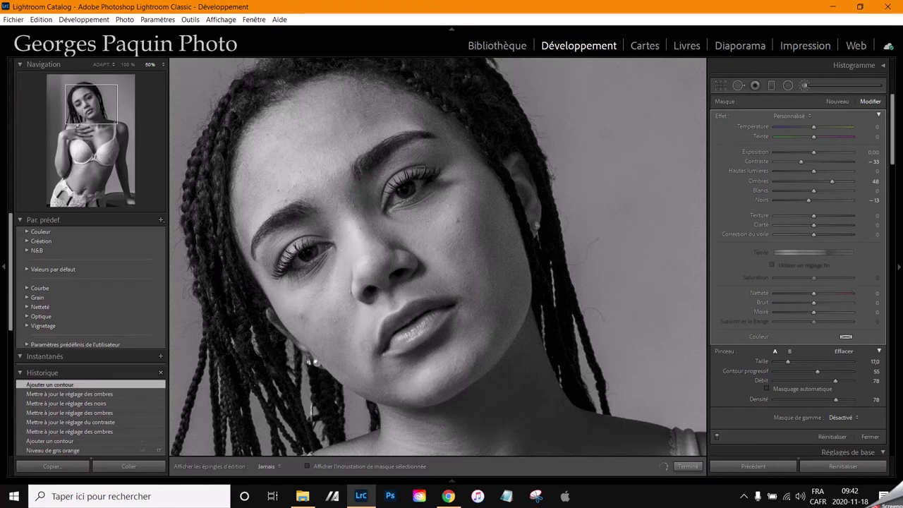
left_click(396, 334)
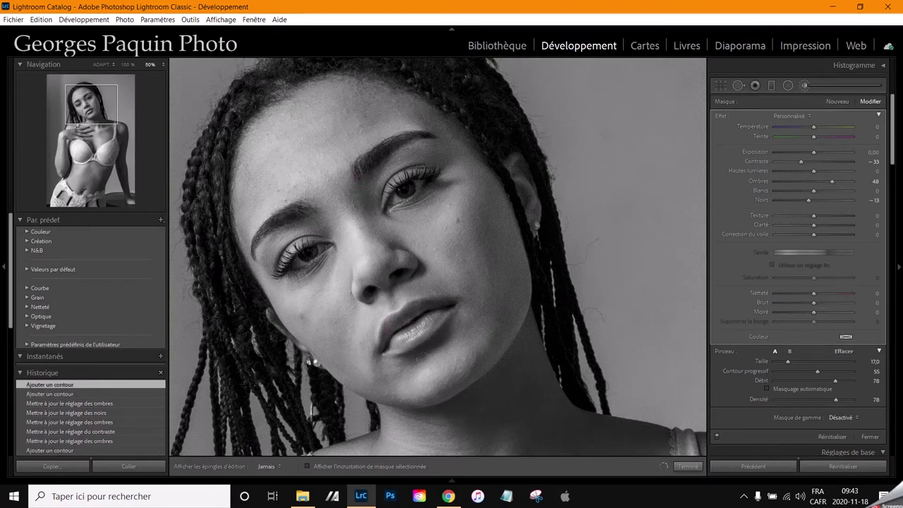
- Toggle the face brush mask off and back on to compare, then finish brushing
key("h")
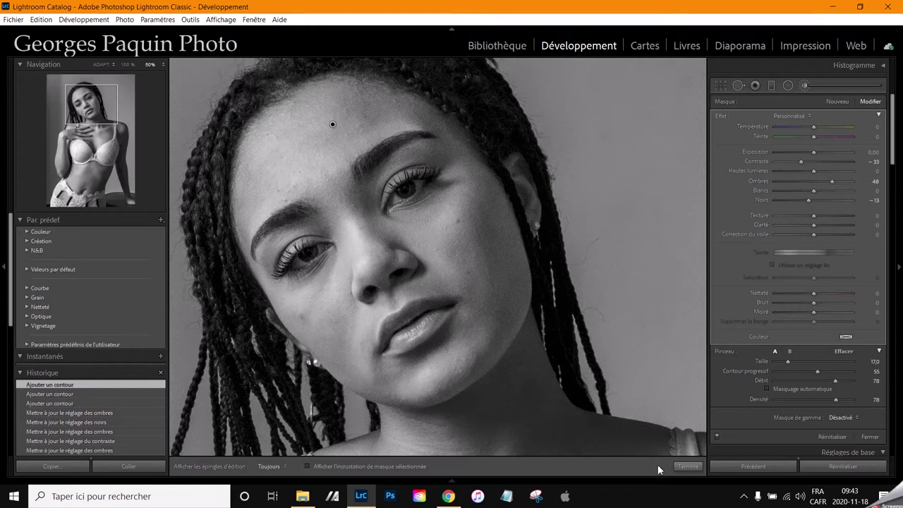
scroll(731, 355, "down", 3)
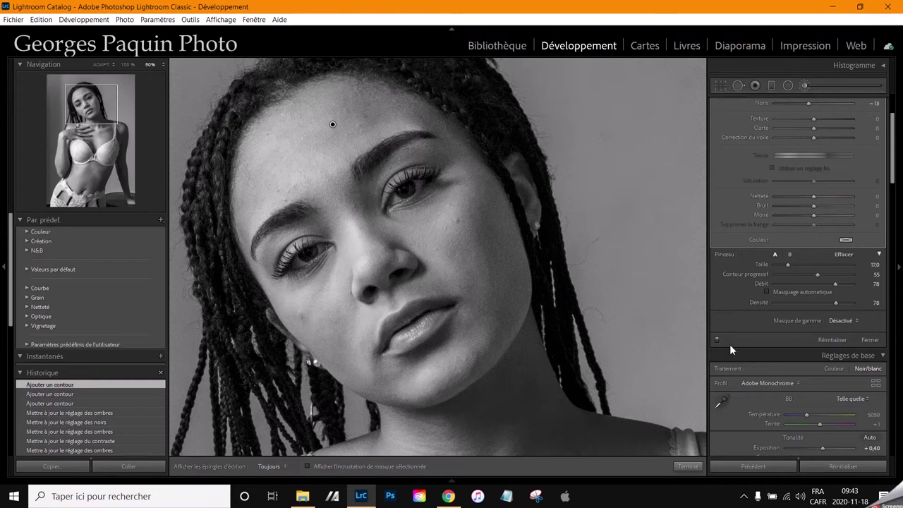
scroll(748, 323, "up", 3)
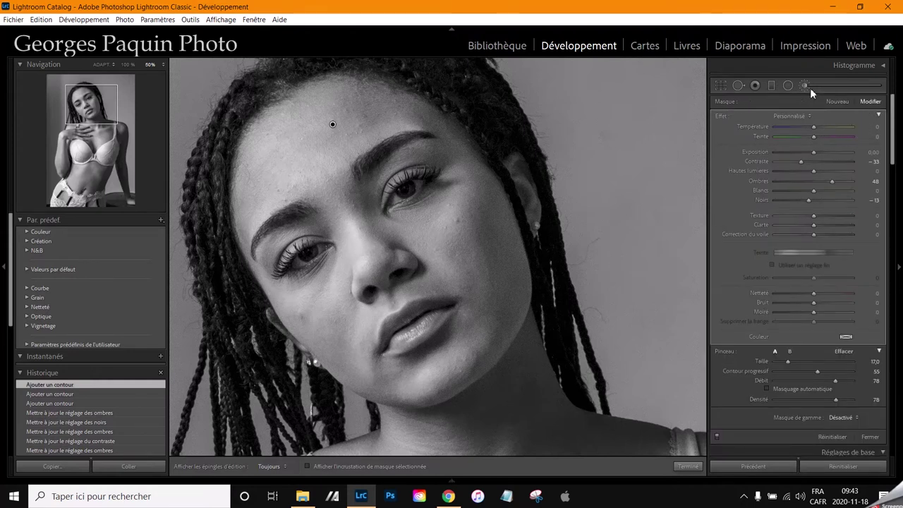
scroll(751, 312, "down", 3)
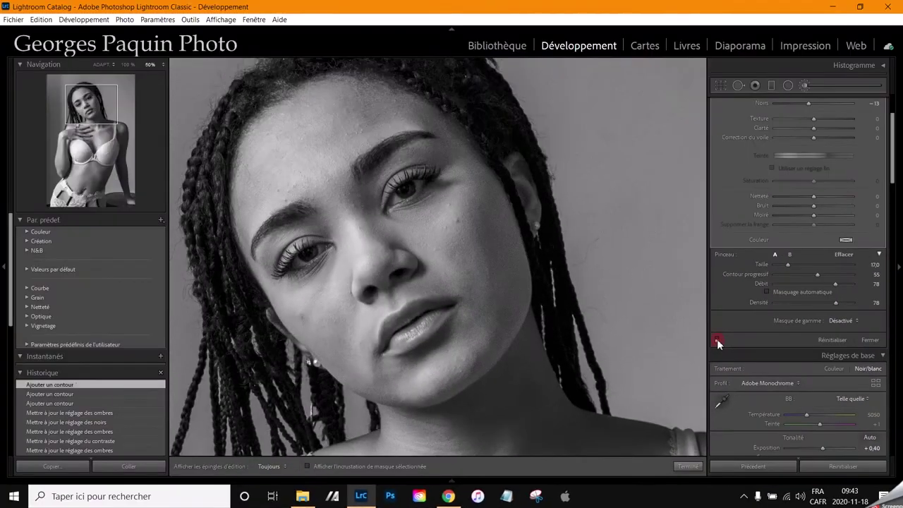
left_click(717, 341)
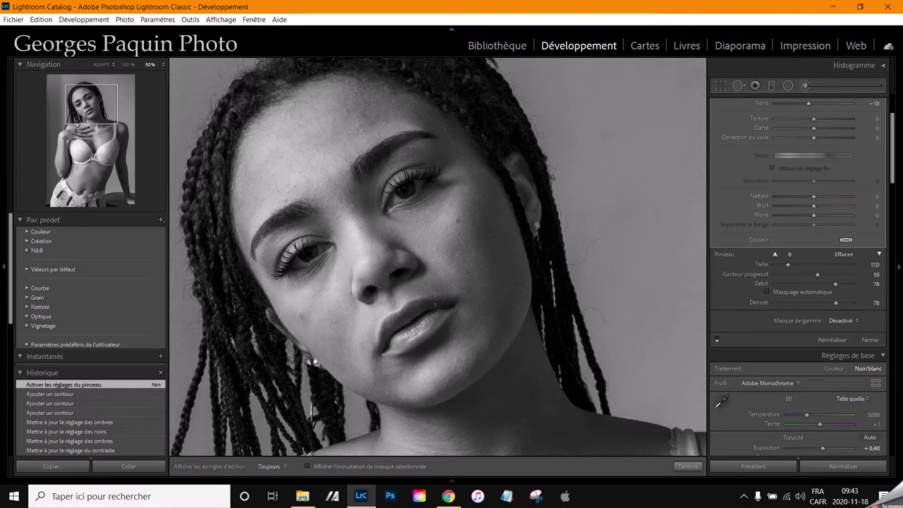
left_click(718, 340)
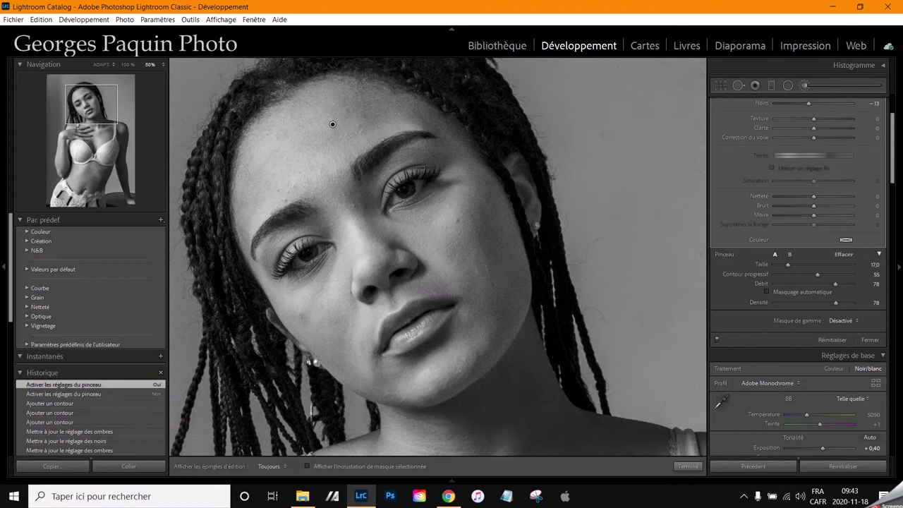
left_click(688, 466)
- Navigate from the face down to the torso and start a new Adjustment Brush mask
left_click(451, 251)
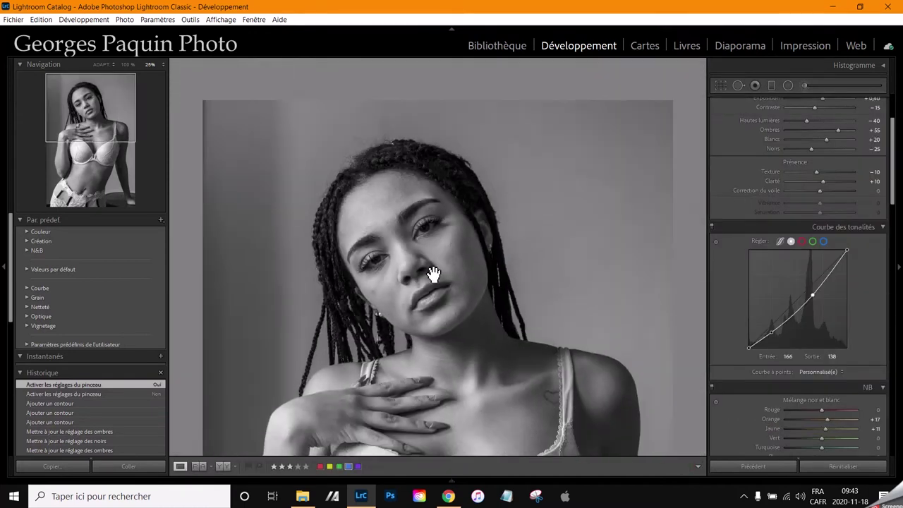
left_click_drag(430, 272, 413, 145)
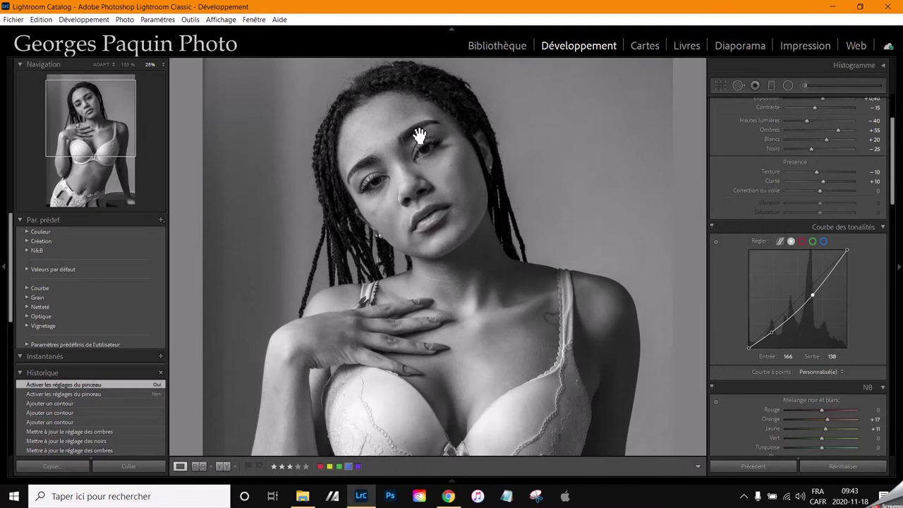
scroll(436, 314, "down", 3)
scroll(436, 314, "up", 3)
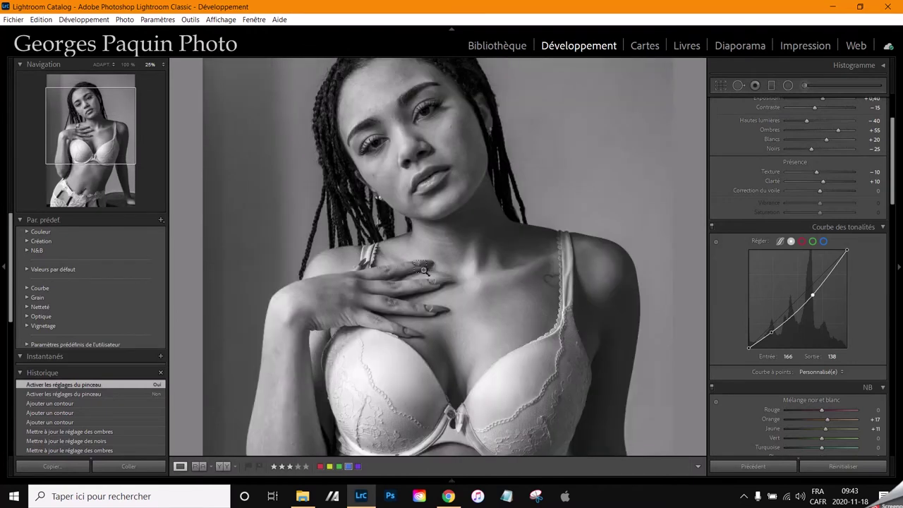
left_click(439, 308)
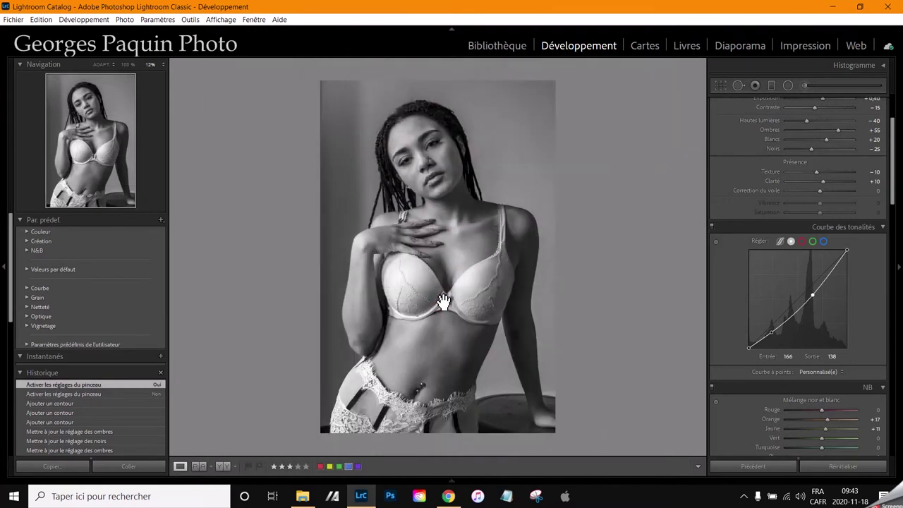
left_click(427, 316)
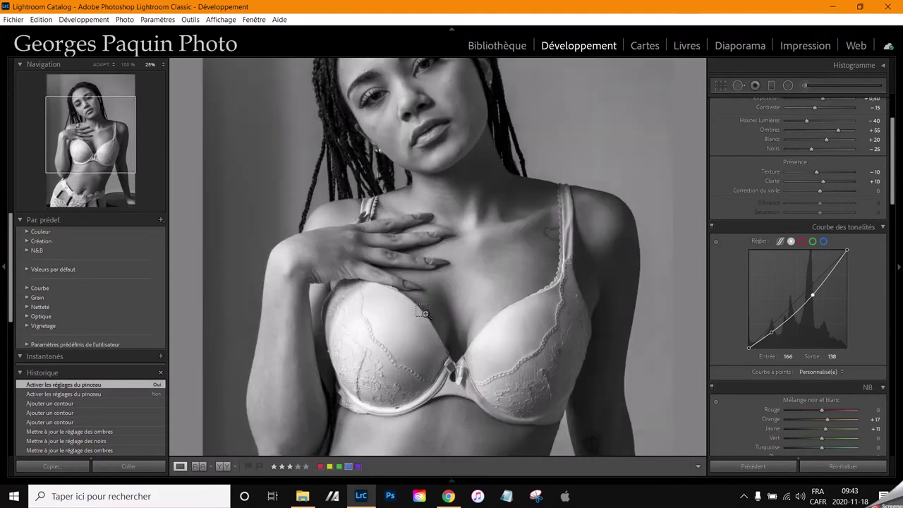
left_click_drag(439, 370, 435, 261)
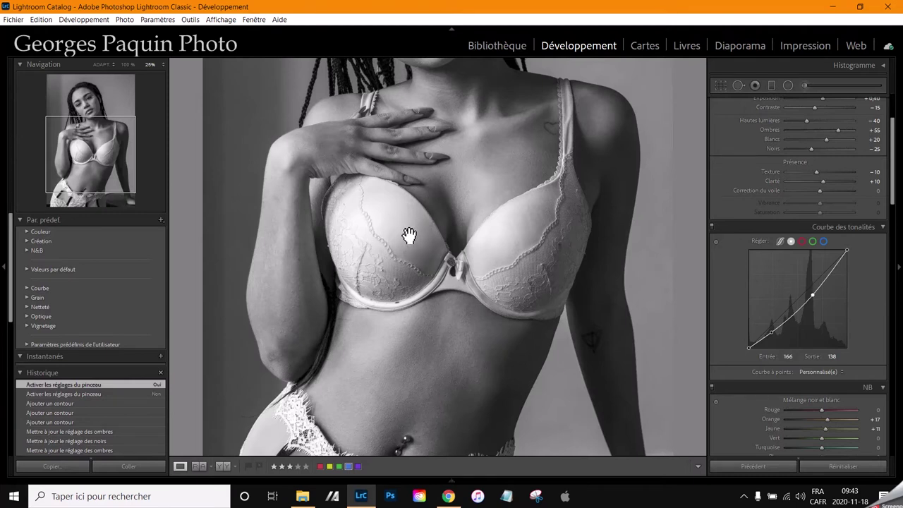
scroll(466, 206, "up", 5)
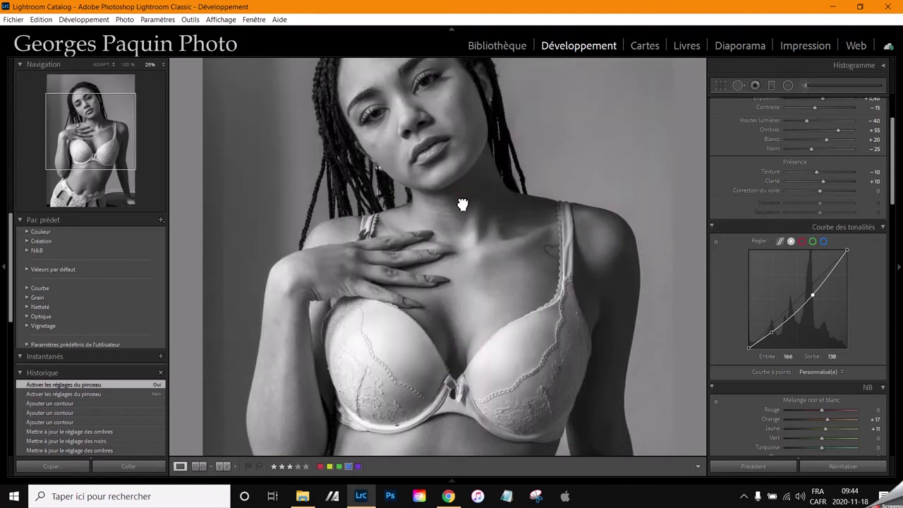
mouse_move(460, 357)
left_mouse_down()
mouse_move(461, 273)
mouse_move(470, 355)
left_mouse_up()
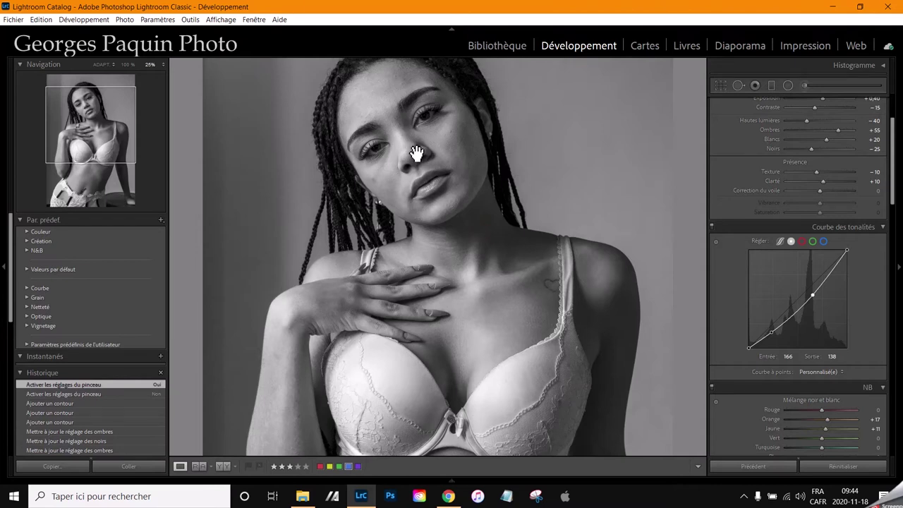
left_click_drag(433, 396, 433, 283)
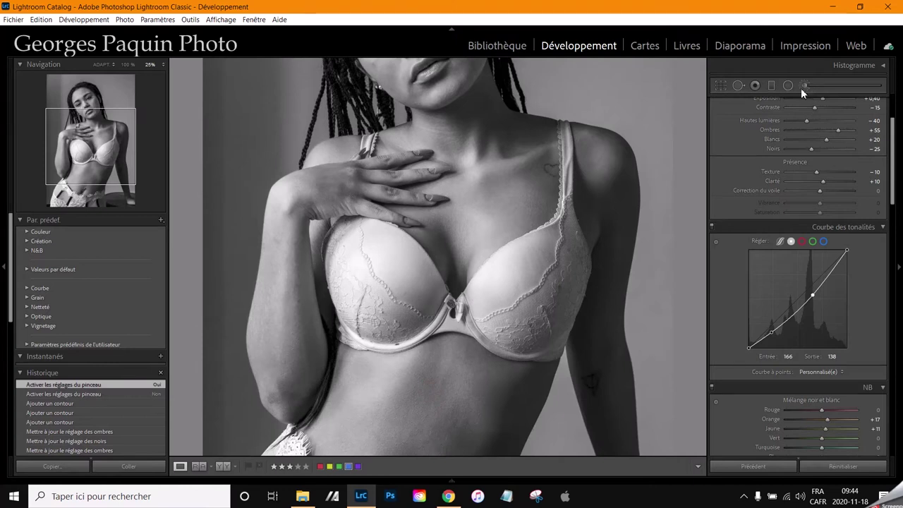
left_click(803, 86)
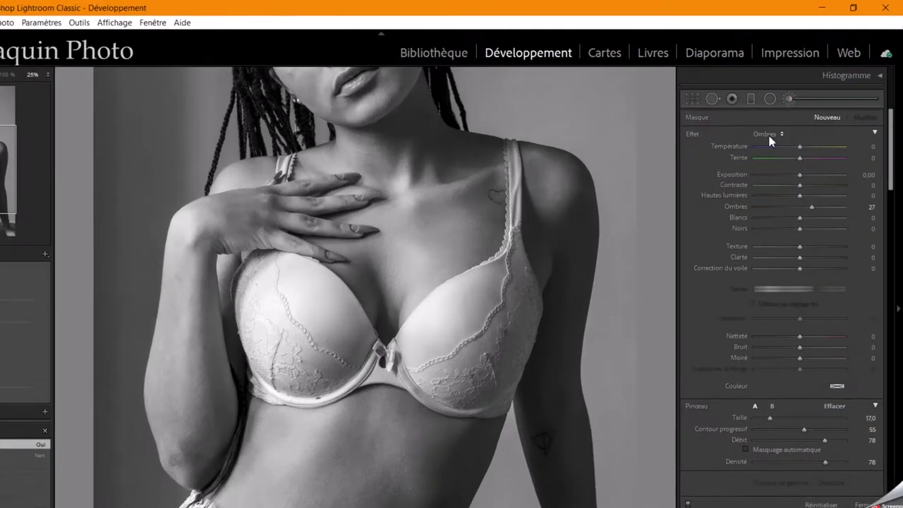
- Set the brush effect to Hautes lumières with Highlights -60 and Whites -11
left_click(787, 117)
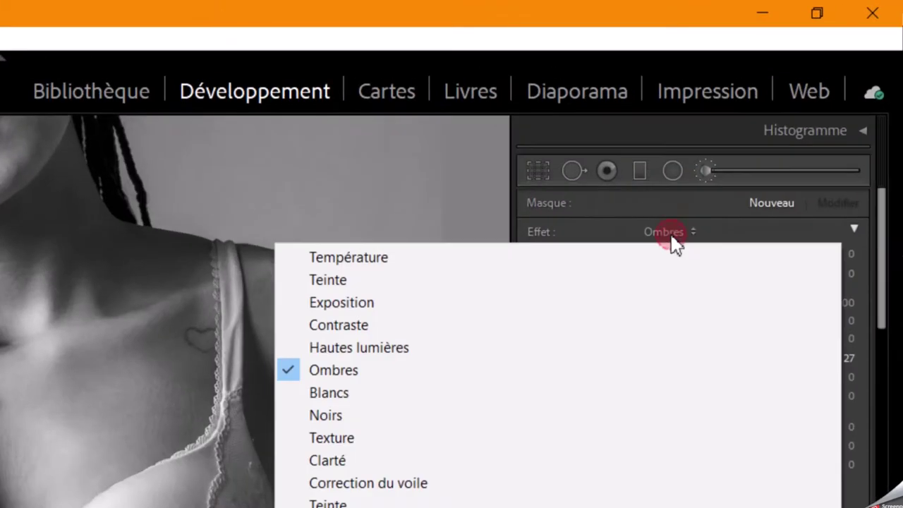
left_click(395, 353)
mouse_move(705, 338)
left_mouse_down()
mouse_move(685, 343)
mouse_move(683, 355)
left_mouse_up()
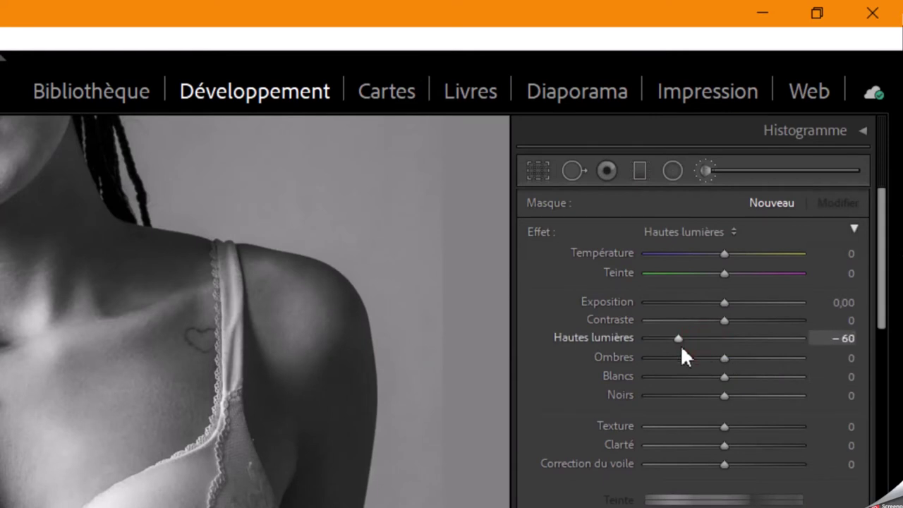
left_click(725, 379)
left_click_drag(725, 379, 719, 394)
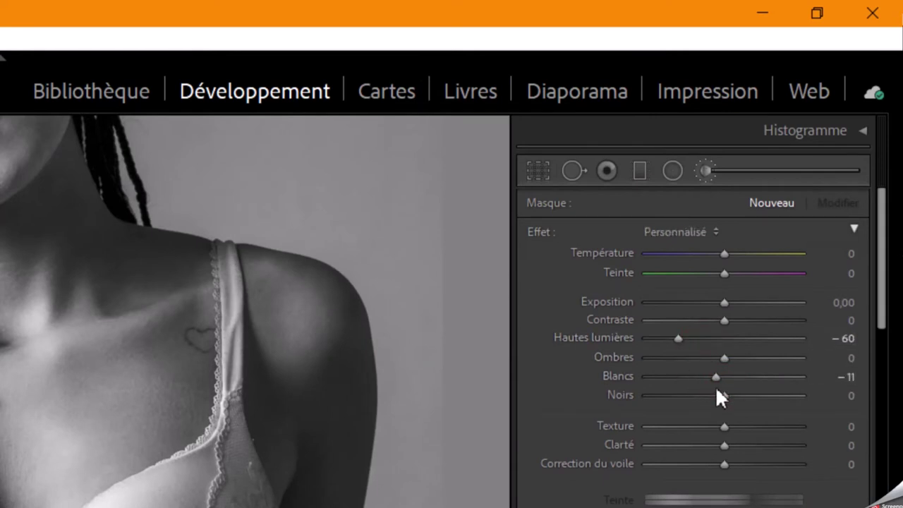
- Enlarge the brush, paint both bra cups, ease Highlights to -41 and finish the mask
key("bracketright")
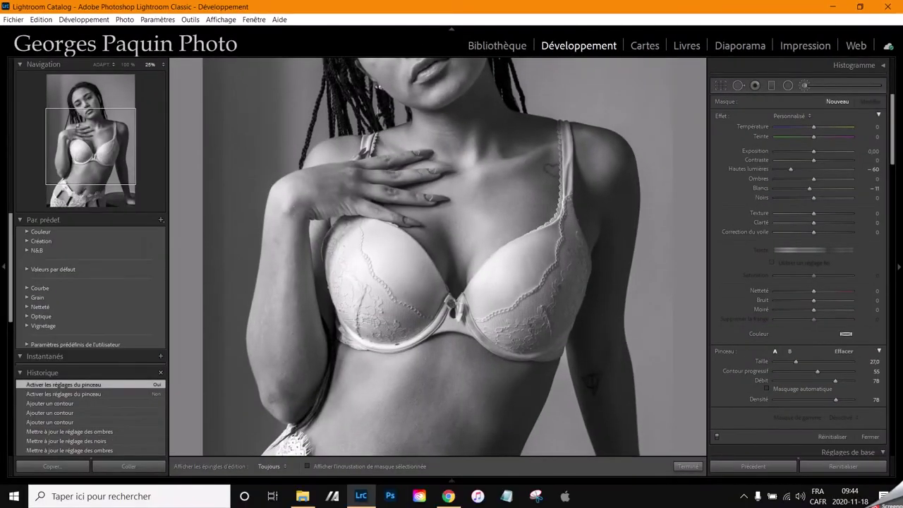
left_click_drag(366, 240, 395, 331)
key("h")
left_click_drag(459, 311, 522, 269)
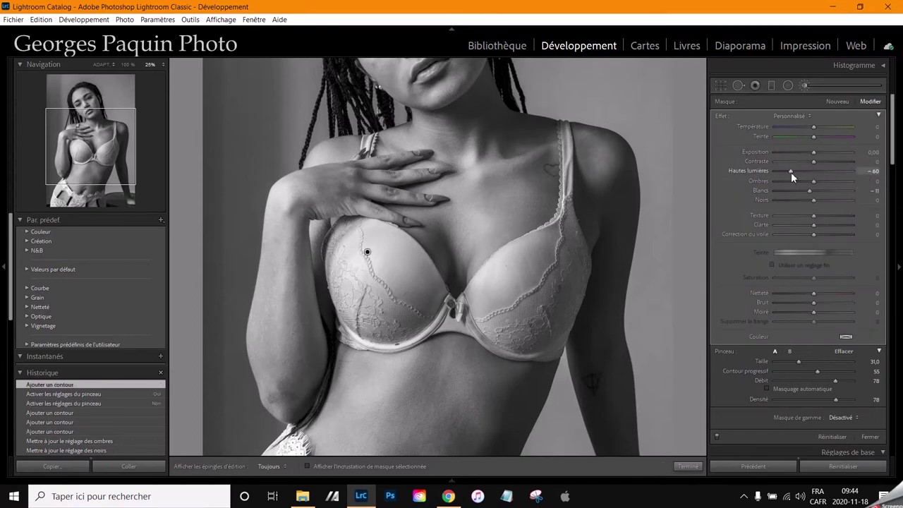
left_click_drag(791, 172, 798, 172)
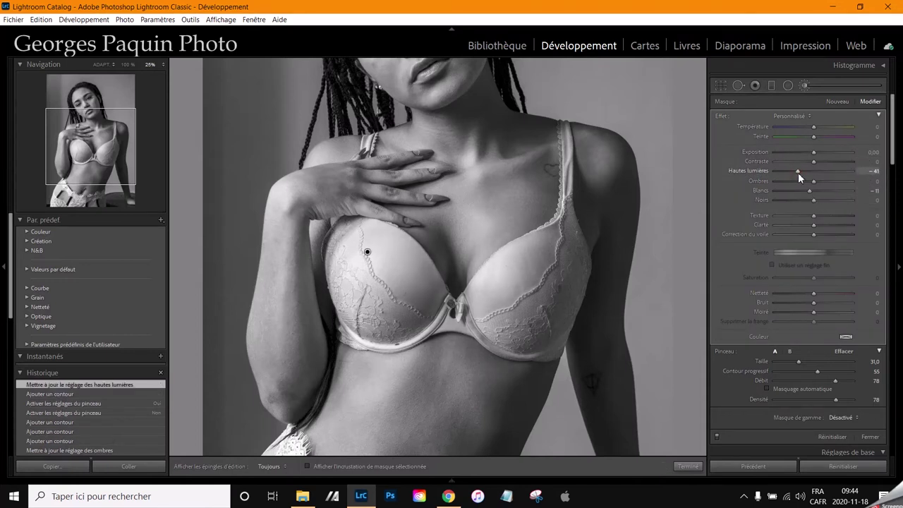
left_click(697, 469)
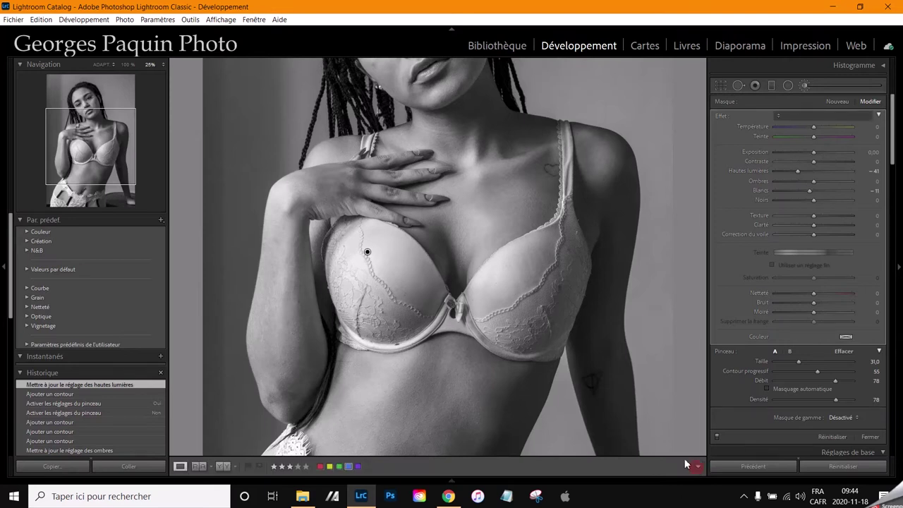
- Pan up to the face and head, then fit the whole photo in view
left_click_drag(535, 177, 536, 273)
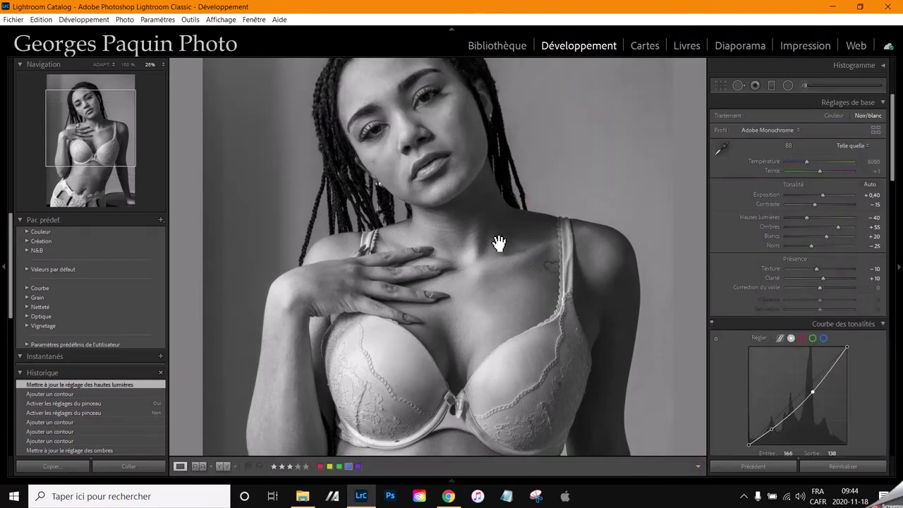
left_click_drag(456, 161, 458, 208)
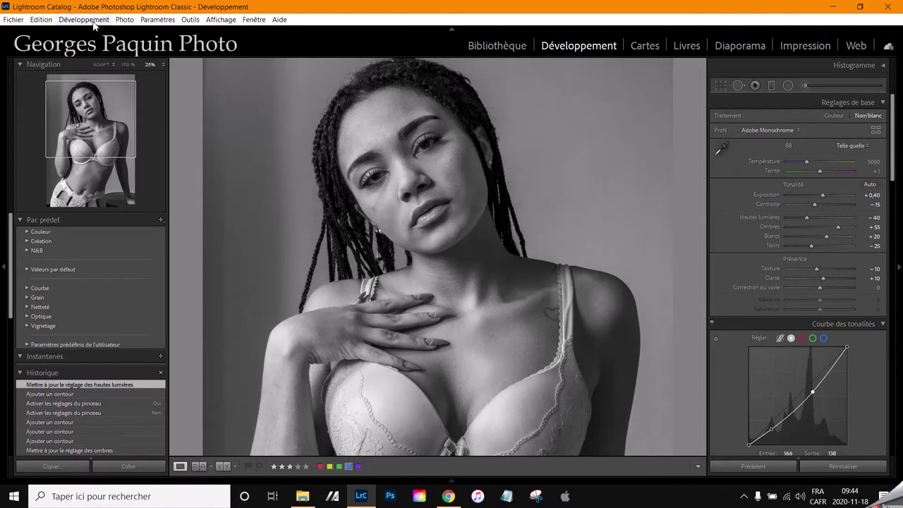
left_click(102, 64)
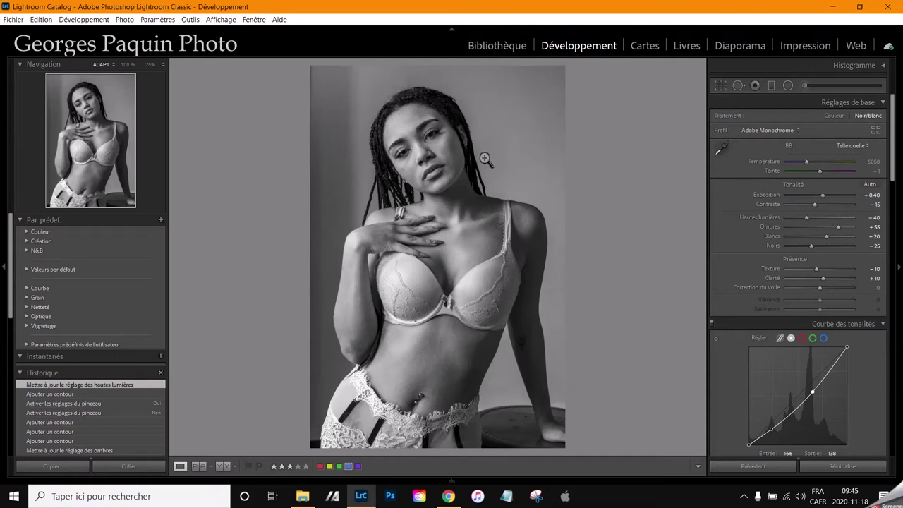
- Zoom in on the face and start a new Exposition brush mask with density 57
left_click(430, 156)
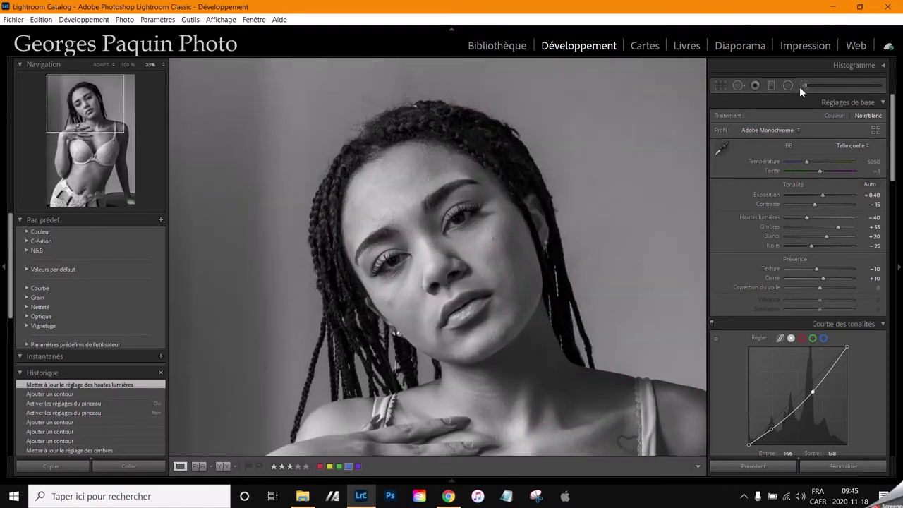
left_click(802, 86)
left_click(801, 117)
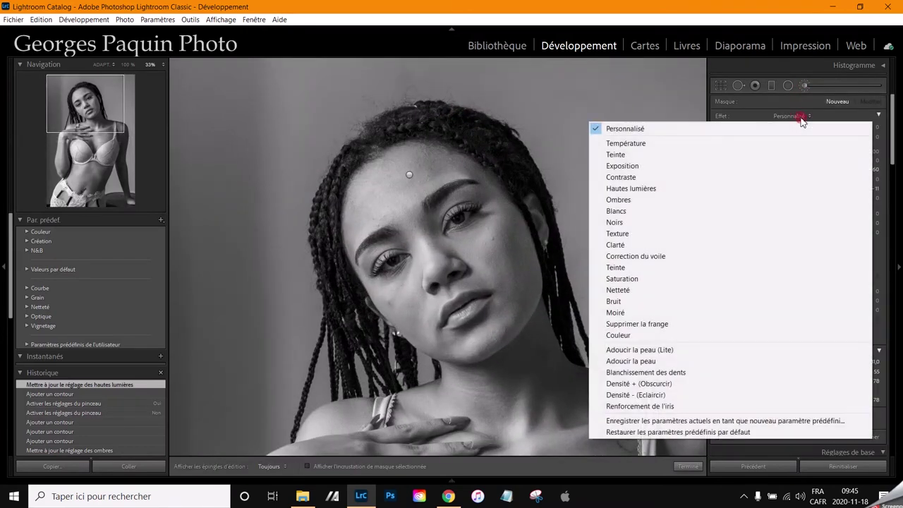
left_click(633, 167)
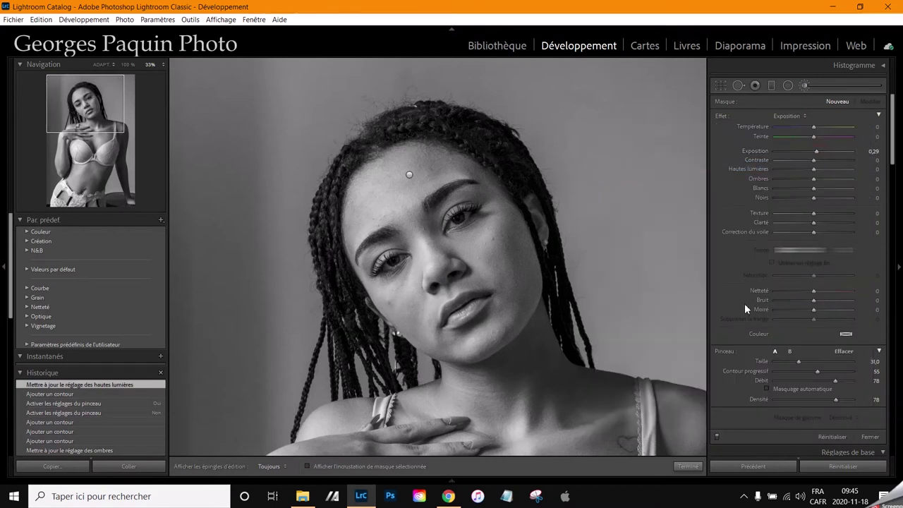
scroll(744, 304, "down", 3)
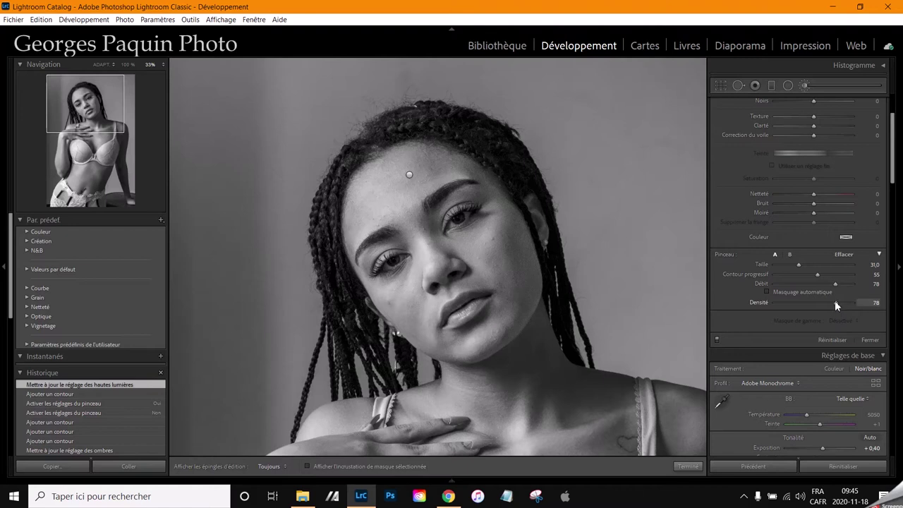
left_click_drag(836, 304, 820, 304)
- Keep the brush mask edit pins always visible and fit the whole photo in view
key("h")
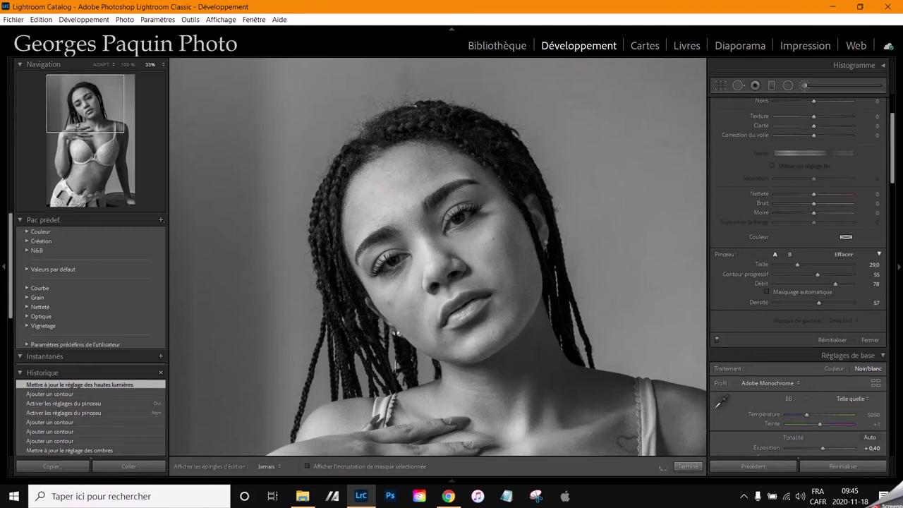
key("h")
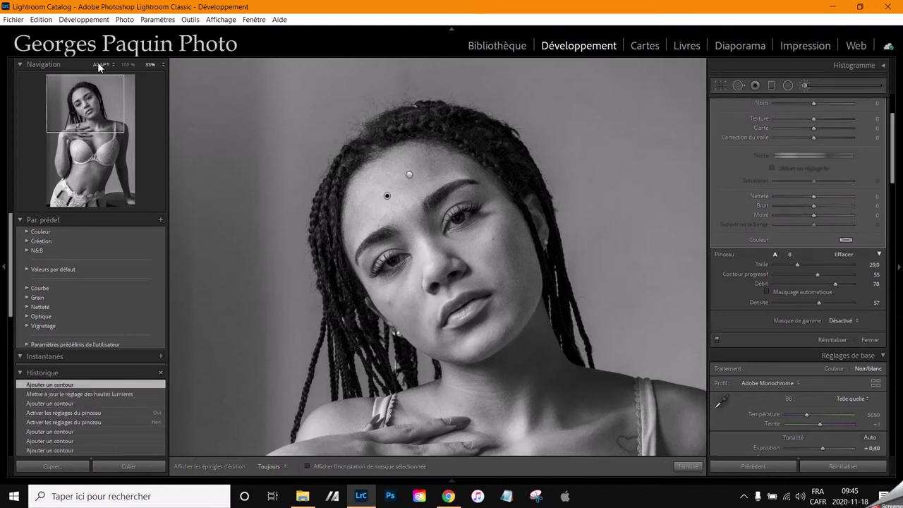
left_click(101, 65)
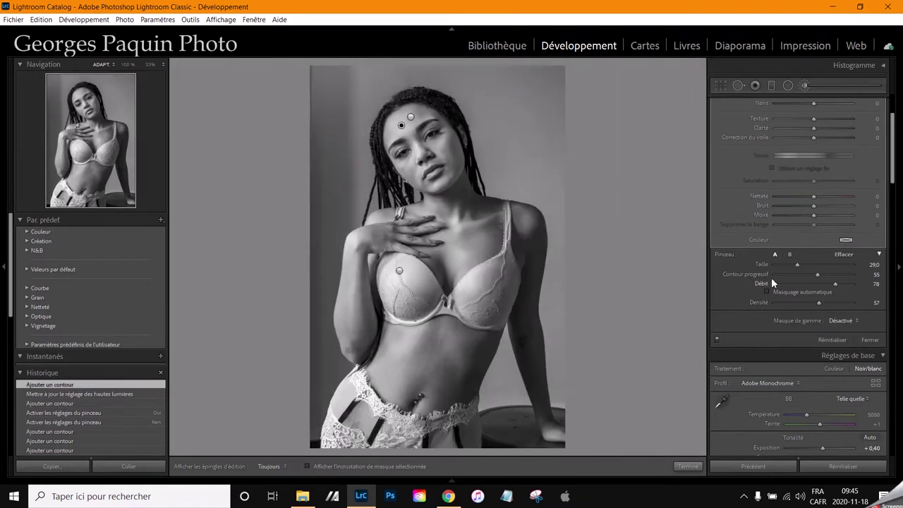
- Give the face mask Exposure 0.49, Shadows 7, Contrast -9, Highlights -16, and finish brushing
scroll(764, 263, "up", 3)
left_click_drag(814, 152, 815, 153)
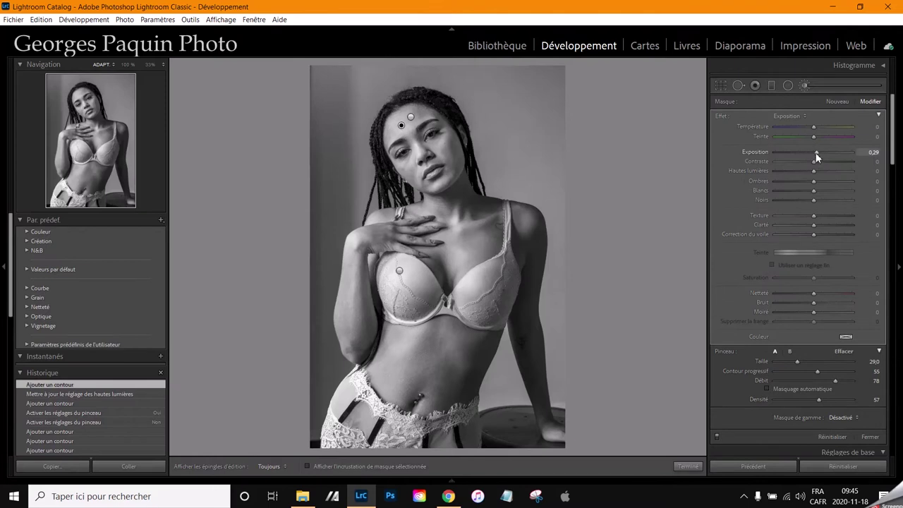
scroll(816, 153, "up", 2)
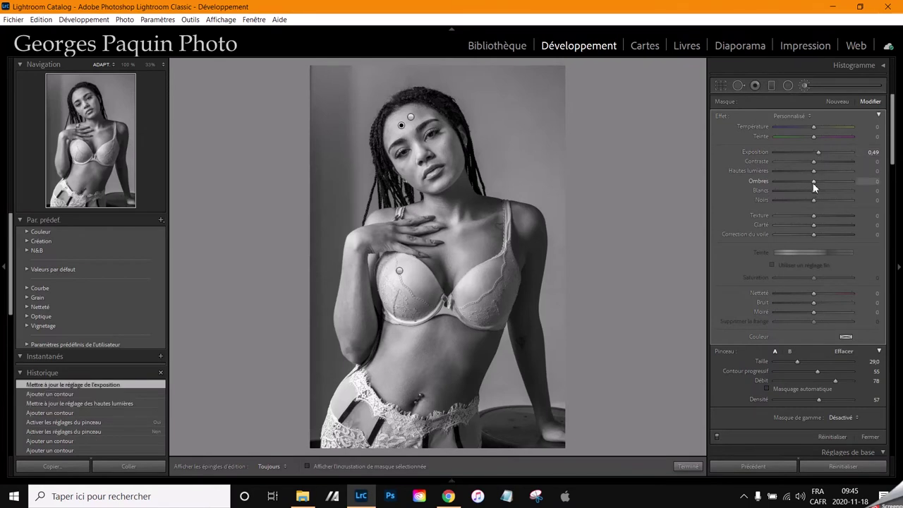
left_click_drag(813, 182, 819, 182)
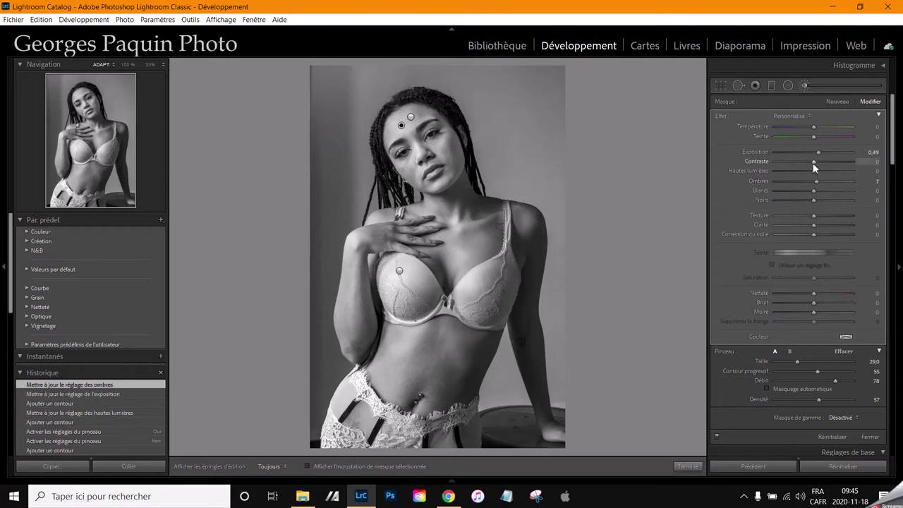
left_click_drag(811, 165, 810, 166)
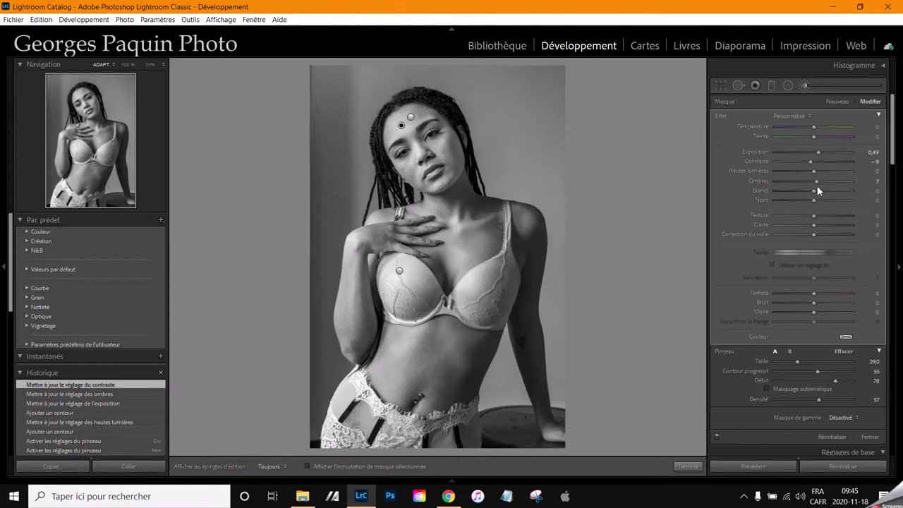
left_click_drag(815, 173, 808, 179)
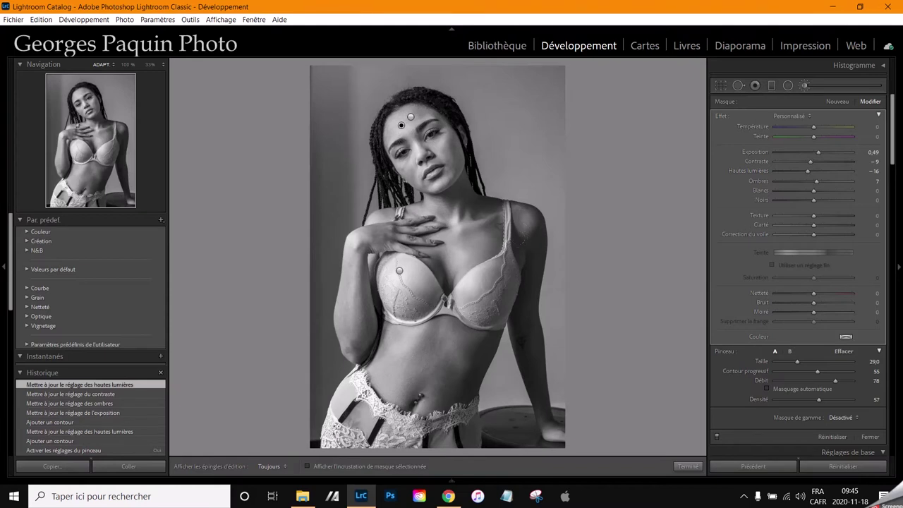
left_click(695, 466)
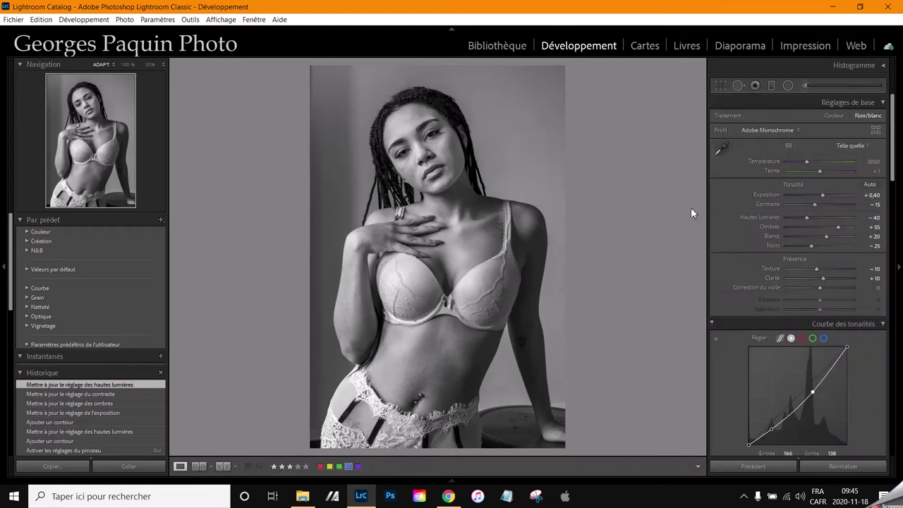
- Scroll the Develop panel past Tone Curve and Color Grading to the Detail section
scroll(731, 231, "down", 5)
scroll(731, 235, "down", 3)
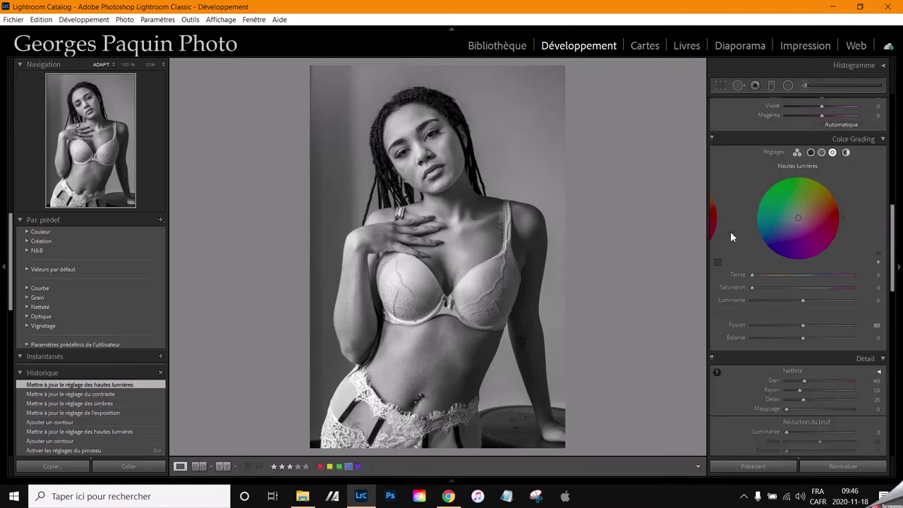
scroll(732, 235, "down", 3)
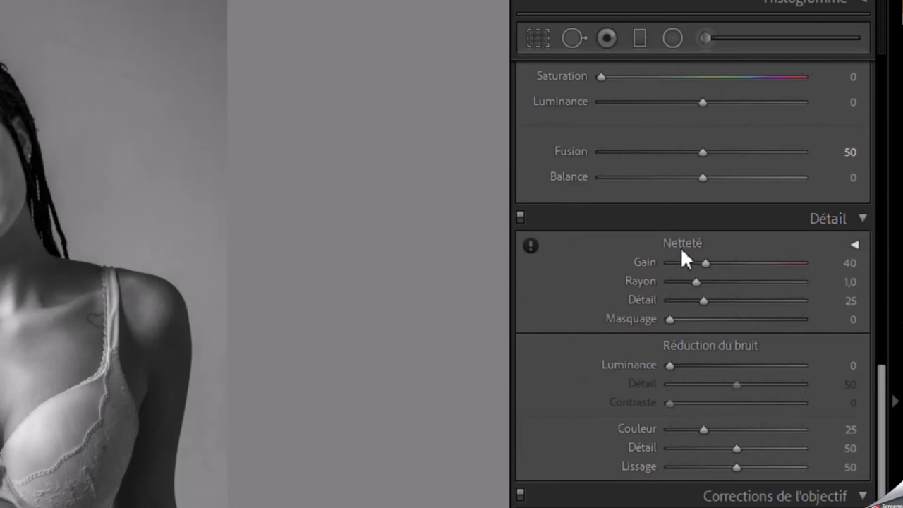
- View the photo at 100% and pan the close-up onto the eyes and nose
left_click(533, 247)
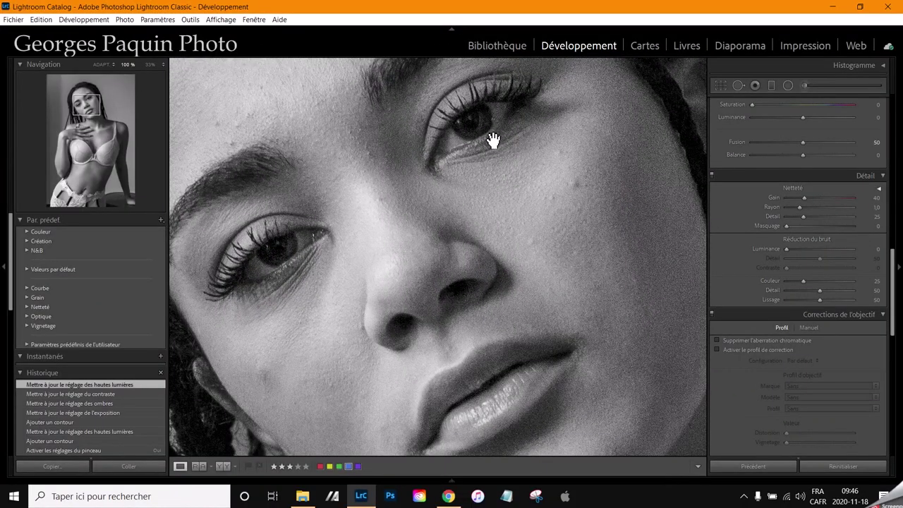
left_click_drag(487, 143, 471, 192)
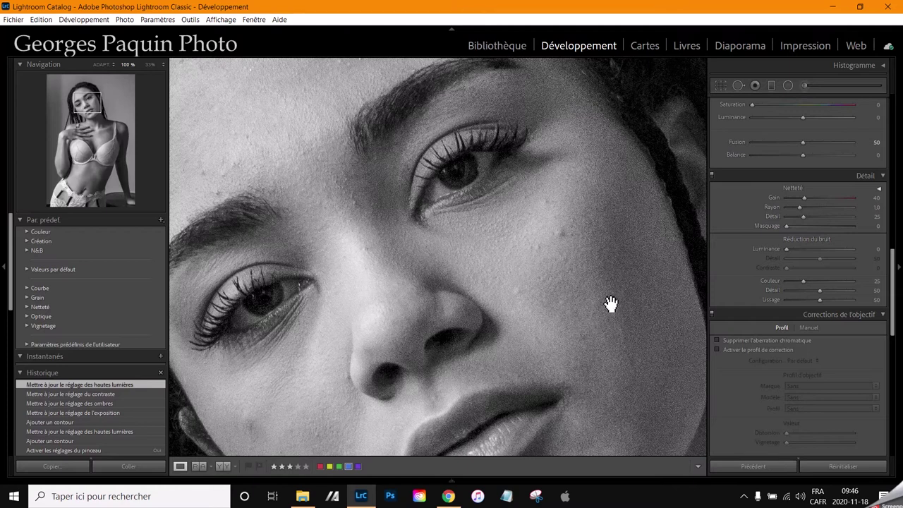
left_click_drag(649, 290, 615, 240)
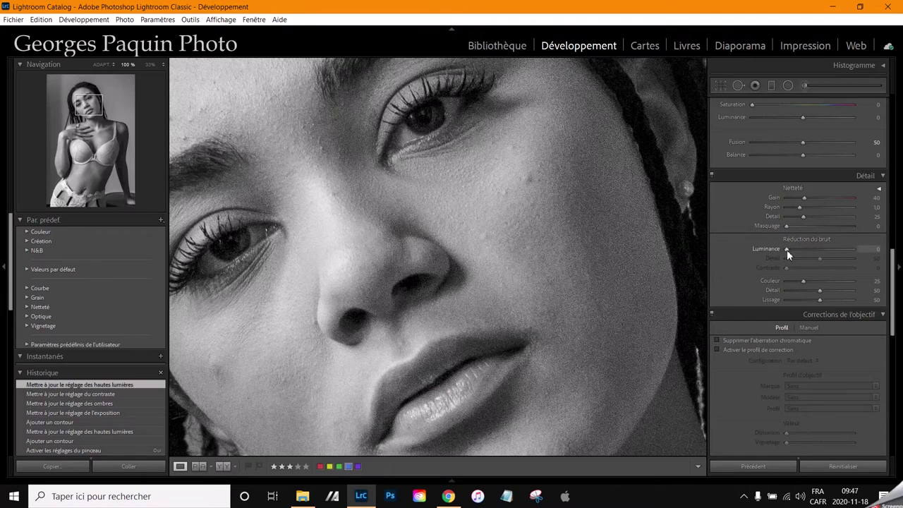
- Try luminance noise reduction at 96, reset it, then settle it at 44
left_click_drag(787, 250, 815, 253)
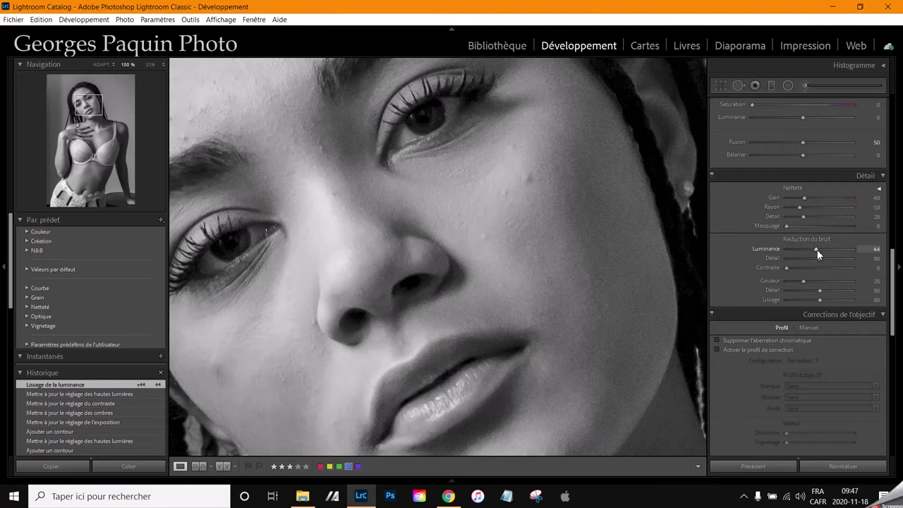
left_click(817, 249)
left_click_drag(818, 250, 853, 252)
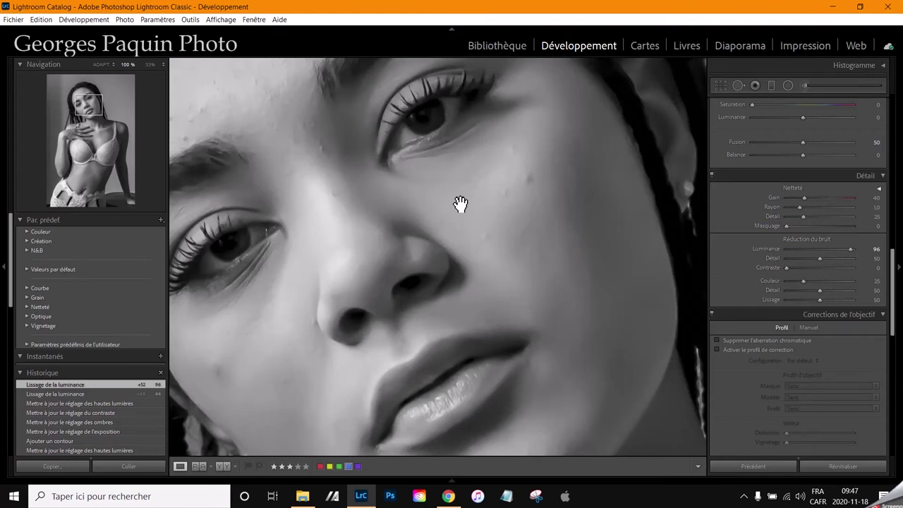
double_click(765, 248)
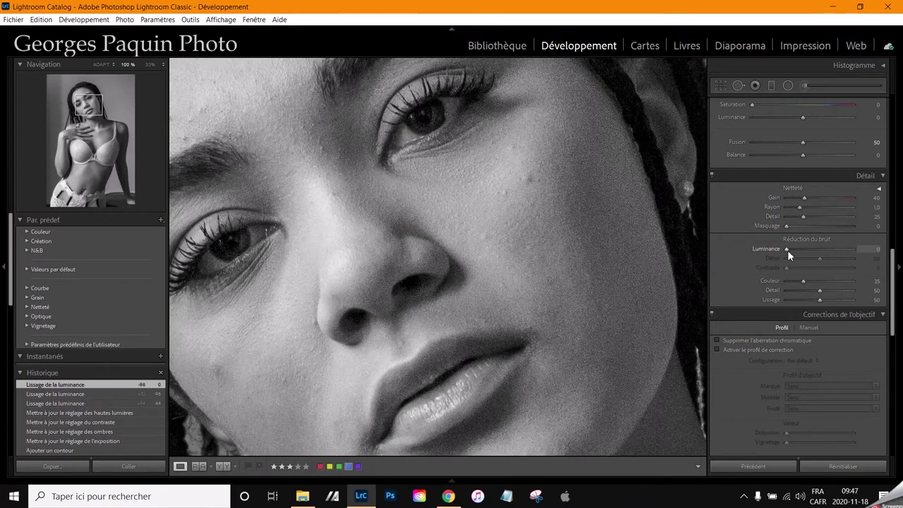
left_click_drag(788, 250, 793, 250)
left_click_drag(817, 252, 817, 252)
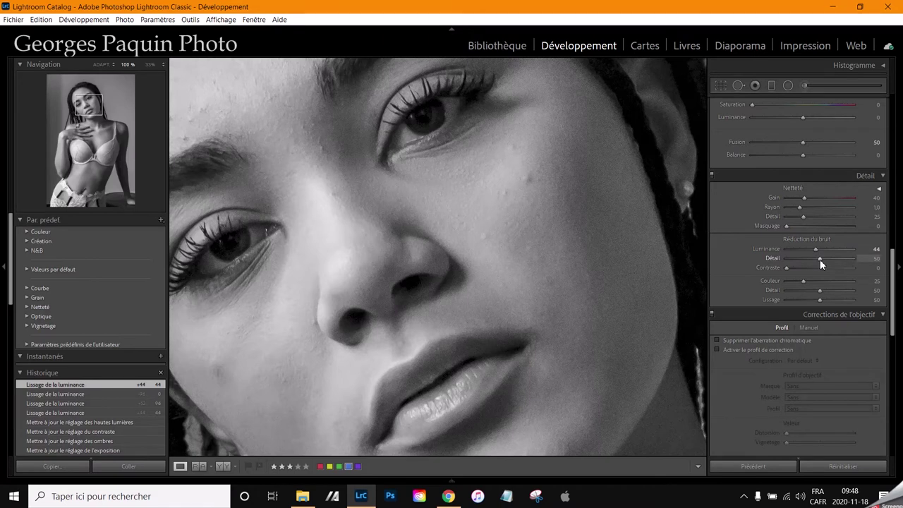
- Set noise-reduction Detail to 67 and Contrast to 32, then pan toward the lips
left_click_drag(820, 259, 823, 259)
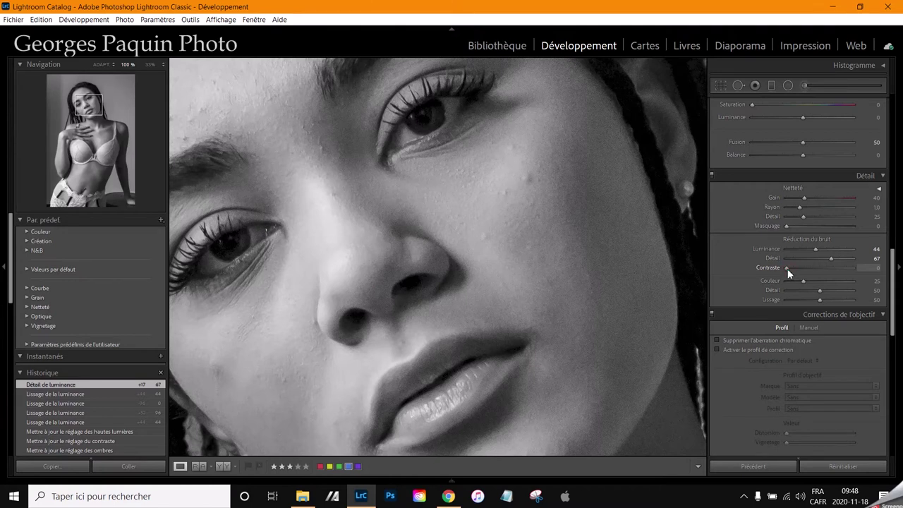
left_click_drag(788, 268, 809, 277)
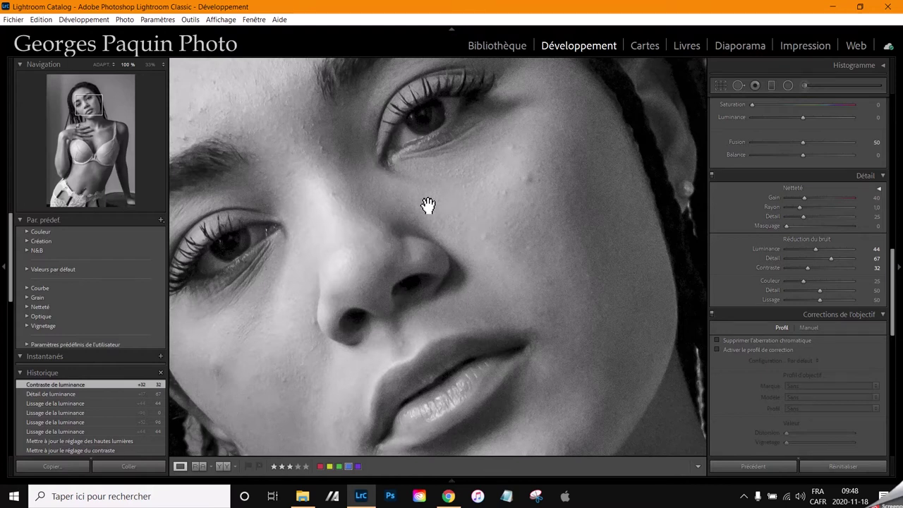
left_click_drag(322, 299, 438, 201)
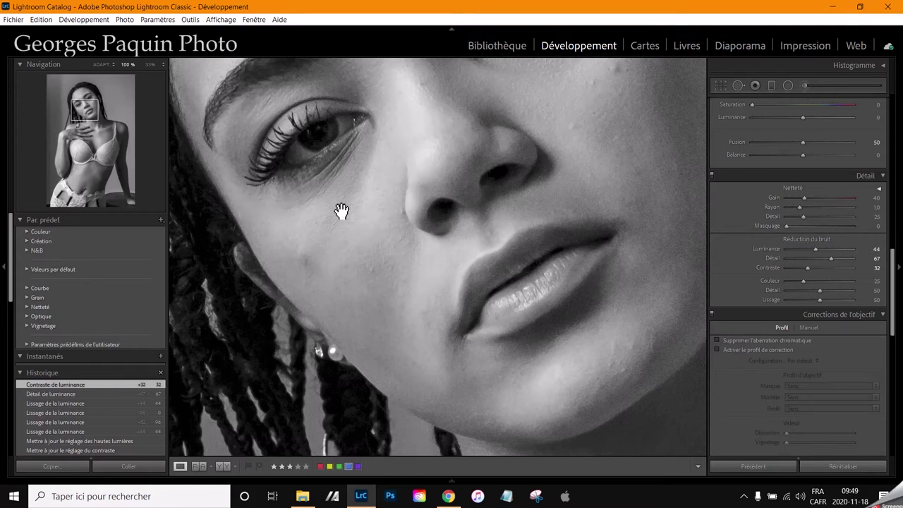
- Magnify the photo to 200% and pan onto the nose and left eye
key("ctrl+equal")
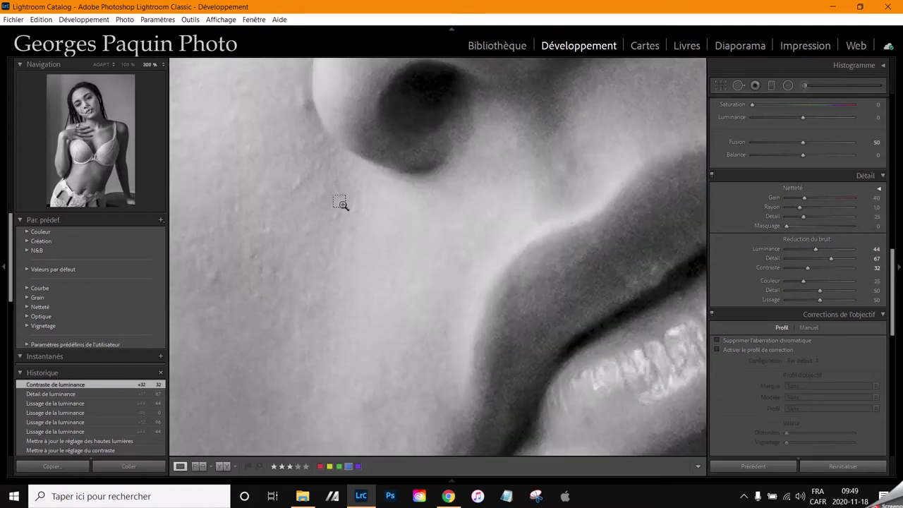
scroll(339, 202, "up", 2)
left_click_drag(304, 200, 355, 242)
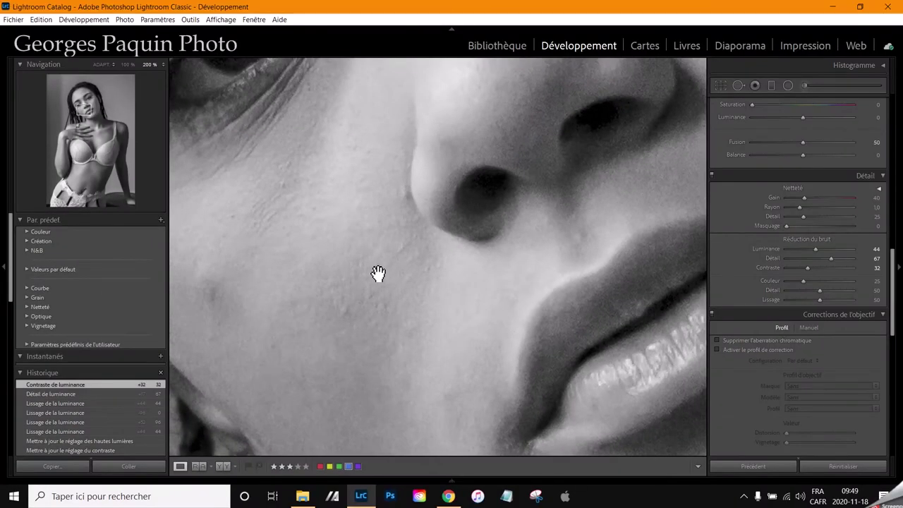
left_click_drag(523, 177, 459, 313)
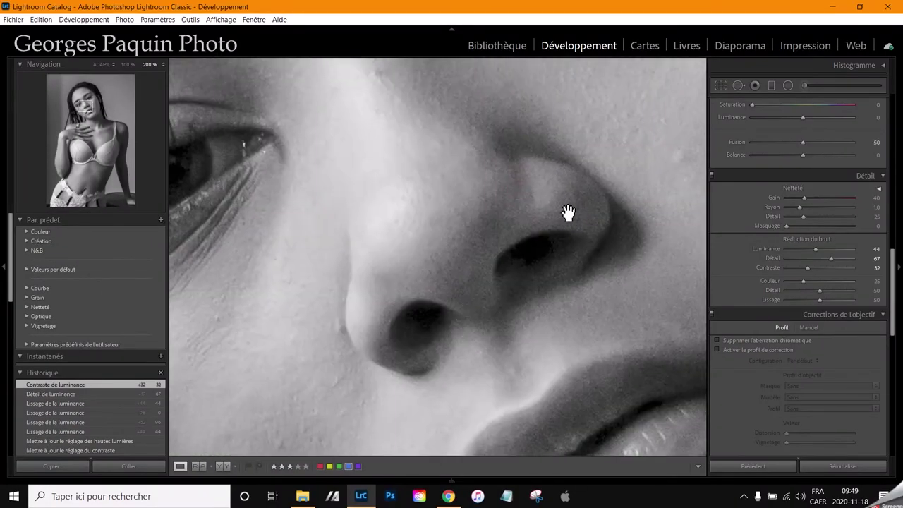
left_click_drag(423, 199, 488, 280)
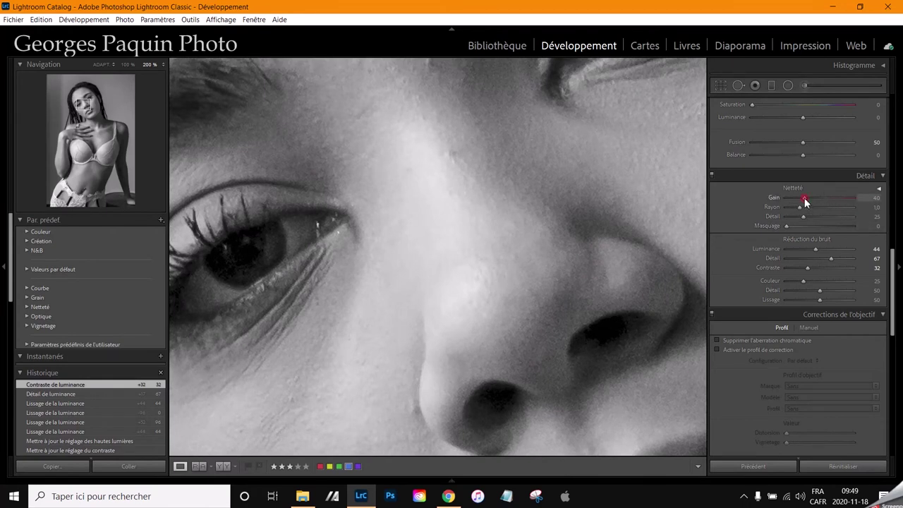
- Raise sharpening Amount to 80 and Radius to 1.6, checking the Alt radius preview
left_click_drag(805, 199, 822, 204)
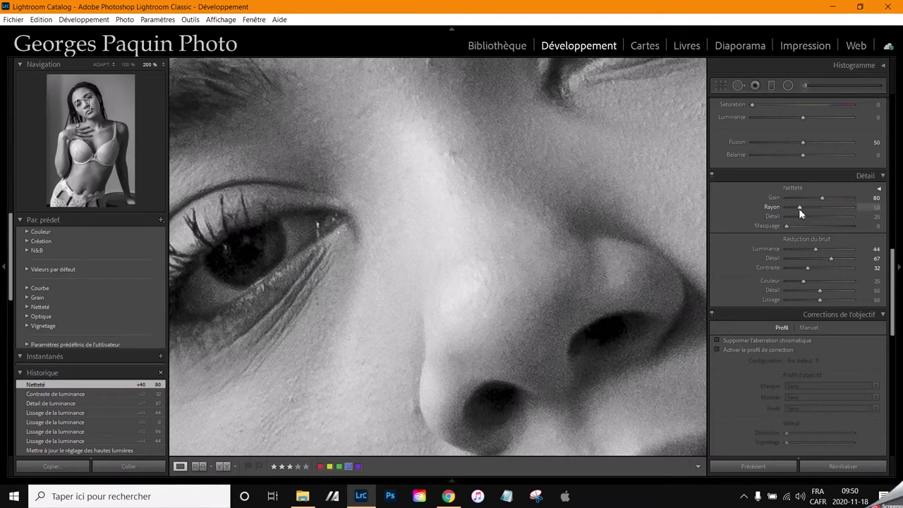
key("alt")
left_click(799, 208, "alt")
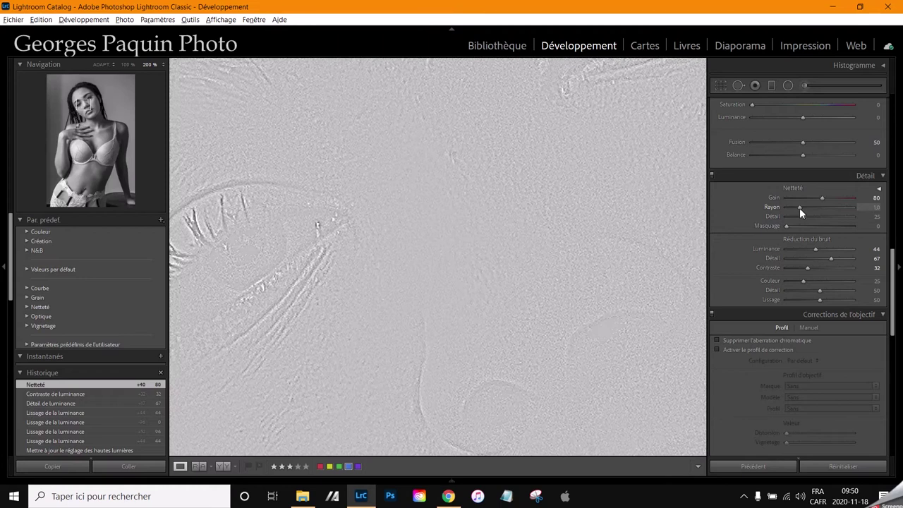
mouse_move(799, 207)
left_mouse_down()
mouse_move(819, 211)
mouse_move(813, 215)
left_mouse_up()
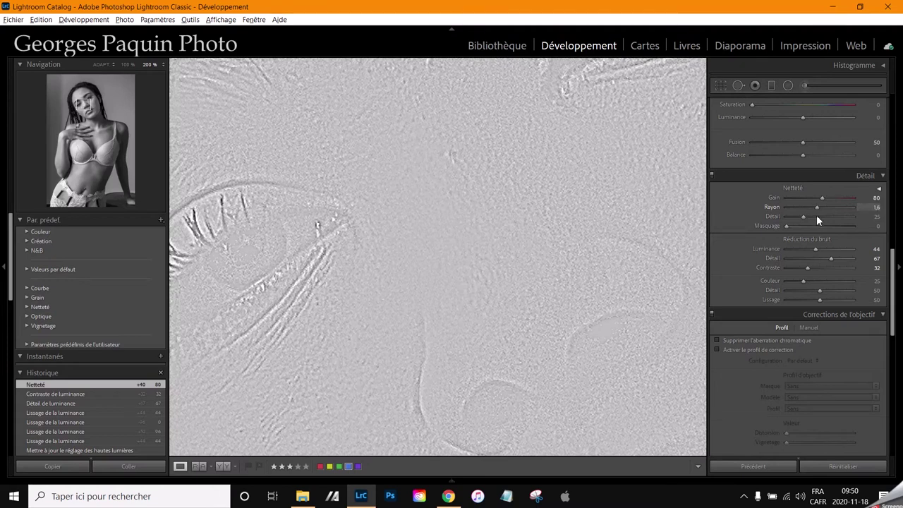
left_click_drag(816, 215, 817, 215)
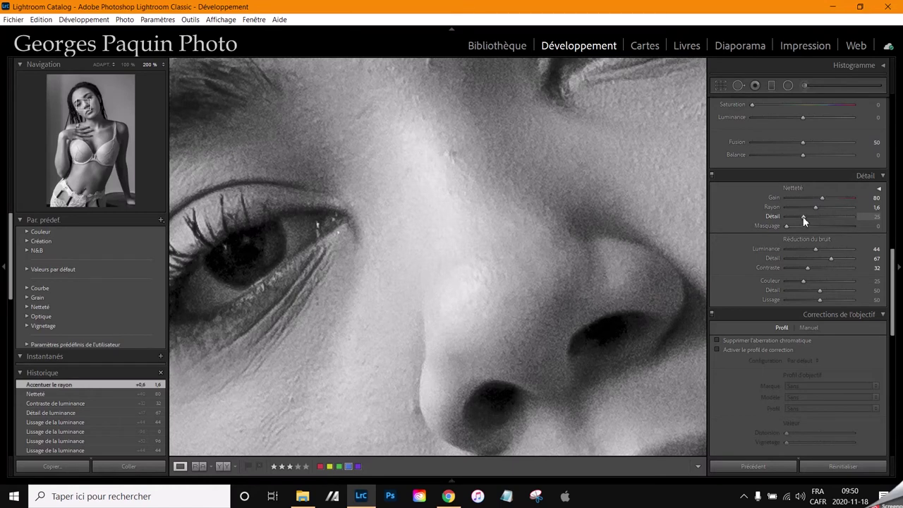
- Set sharpening Detail to 17 and Radius to 1.7 using the Alt mask preview
key("alt")
left_click_drag(803, 219, 804, 219)
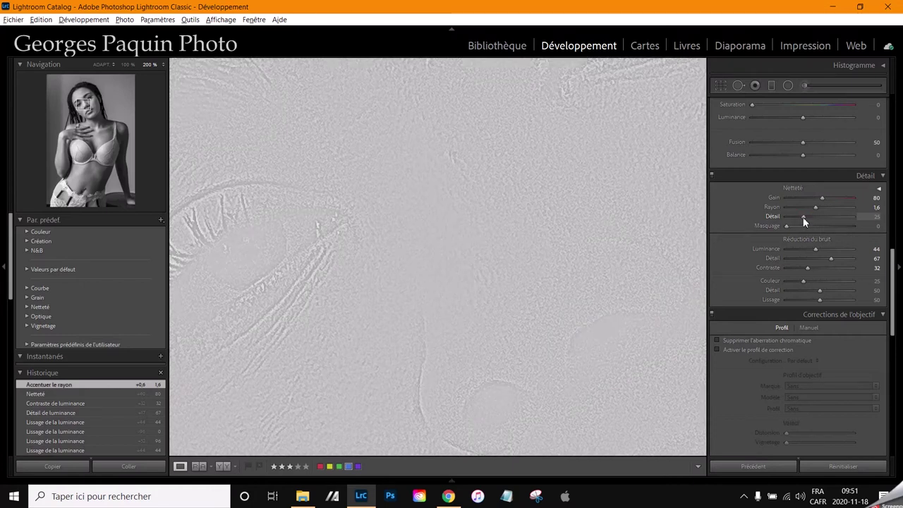
left_click_drag(804, 220, 804, 220)
left_click_drag(804, 217, 819, 216)
left_click_drag(806, 223, 801, 222)
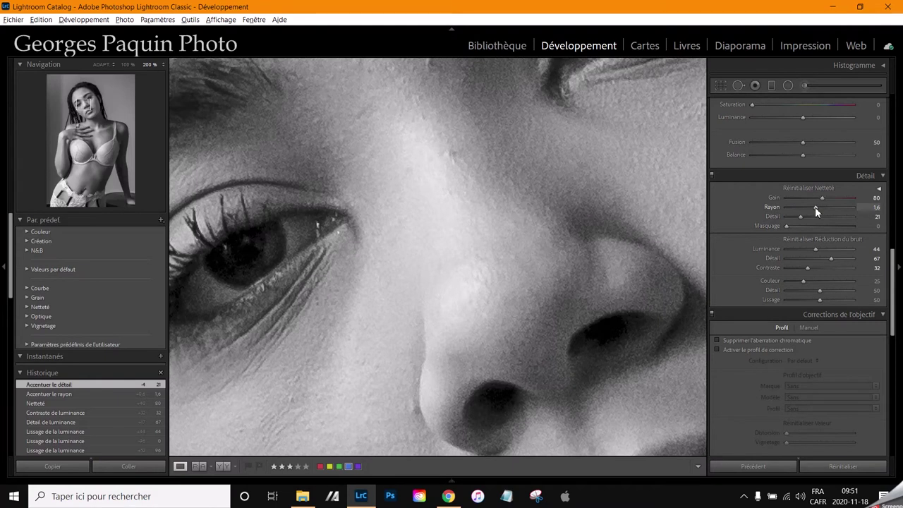
left_click_drag(815, 207, 819, 207)
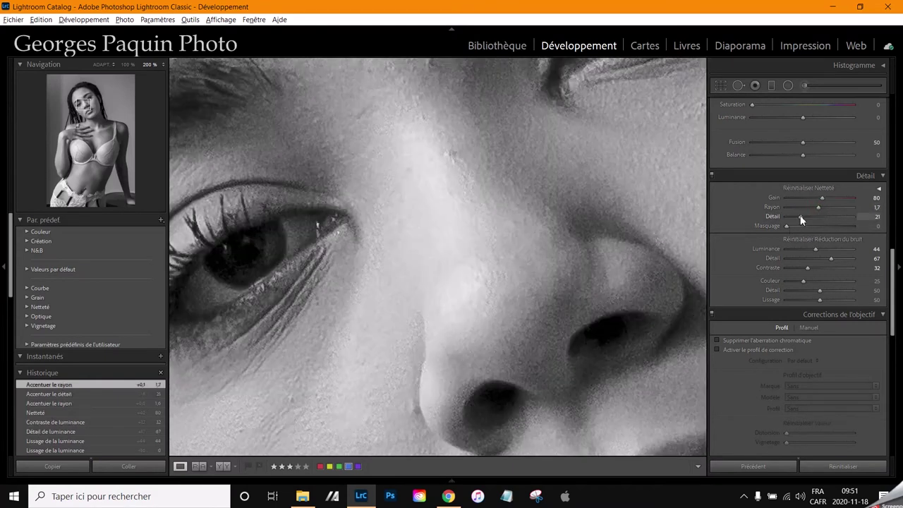
left_click(800, 216, "alt")
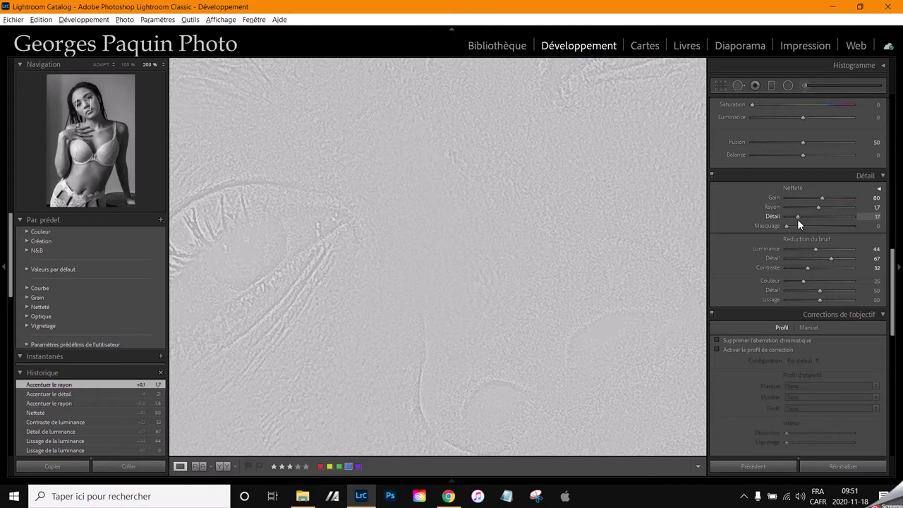
left_click_drag(798, 221, 798, 221)
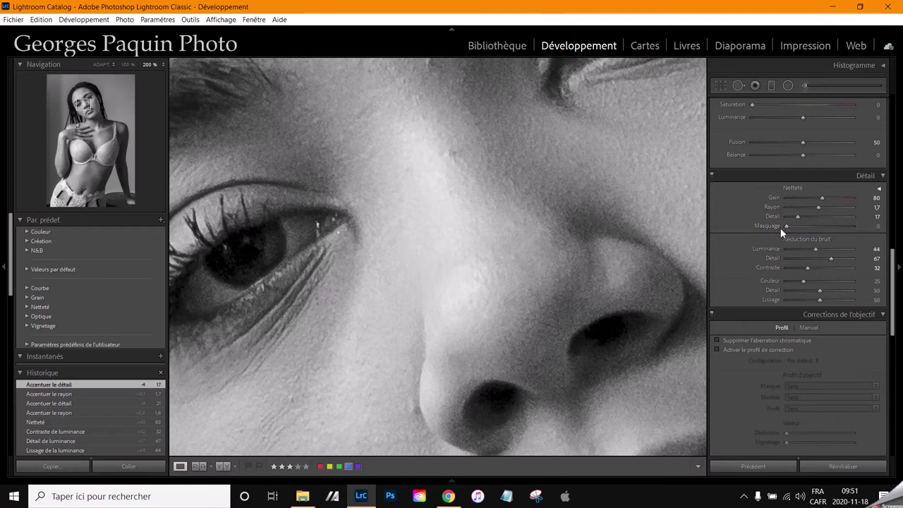
- Raise sharpening Masking to 89 while previewing the edge mask, checking the eye at 200%
key("alt")
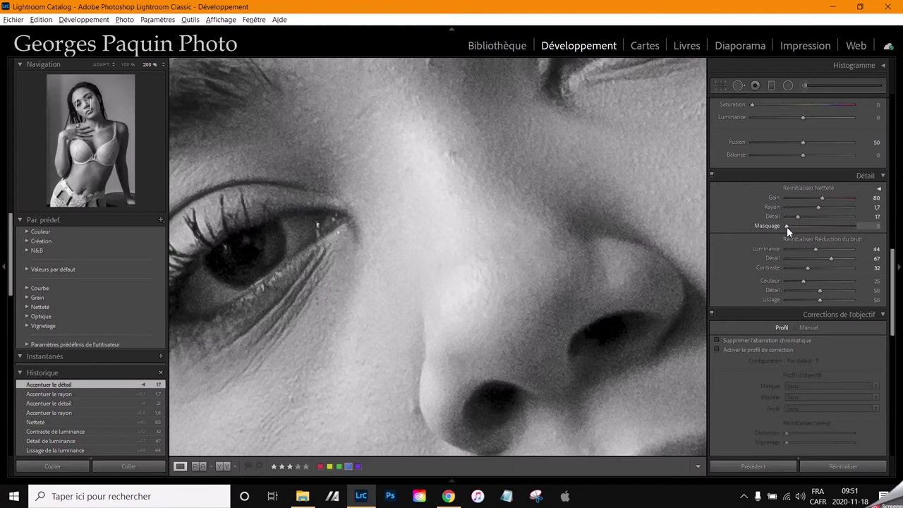
left_click_drag(787, 226, 787, 227)
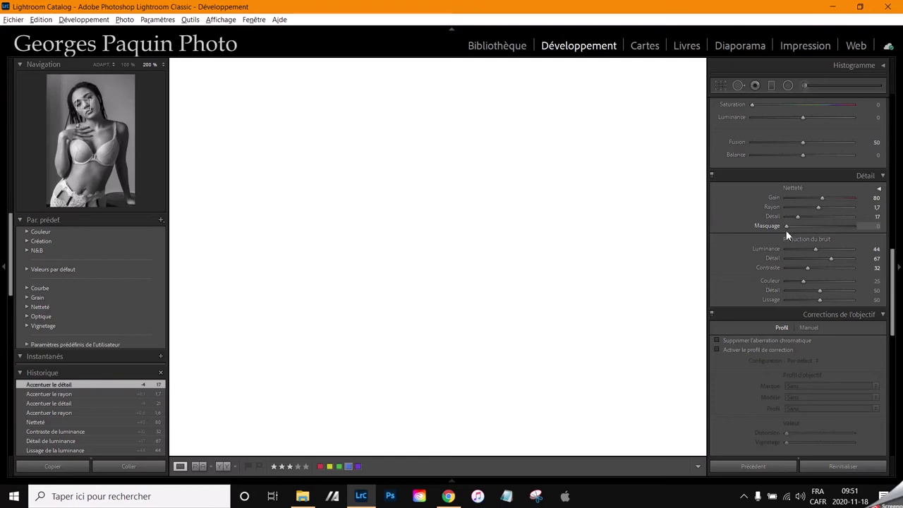
left_click_drag(789, 224, 833, 229)
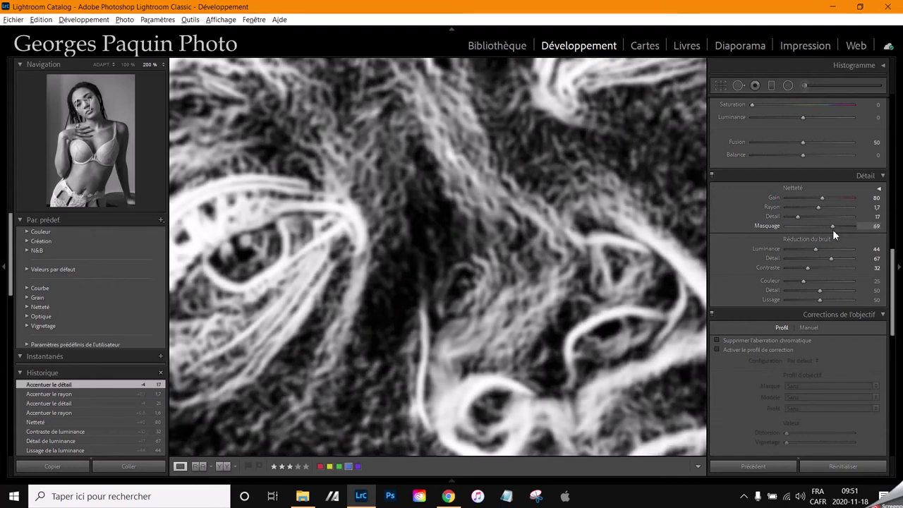
left_click_drag(832, 229, 847, 230)
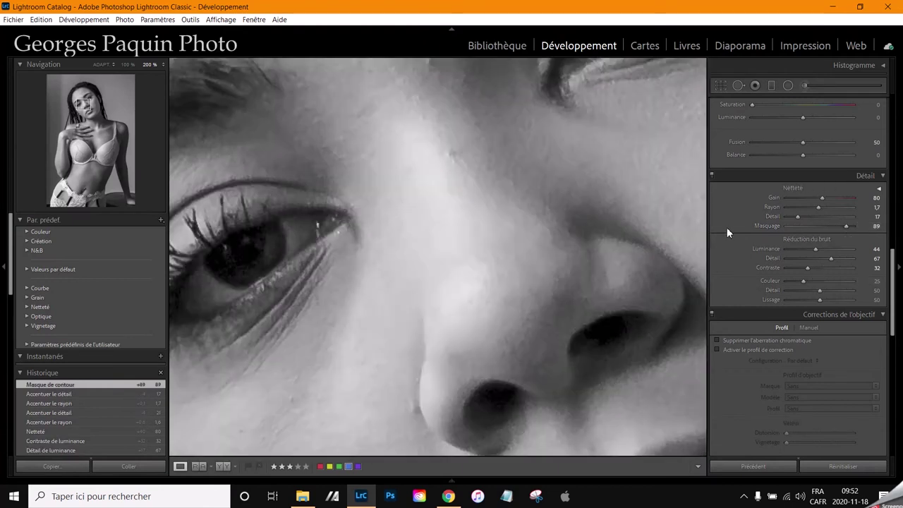
left_click_drag(341, 297, 423, 244)
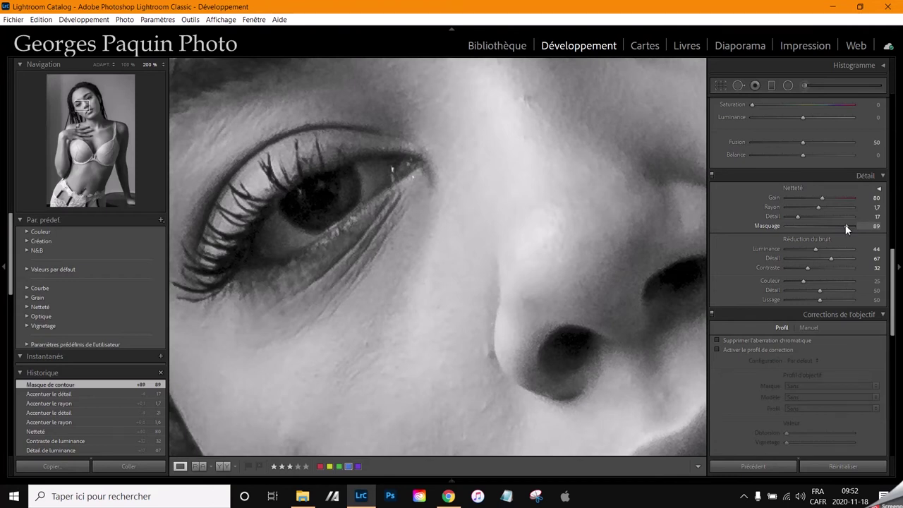
key("z")
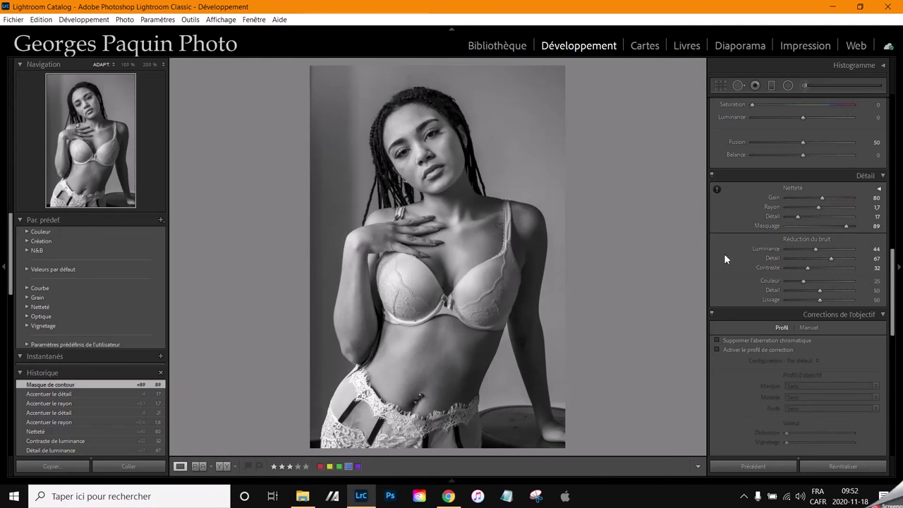
- Bring up the Color Grading panel and select its Shadows wheel
scroll(725, 259, "down", 5)
scroll(725, 259, "down", 5)
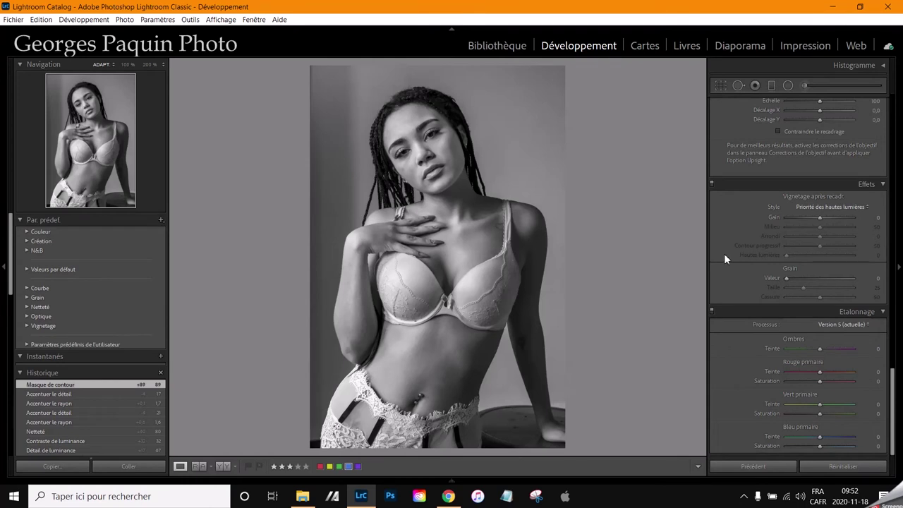
scroll(724, 253, "up", 3)
scroll(724, 253, "up", 3)
scroll(724, 253, "up", 3)
scroll(724, 253, "up", 3)
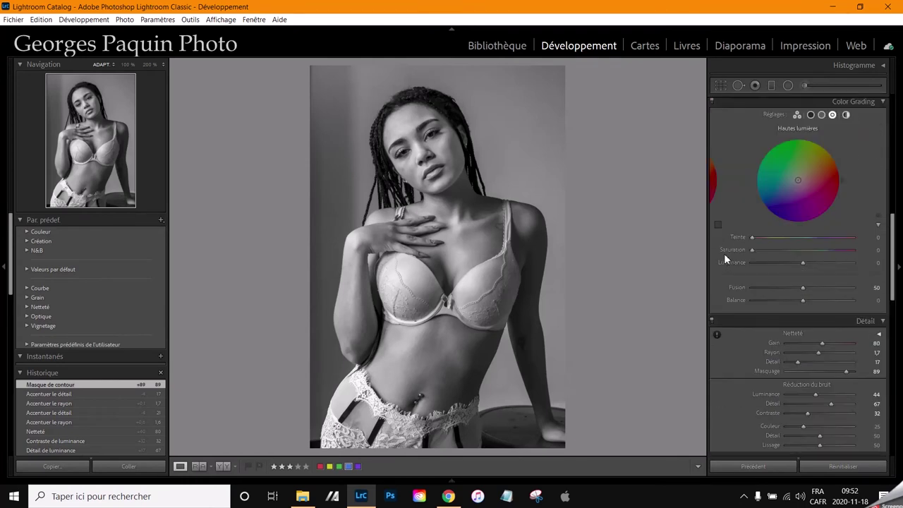
scroll(724, 253, "up", 2)
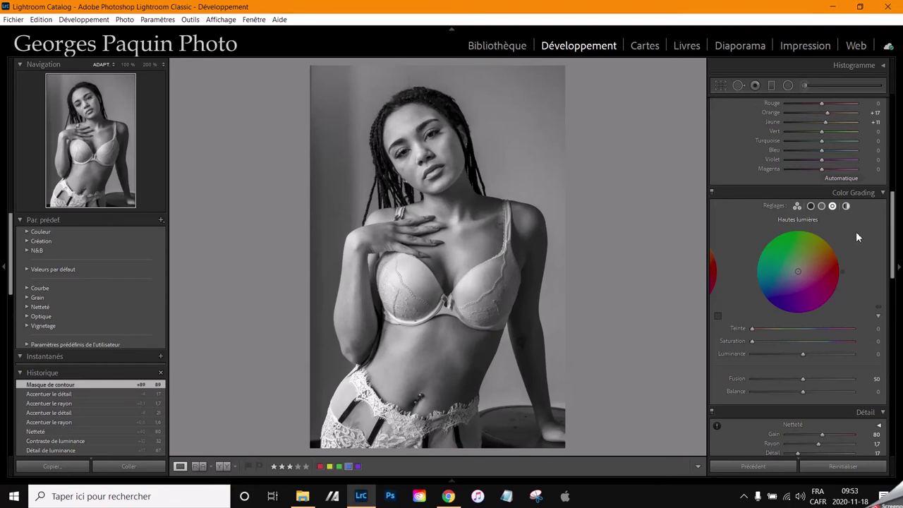
left_click(811, 206)
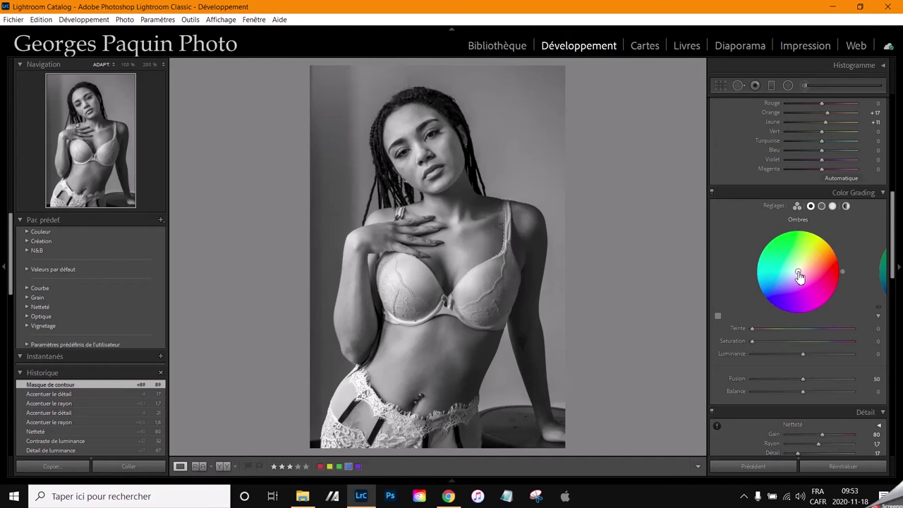
- Tint the shadows warm with Hue 18, Saturation 11 and Luminance −55
left_click_drag(799, 274, 804, 271)
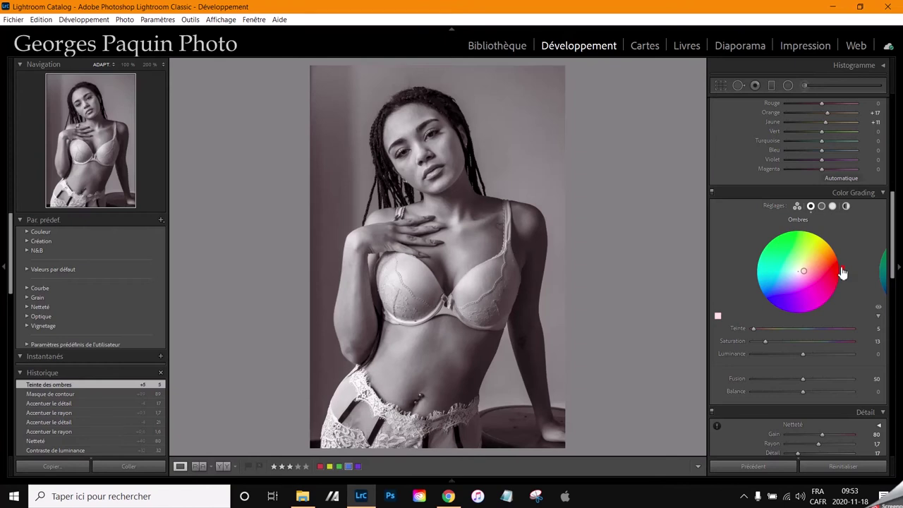
left_click_drag(843, 273, 842, 267)
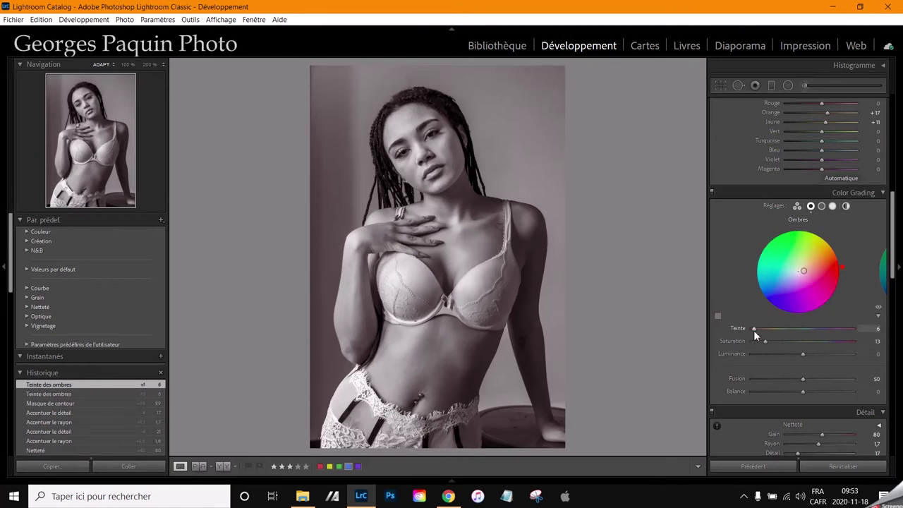
left_click_drag(754, 330, 757, 330)
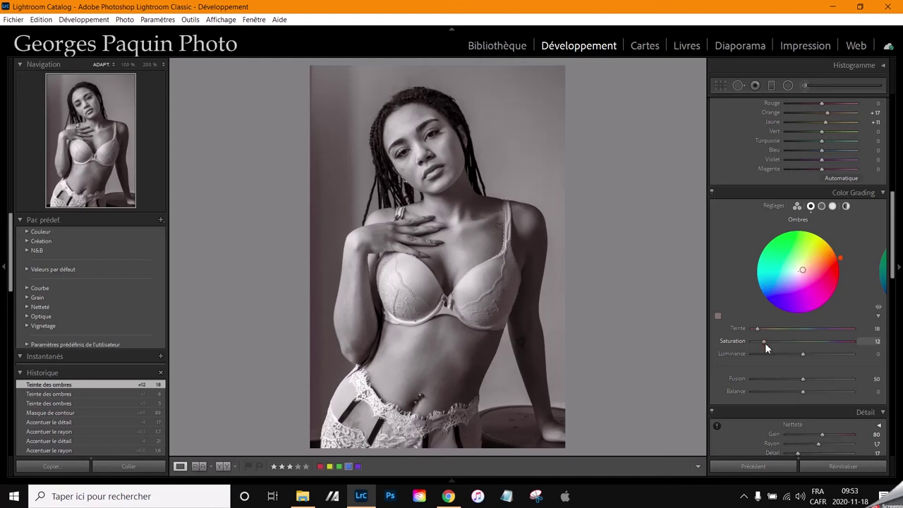
key("Down")
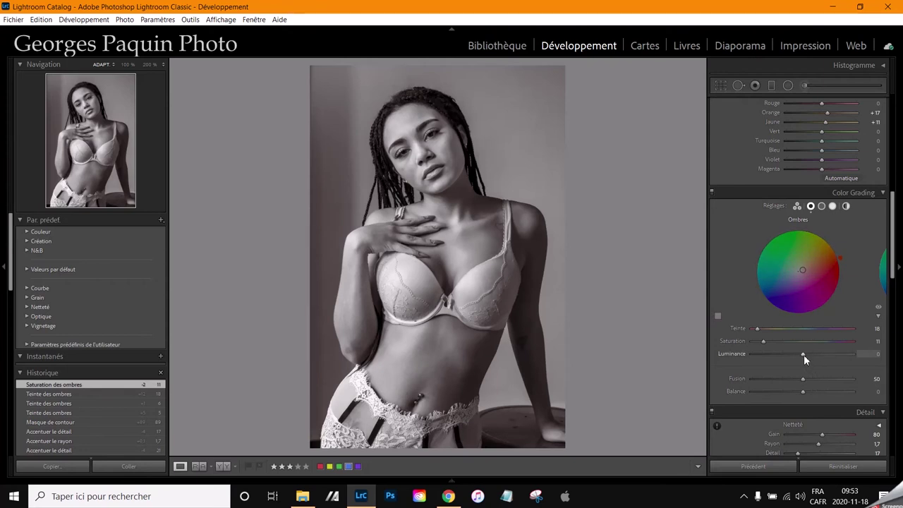
left_click_drag(804, 355, 775, 357)
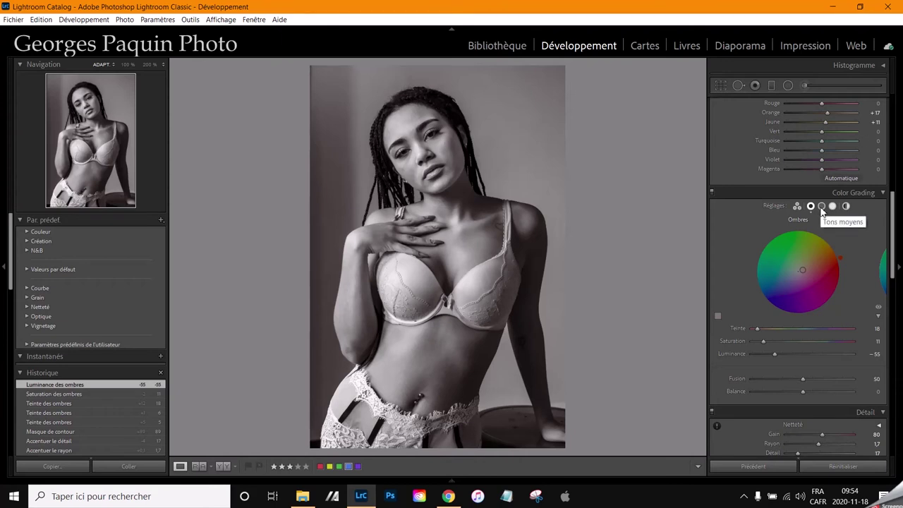
- Grade the midtones to Hue 37, Saturation 26 and Luminance −24
left_click(821, 207)
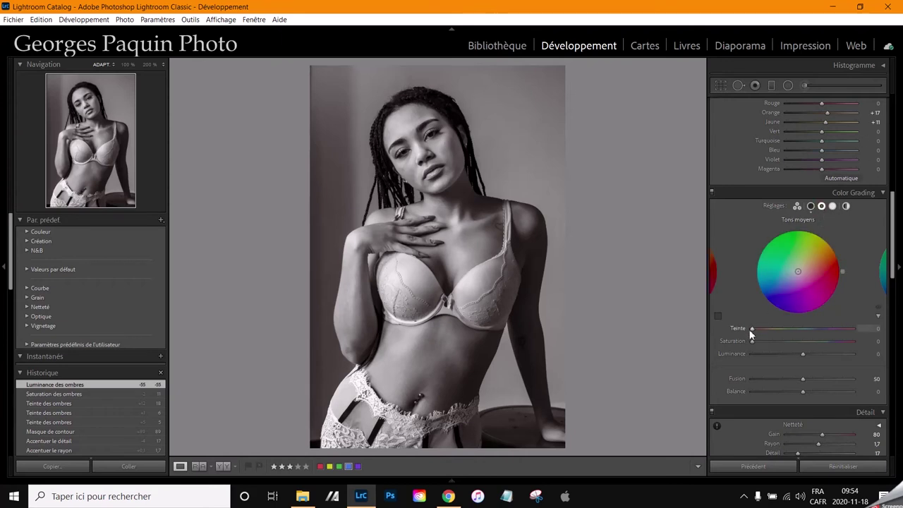
left_click_drag(753, 328, 763, 335)
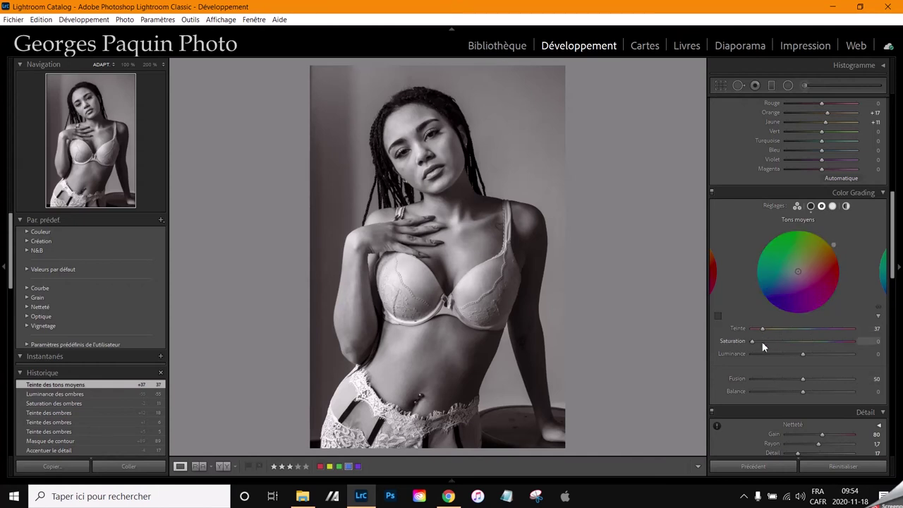
left_click_drag(753, 343, 779, 343)
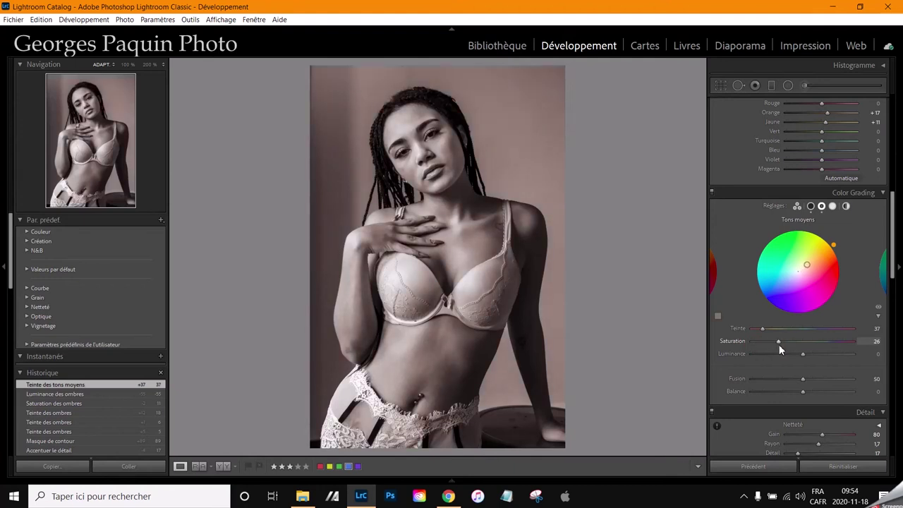
left_click_drag(779, 344, 780, 345)
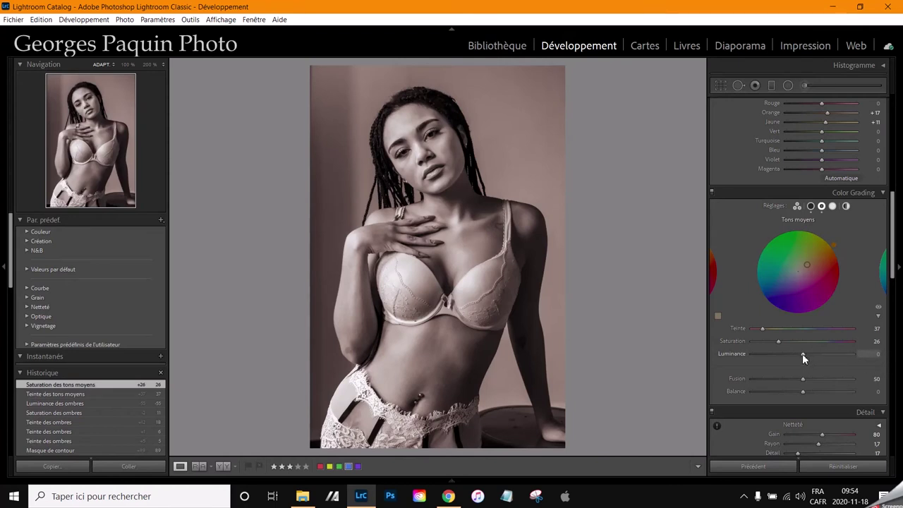
left_click_drag(803, 354, 790, 367)
- Grade the highlights at Hue 37, Saturation 14, Luminance +32, with Blending 32 and Balance +11
left_click(833, 206)
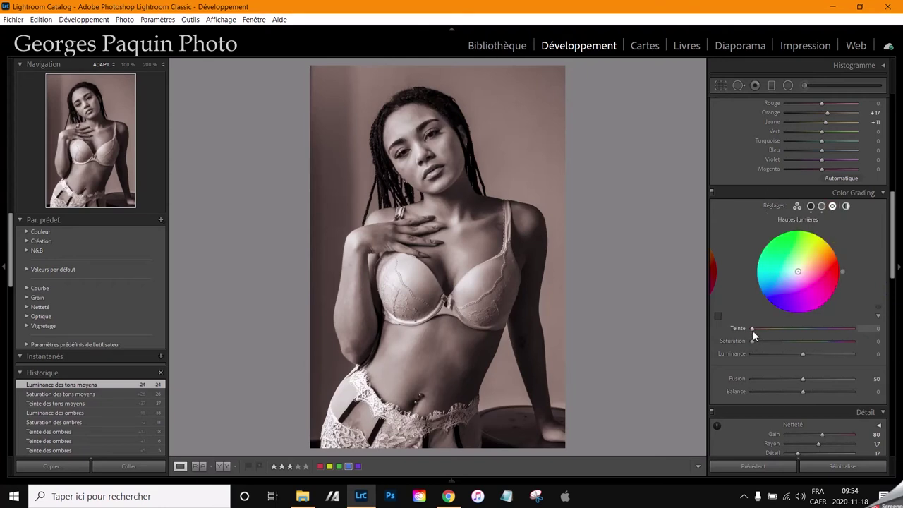
left_click_drag(753, 330, 762, 331)
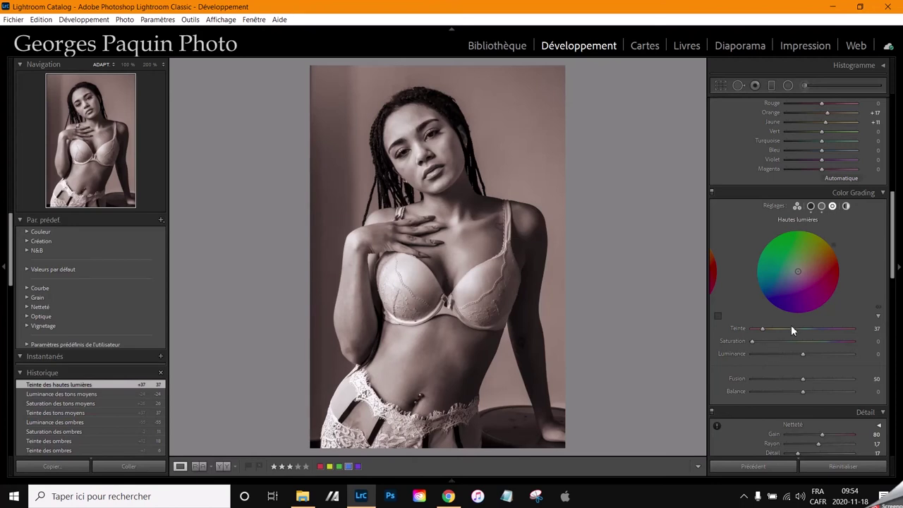
left_click_drag(751, 342, 766, 343)
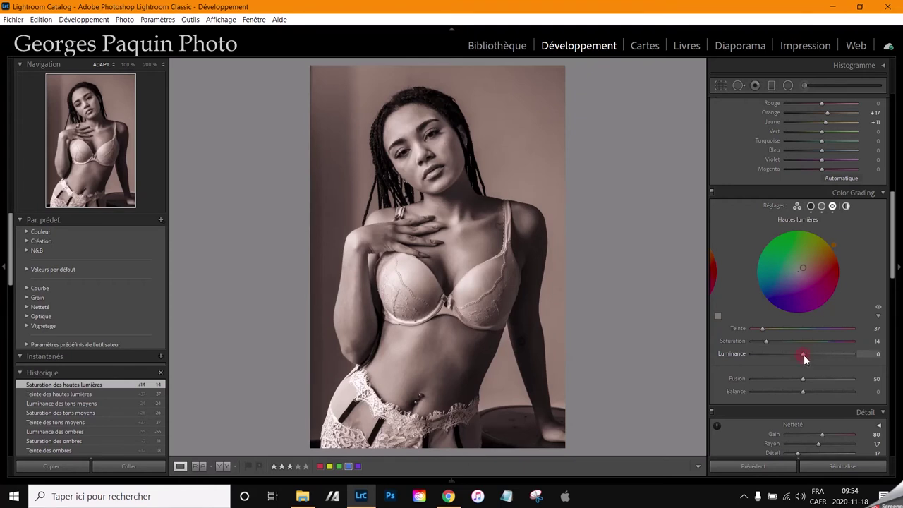
left_click_drag(803, 355, 818, 356)
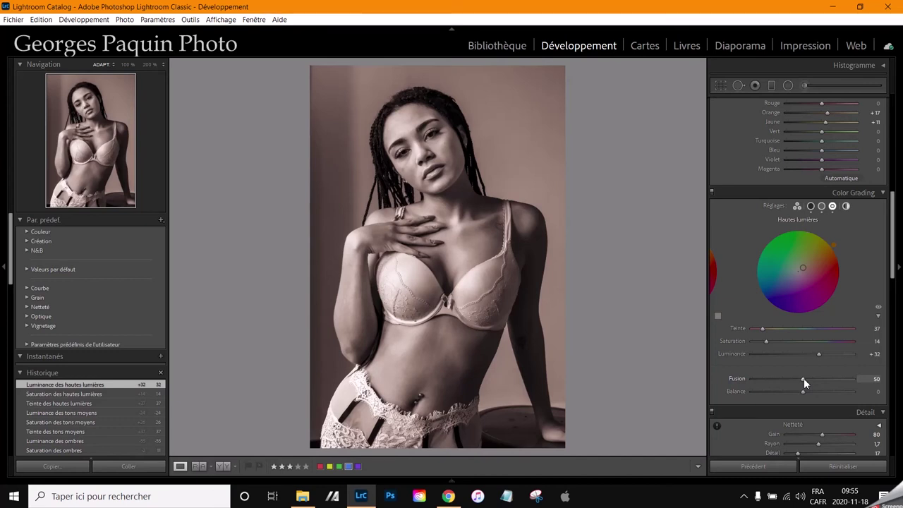
left_click_drag(803, 378, 784, 381)
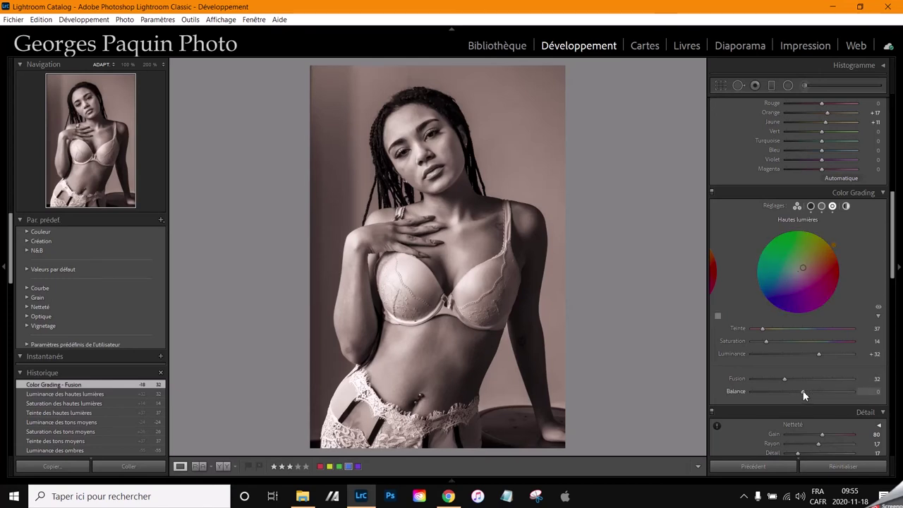
left_click_drag(804, 392, 809, 391)
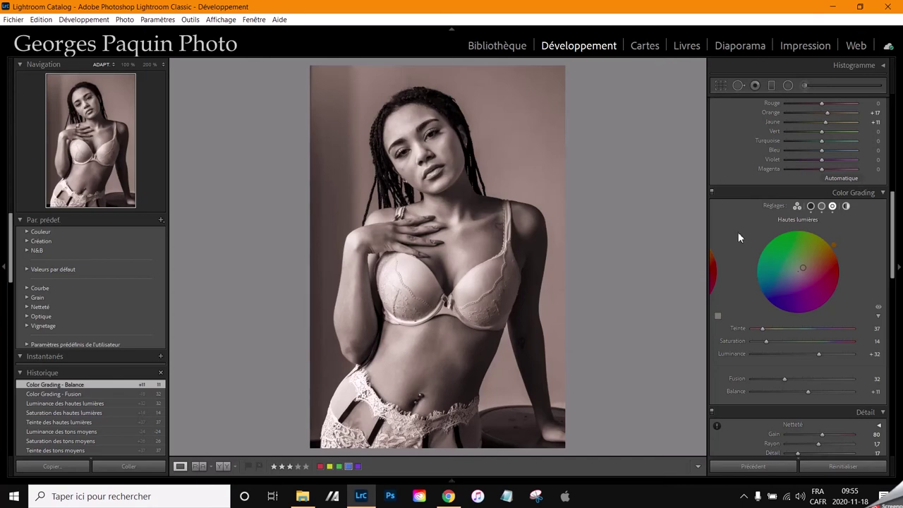
scroll(737, 231, "up", 5)
- Test highlight grading Luminance at −93 and +96, then settle it at +31
scroll(737, 232, "up", 5)
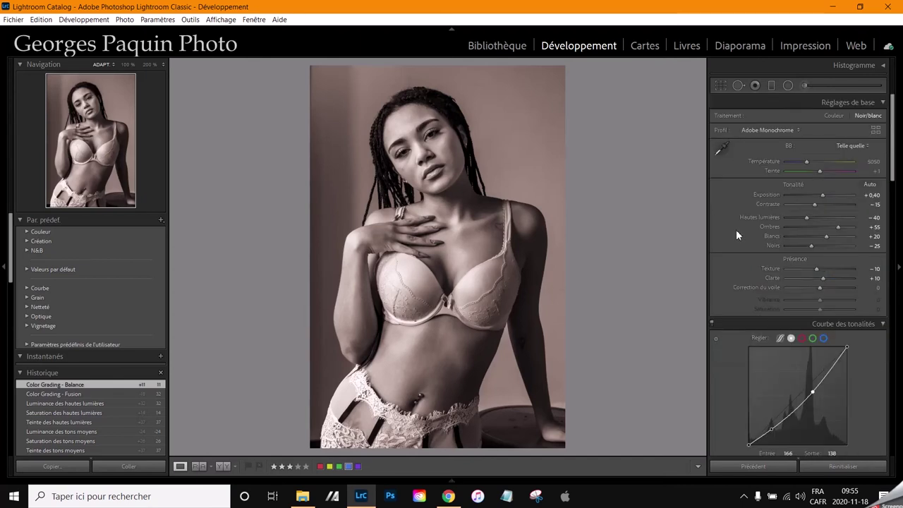
scroll(736, 229, "down", 5)
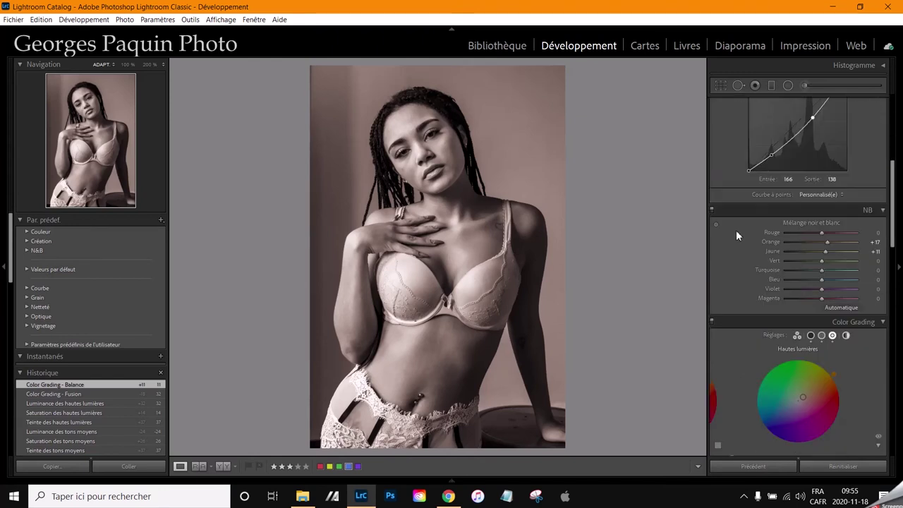
scroll(736, 230, "down", 5)
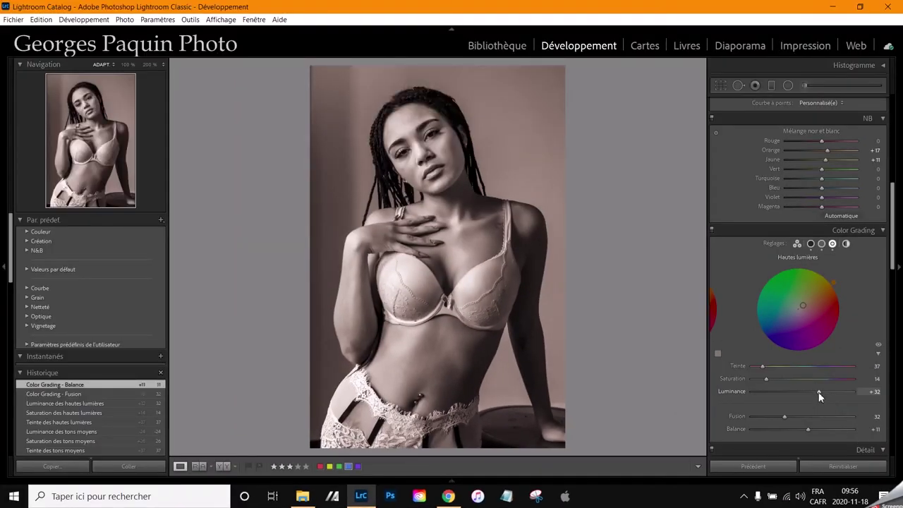
left_click_drag(819, 393, 756, 393)
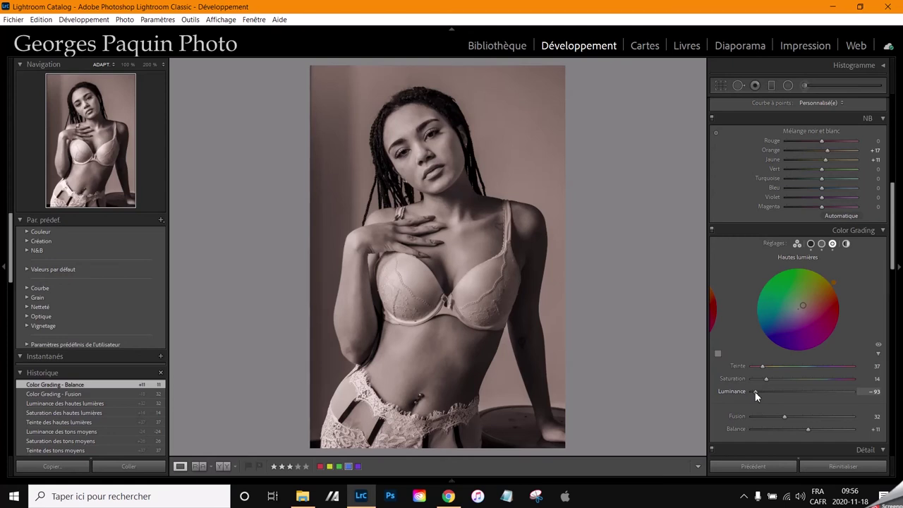
left_click_drag(851, 398, 852, 398)
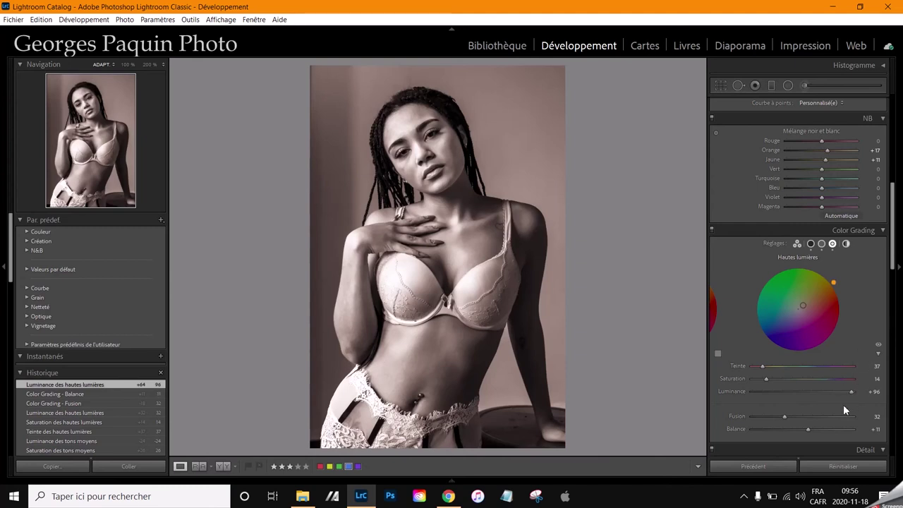
left_click_drag(841, 392, 818, 394)
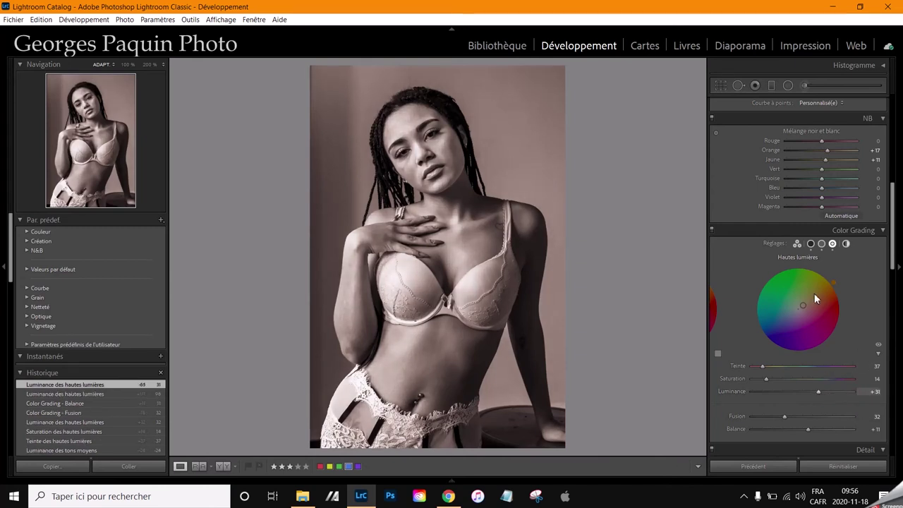
scroll(744, 272, "up", 10)
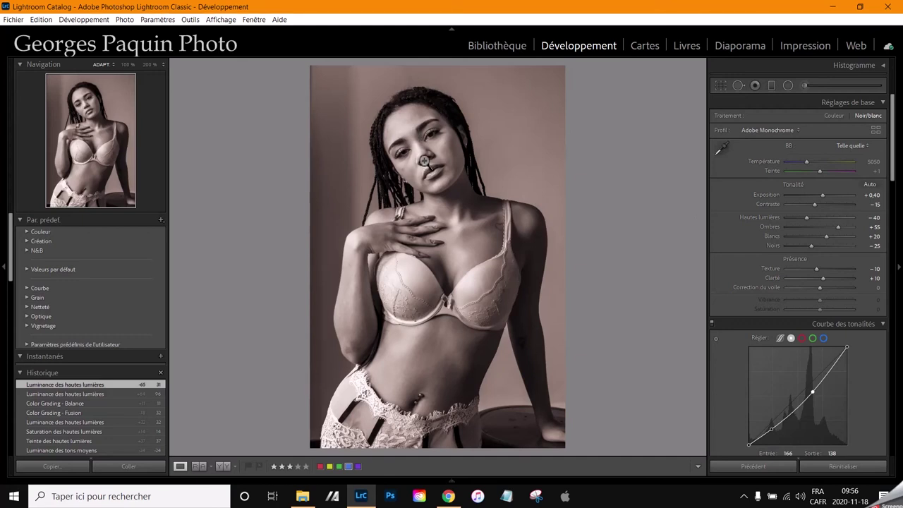
- Set Highlights −50, Blacks −20 and Whites +15, returning Exposure to +0.40 after a dip
left_click(805, 217)
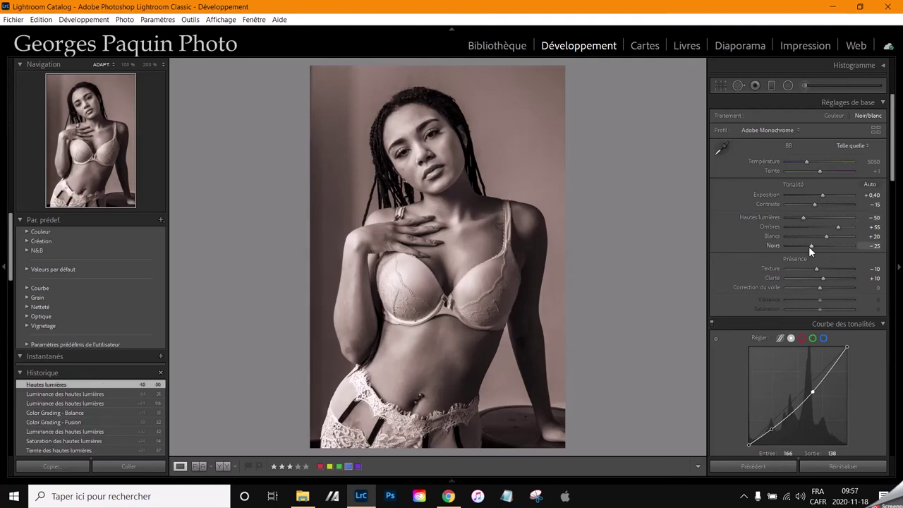
key("Up")
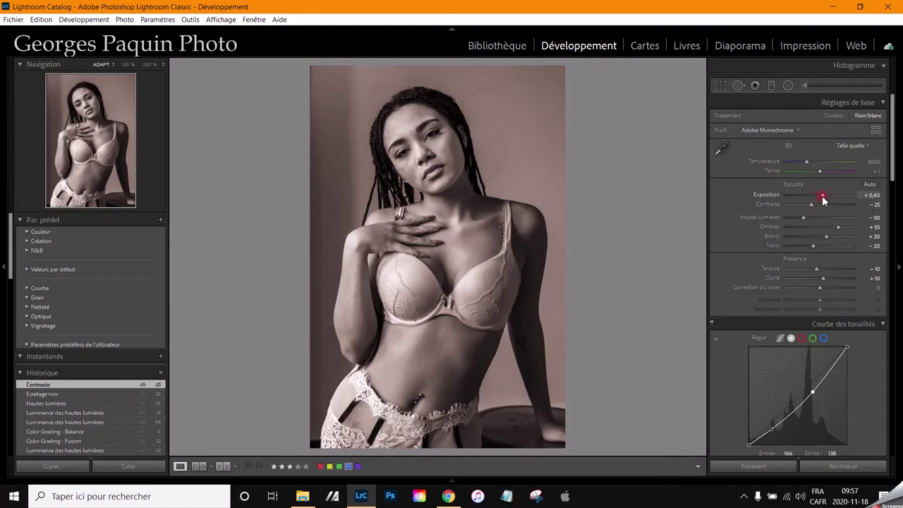
left_click_drag(823, 196, 822, 195)
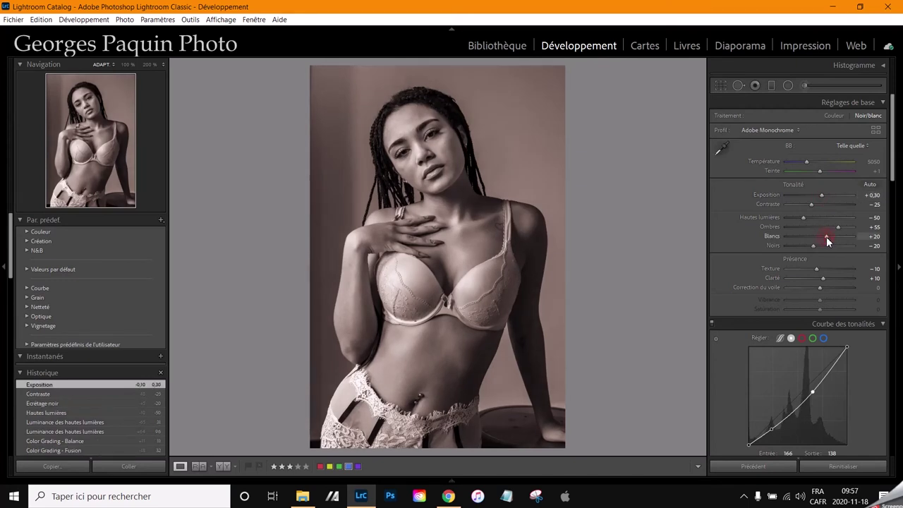
left_click_drag(826, 236, 825, 236)
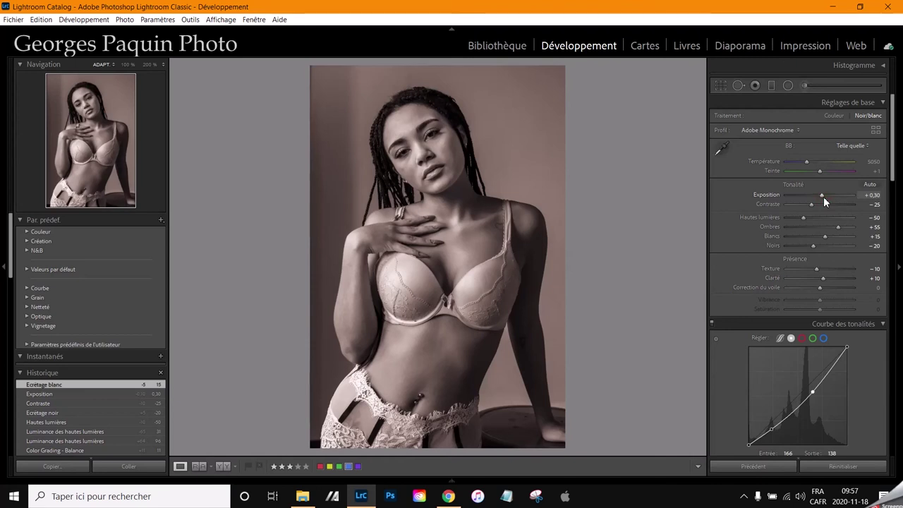
left_click_drag(824, 197, 824, 196)
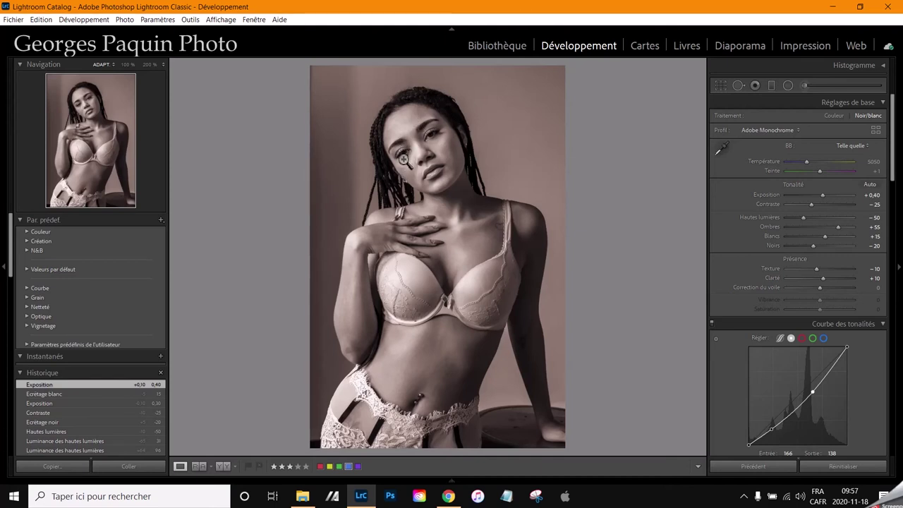
- Zoom the photo to 50% and pan to centre the model's face
left_click(435, 133)
key("ctrl+minus")
left_click(433, 129)
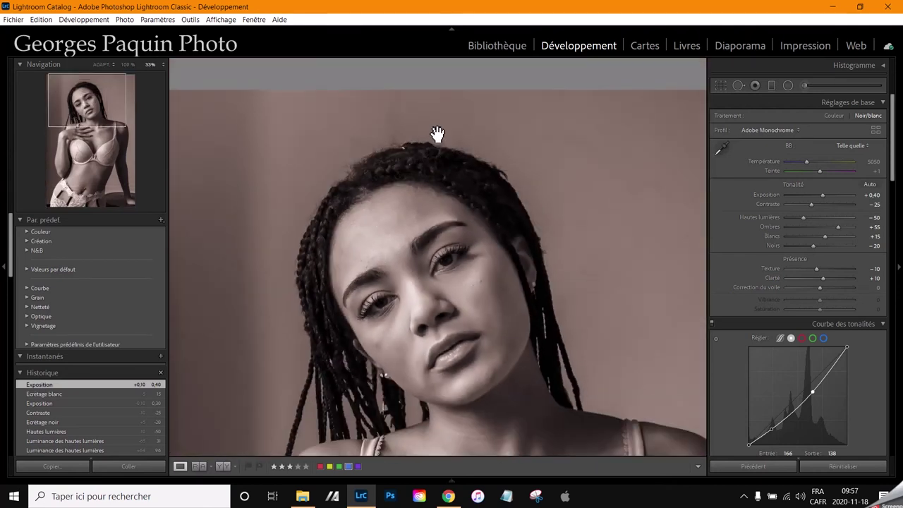
left_click(470, 185)
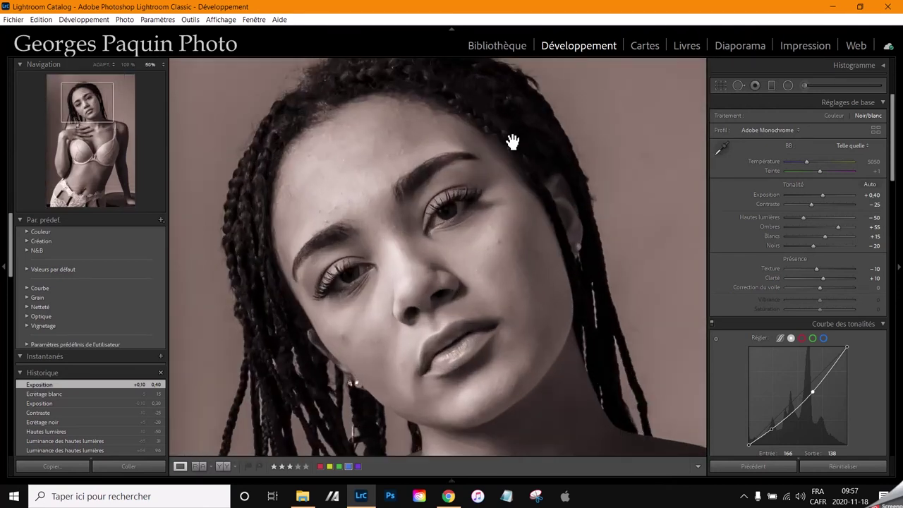
left_click_drag(510, 142, 489, 185)
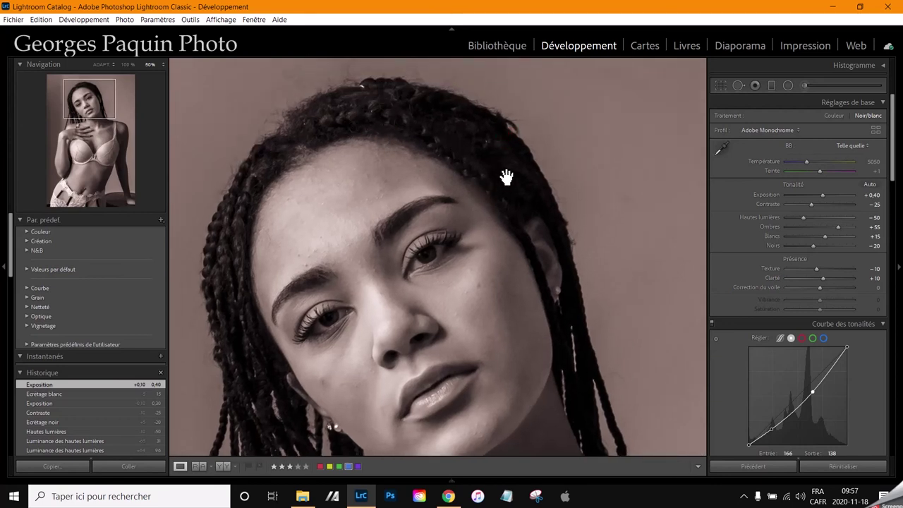
- Set up an Adjustment Brush with the Shadows effect at 51 and Density 85
left_click(805, 86)
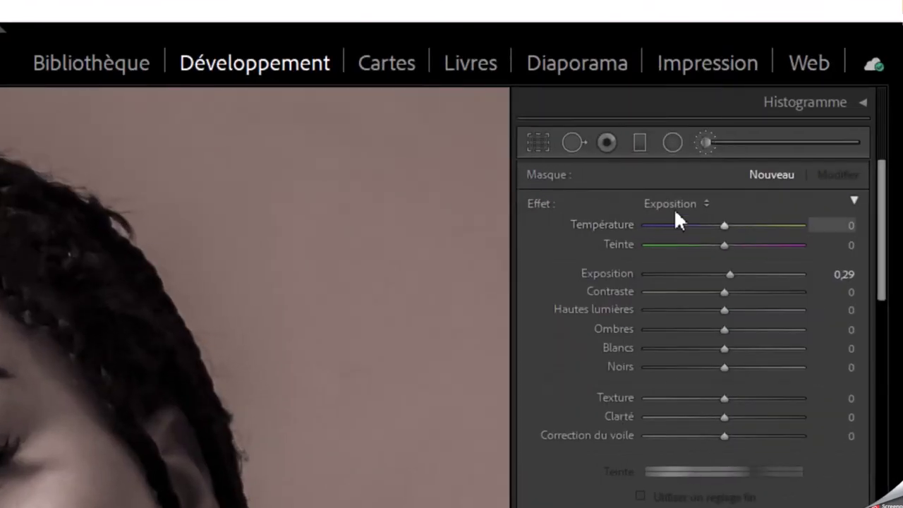
left_click(787, 116)
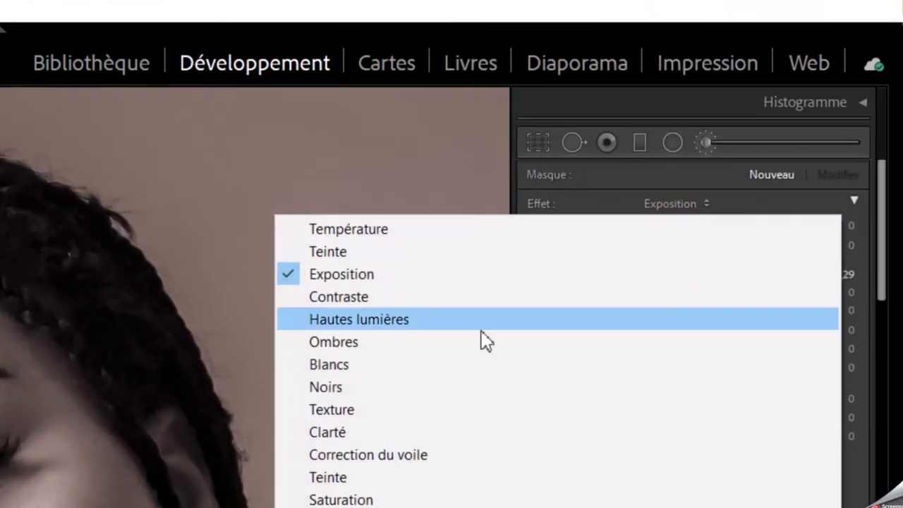
left_click(395, 341)
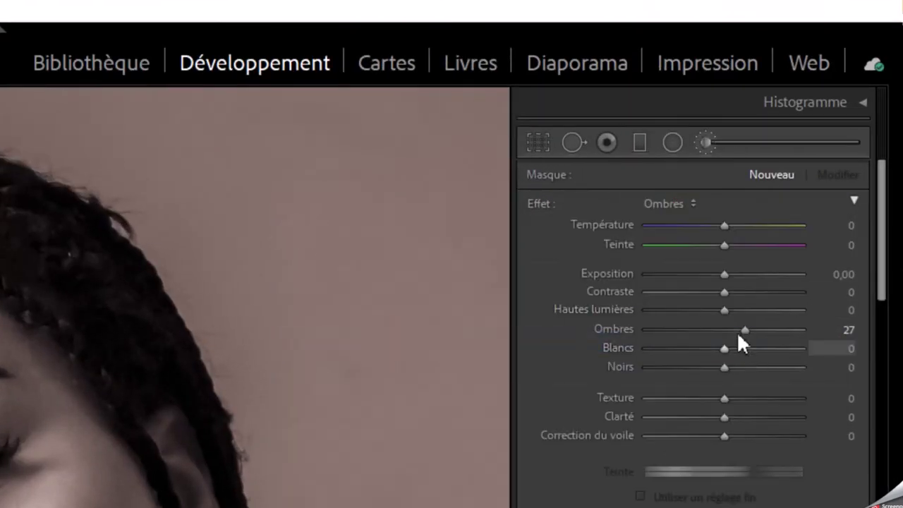
left_click_drag(745, 331, 763, 336)
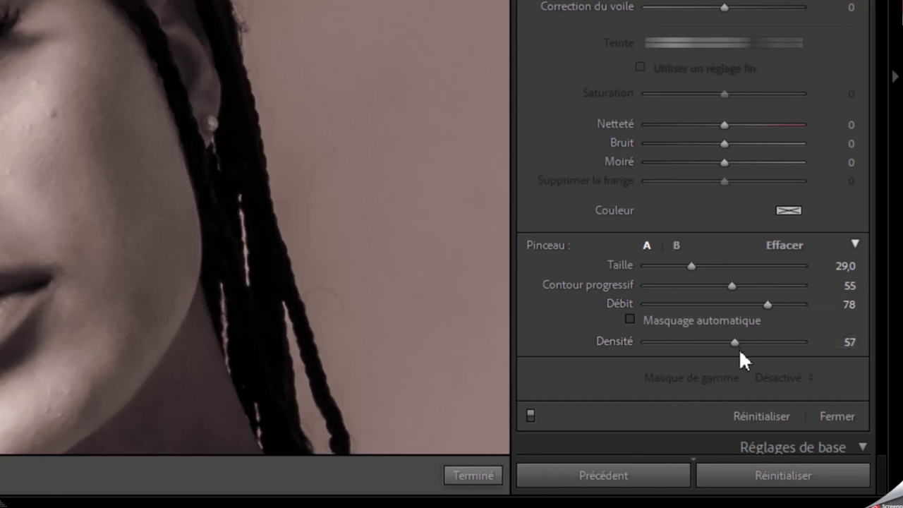
left_click_drag(737, 347, 782, 358)
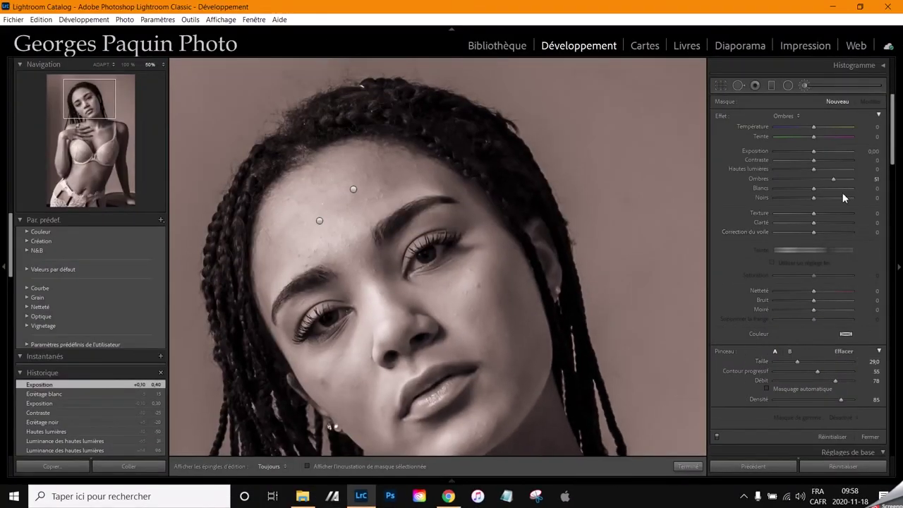
scroll(382, 90, "down", 3)
- Paint three shadow-lift strokes along the hair and near the ear with pins hidden
key("h")
left_click_drag(333, 117, 486, 161)
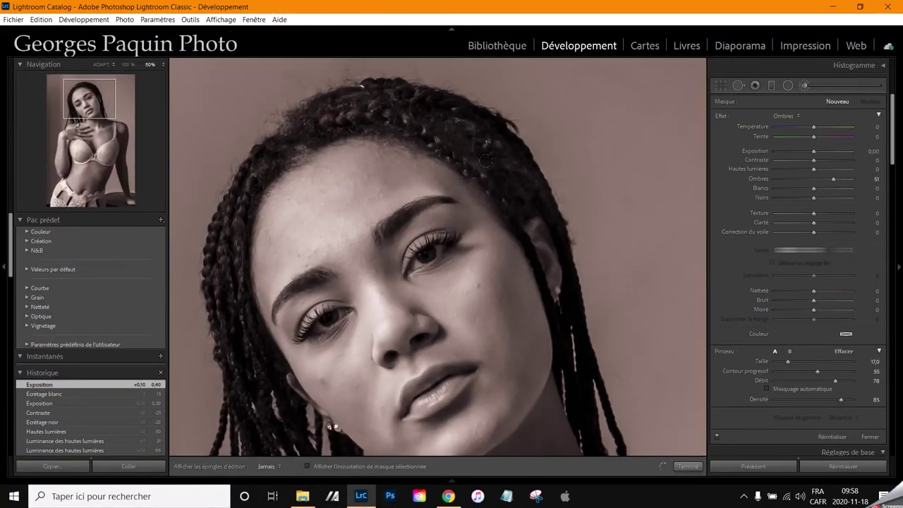
left_click_drag(523, 196, 535, 223)
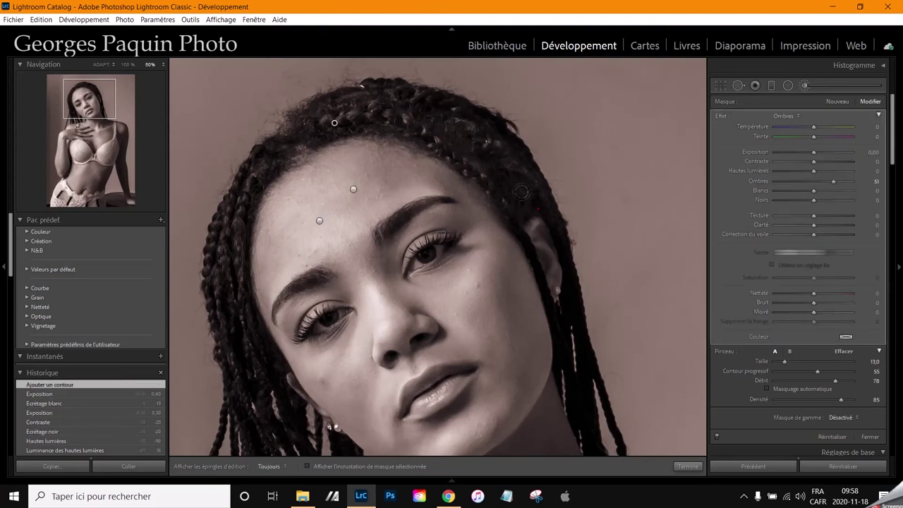
scroll(528, 201, "down", 2)
left_click(433, 103)
key("h")
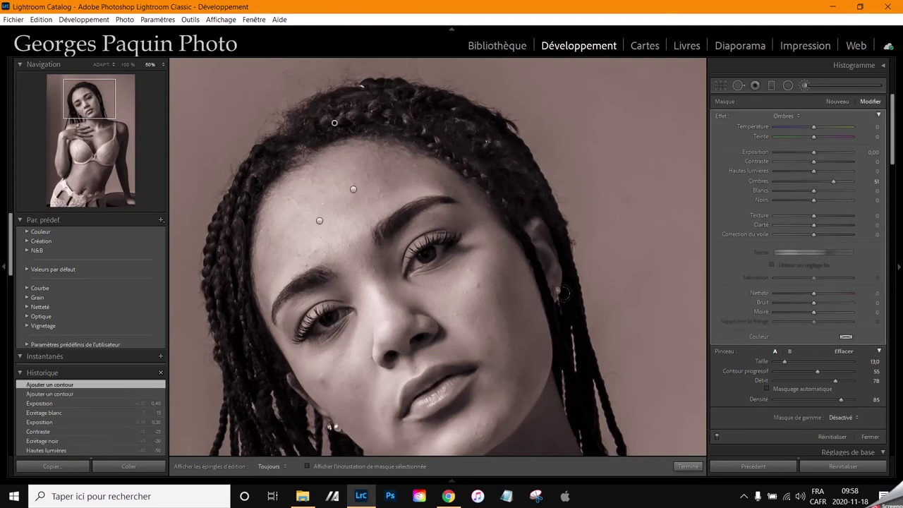
scroll(561, 297, "down", 2)
left_click(565, 302)
key("h")
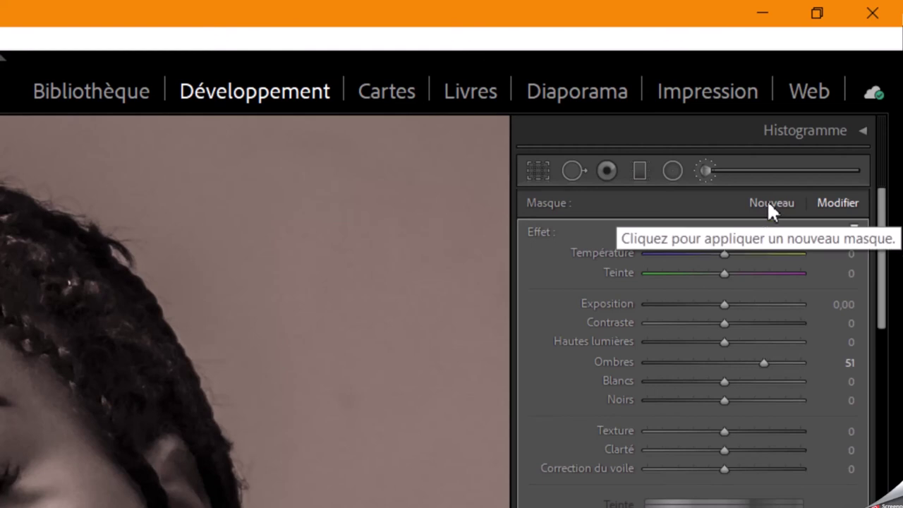
- Create a new brush mask with a gentler shadow lift and paint it onto the face
left_click(769, 201)
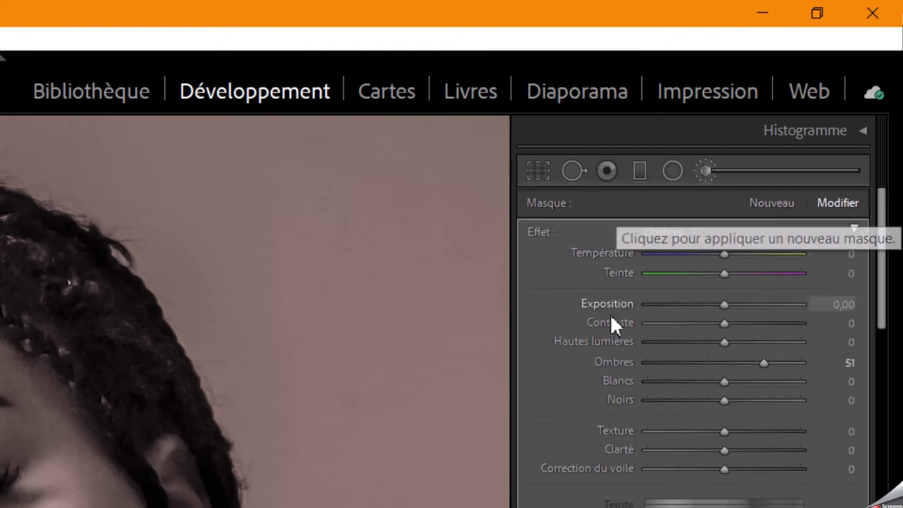
left_click(783, 207)
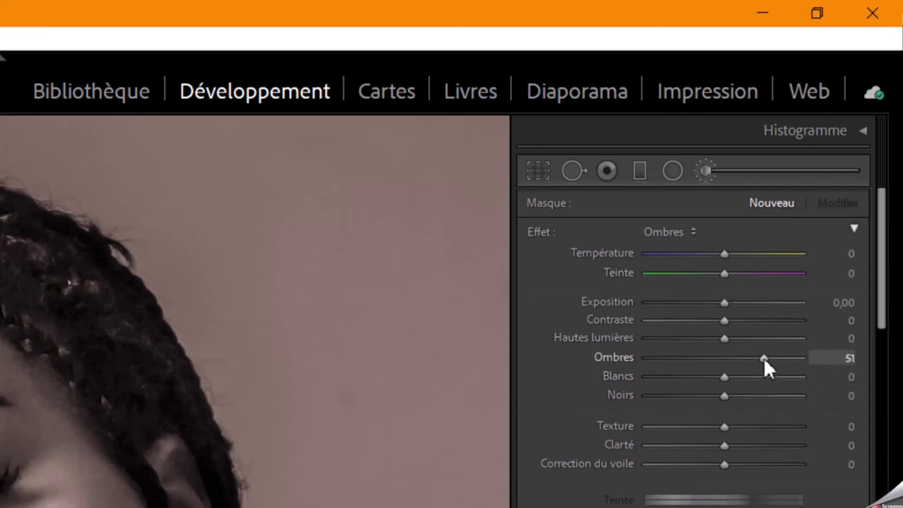
left_click_drag(763, 357, 740, 375)
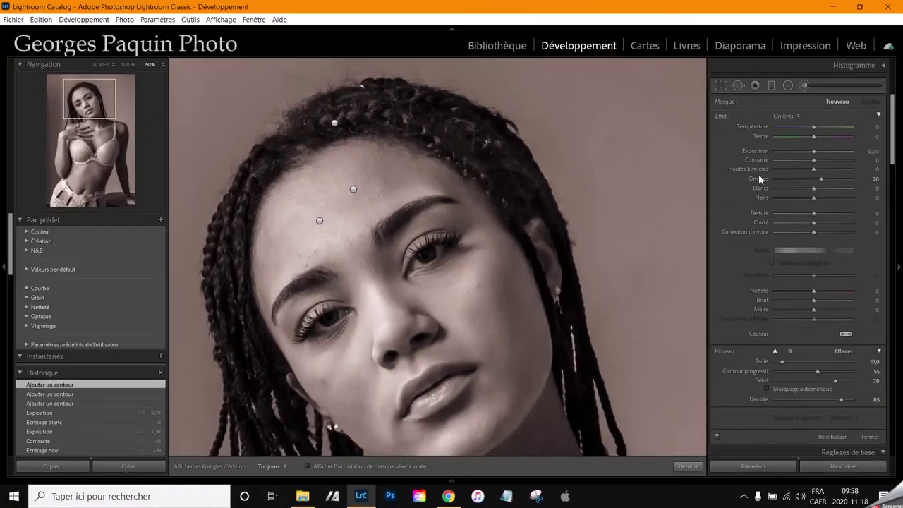
scroll(269, 328, "up", 3)
key("h")
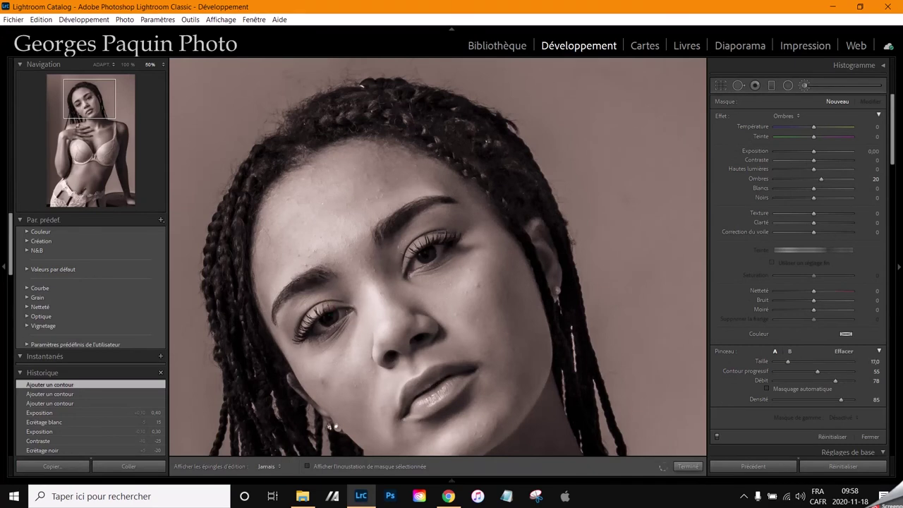
left_click_drag(423, 254, 448, 243)
key("h")
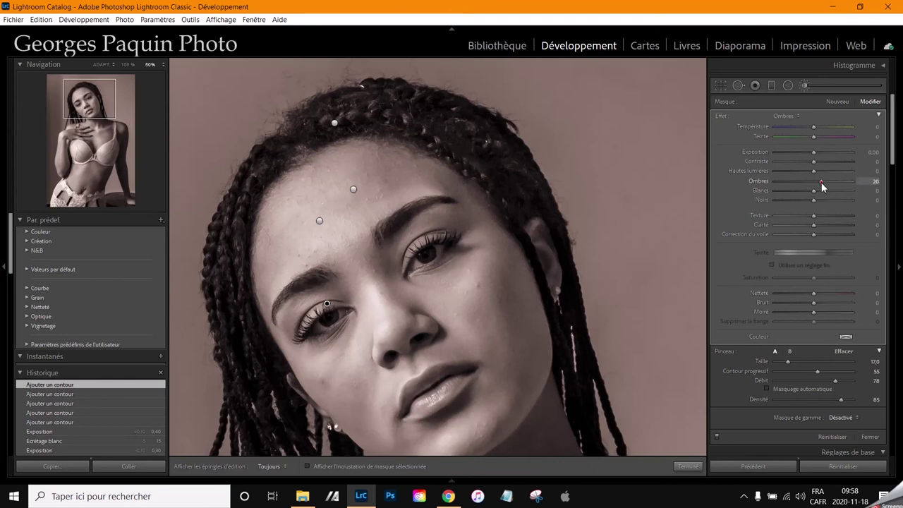
- Set the face mask to Shadows 32, Exposure 0.20 and Highlights −12, then close it
left_click_drag(821, 182, 827, 182)
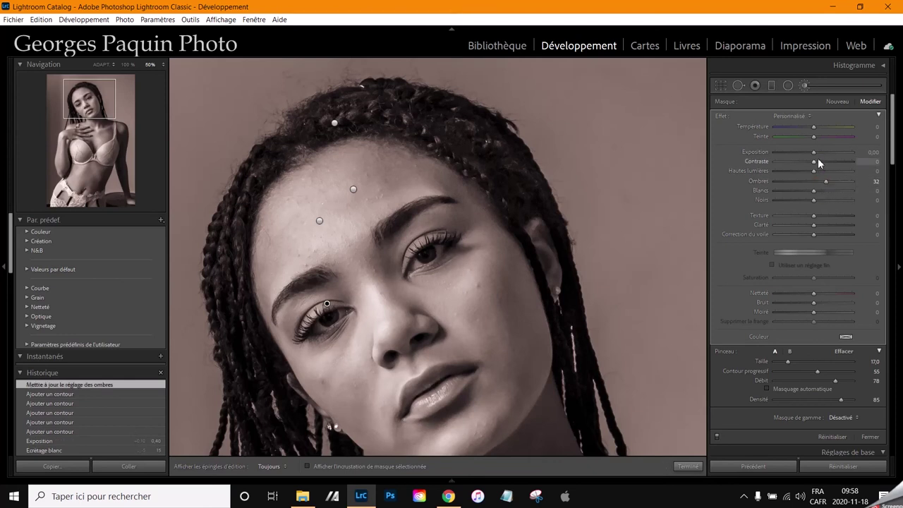
left_click_drag(813, 151, 814, 151)
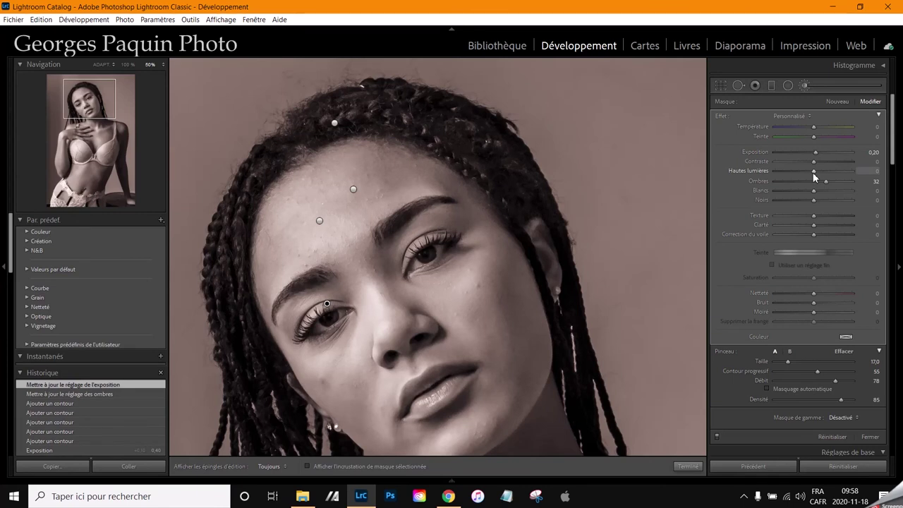
left_click_drag(814, 173, 808, 177)
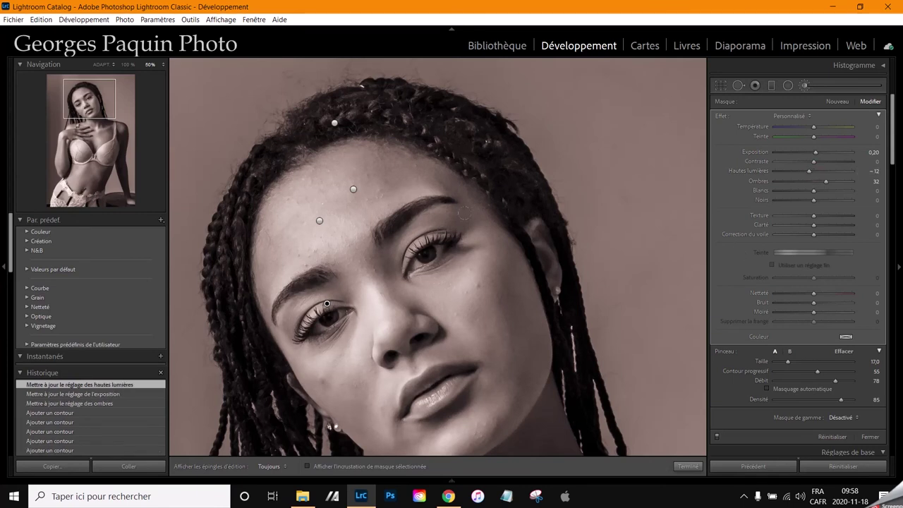
left_click(688, 467)
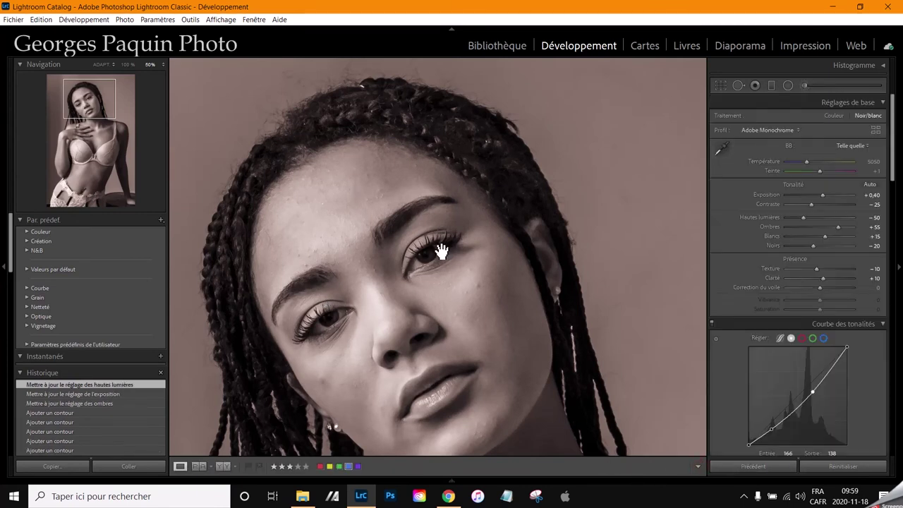
- Crop the portrait to 4 x 5 / 8 x 10, shifting the photo lower to frame head and torso
left_click(442, 251)
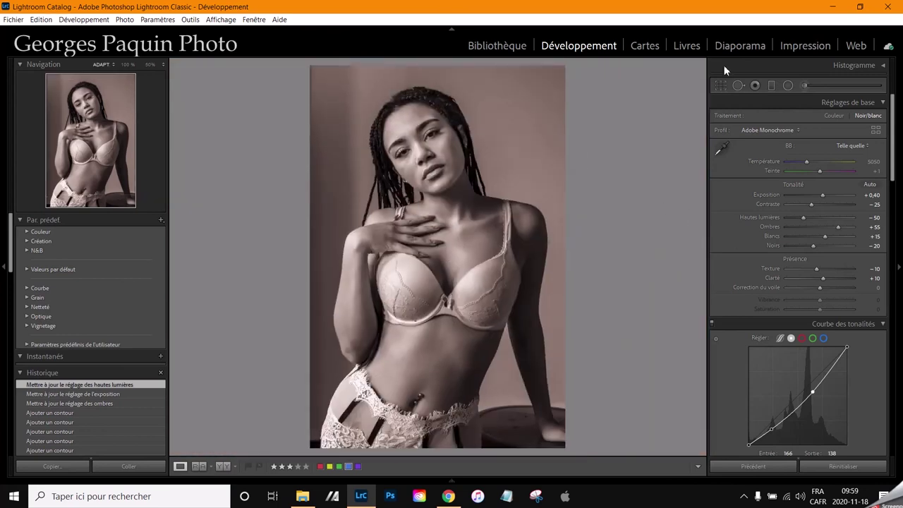
left_click(720, 85)
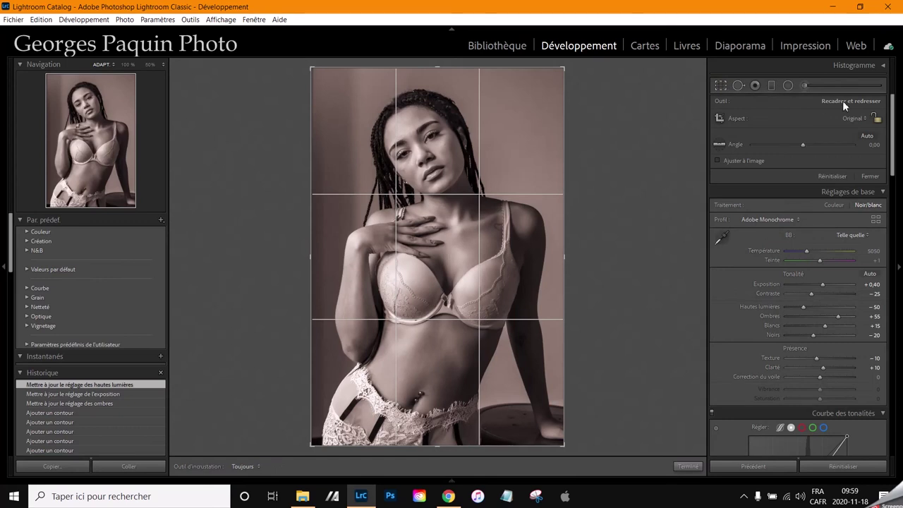
left_click(857, 120)
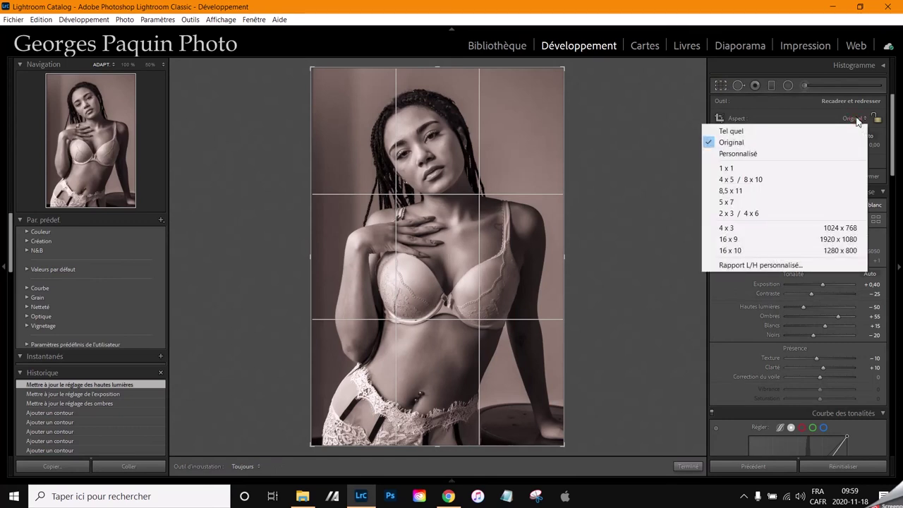
left_click(740, 180)
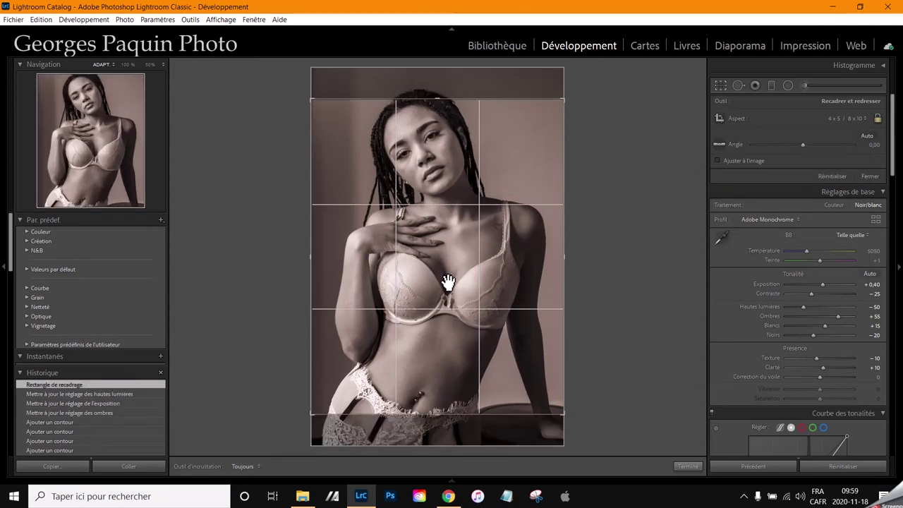
left_click_drag(448, 282, 444, 303)
left_click(688, 466)
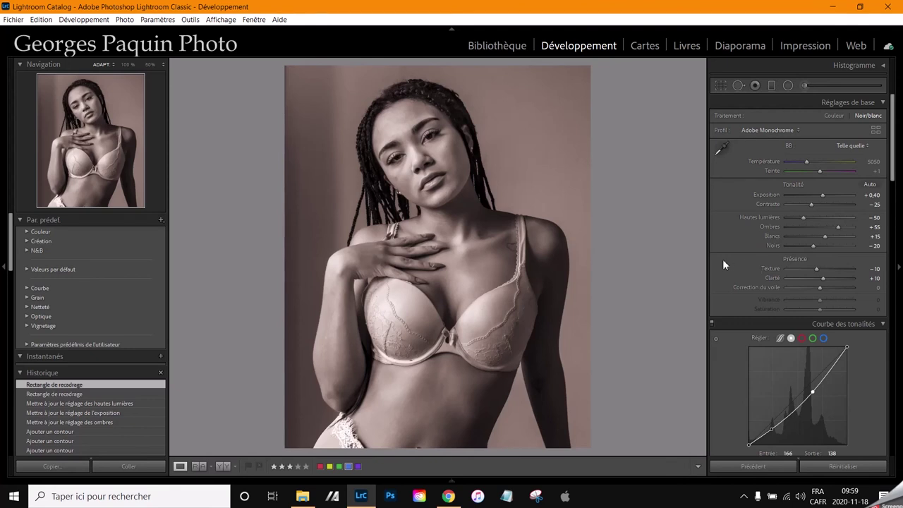
- Add a post-crop vignette with Gain −20 and Arrondi −40
scroll(730, 257, "down", 5)
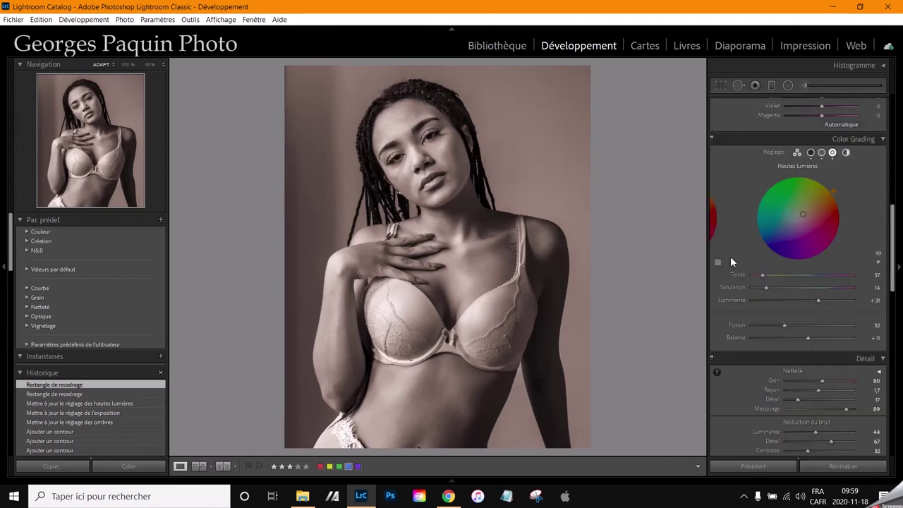
scroll(730, 257, "down", 5)
scroll(730, 256, "down", 5)
scroll(731, 261, "down", 5)
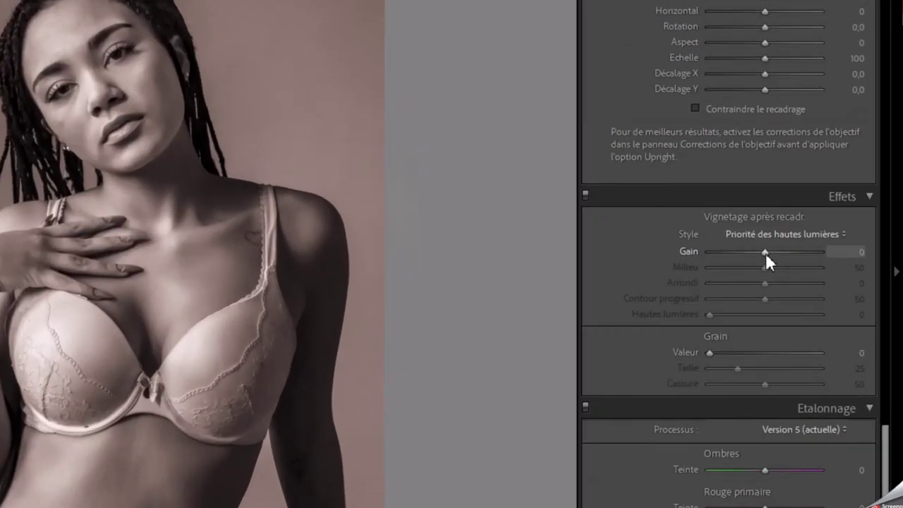
left_click_drag(766, 252, 756, 253)
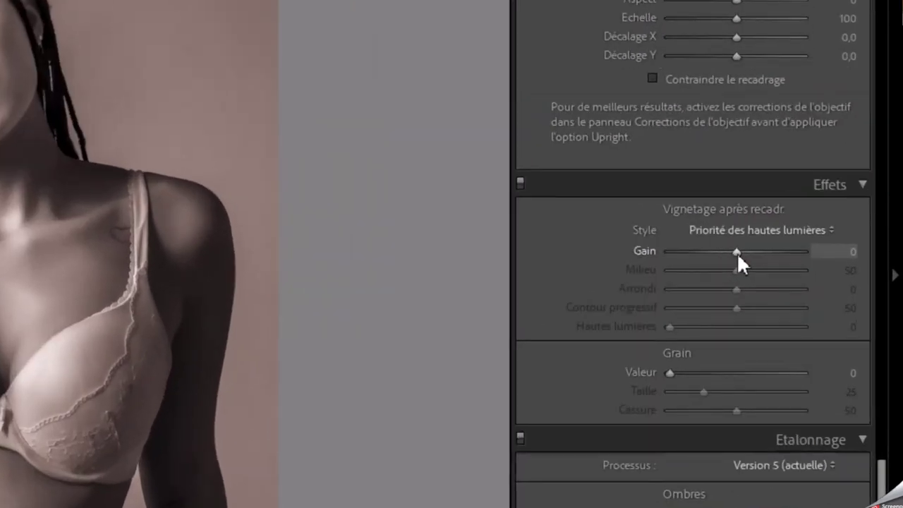
key("Down")
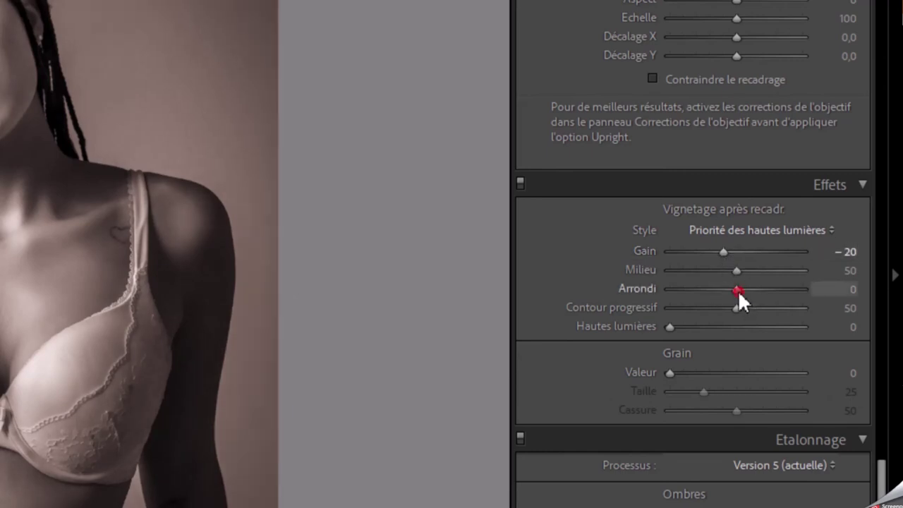
key("Down")
key("Down")
key("Down")
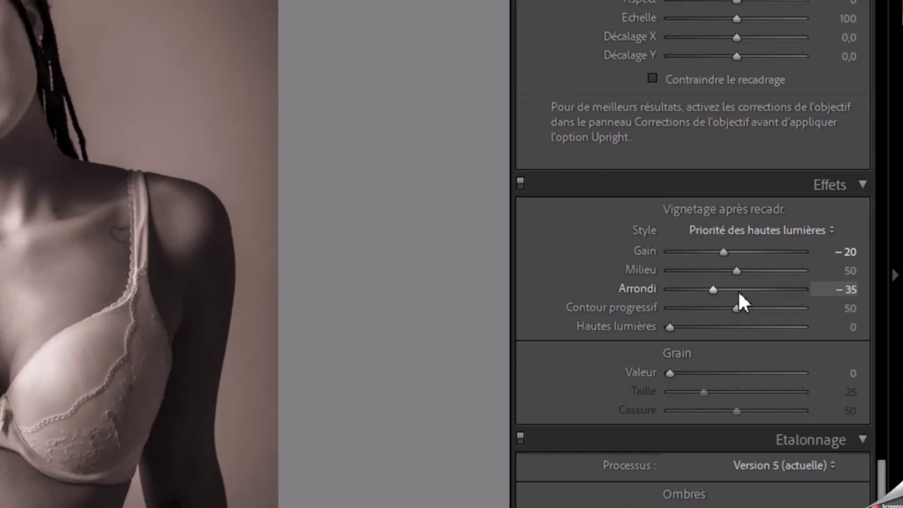
key("Down")
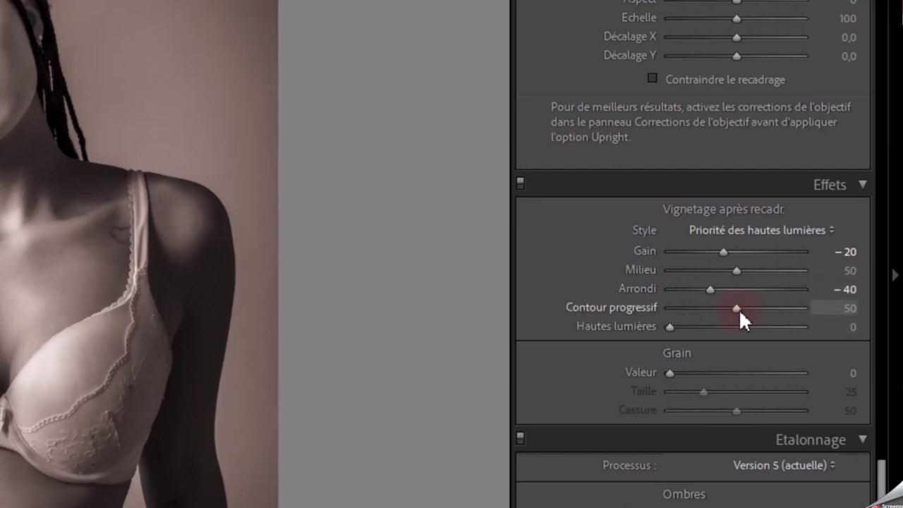
- Set vignette Contour progressif 75, Milieu 60 and style Priorité de la couleur, then compare it off and on
left_click_drag(737, 310, 771, 309)
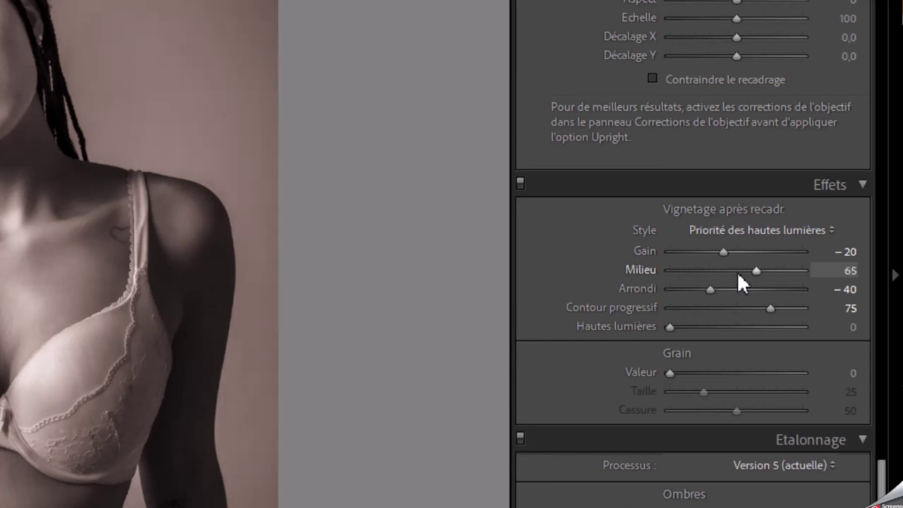
key("Down")
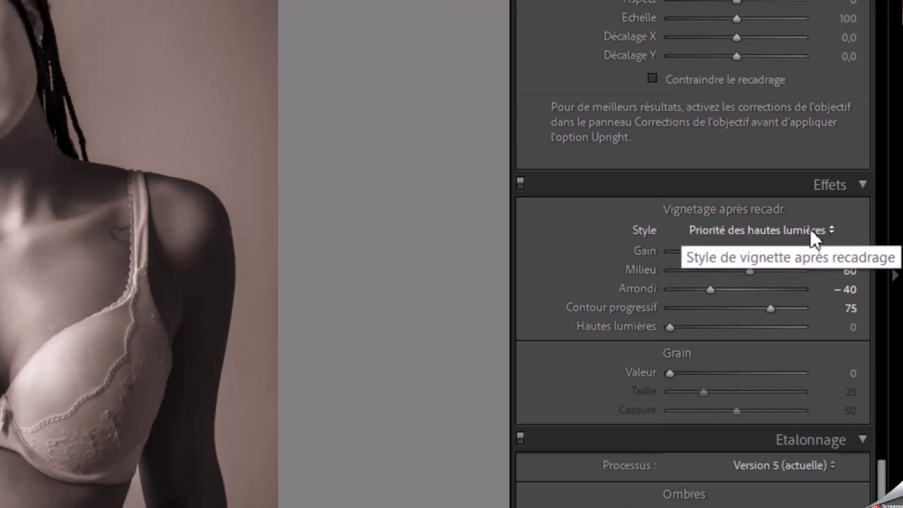
left_click(811, 231)
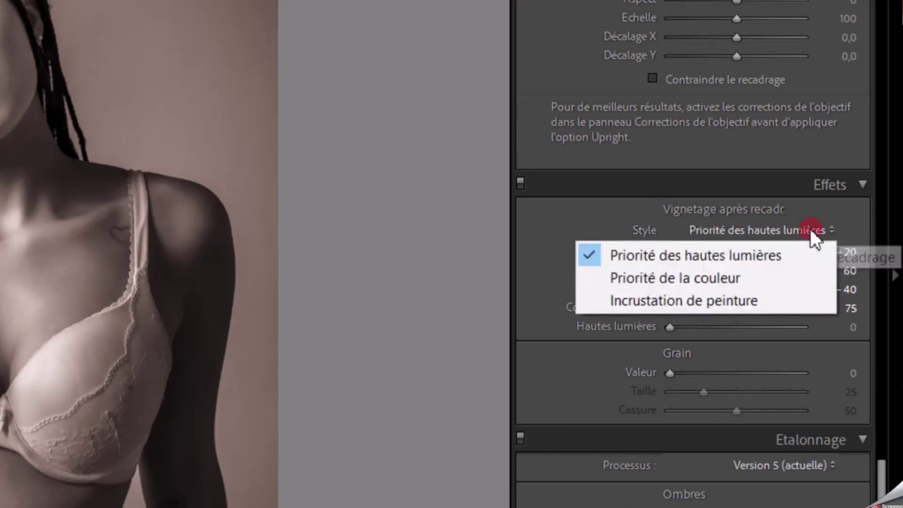
left_click(695, 279)
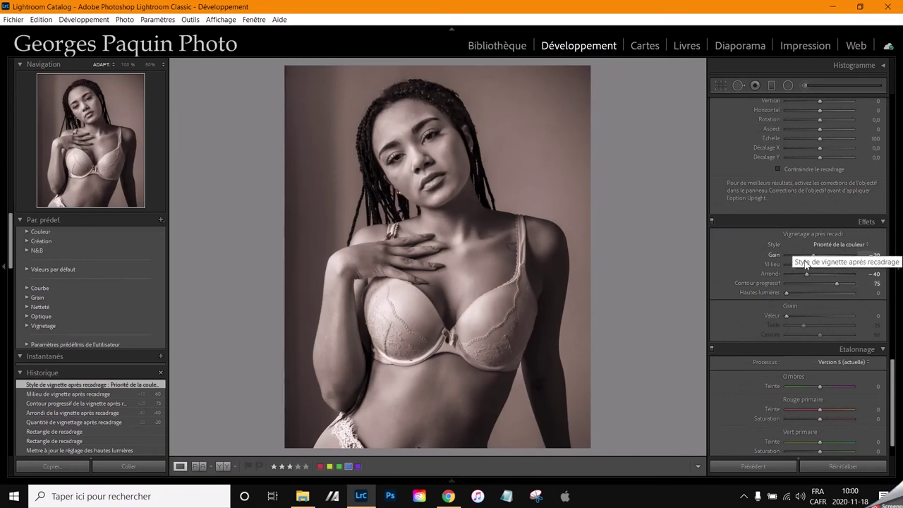
left_click(830, 246)
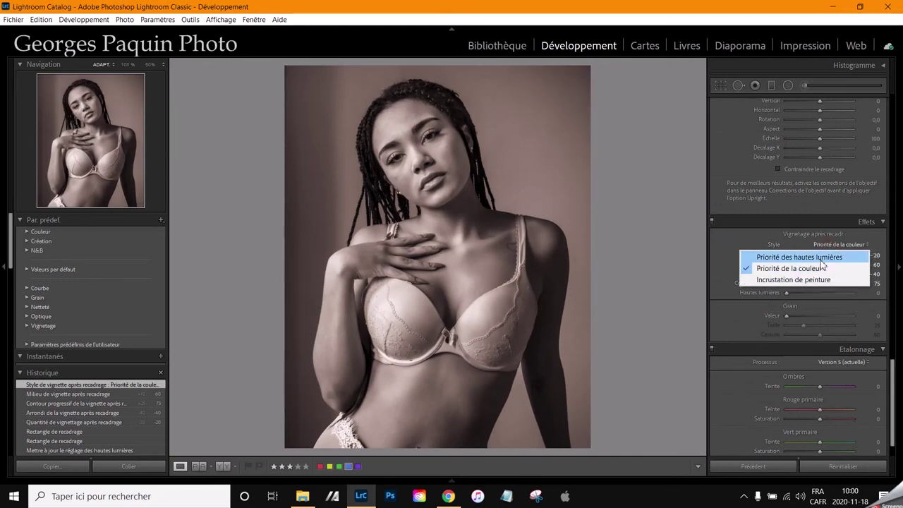
left_click(723, 254)
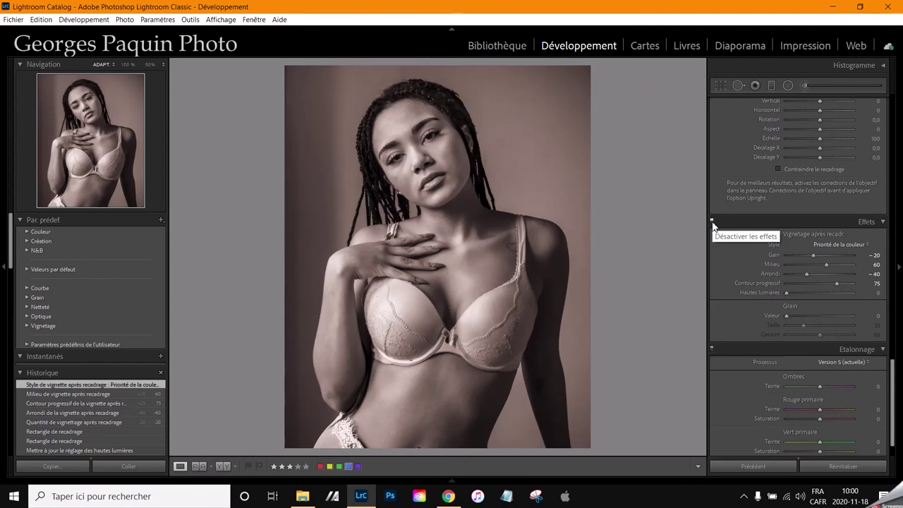
left_click(712, 223)
left_click(712, 223)
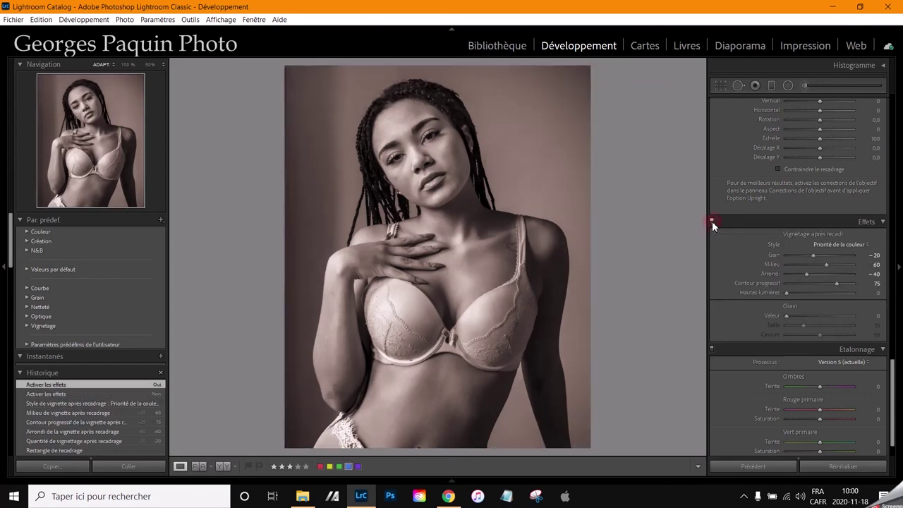